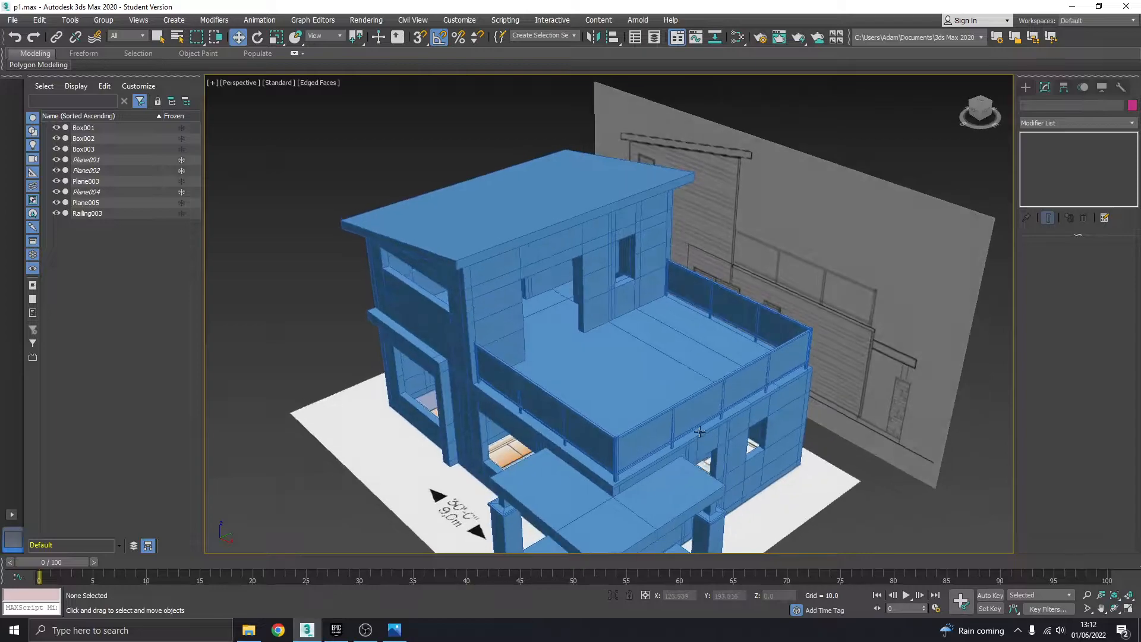
Step: Hide the upper-floor walls (Plane005), the terrace railing (Railing003) and the elevation reference drawing (Plane002)
mouse_move(542, 335)
middle_mouse_down("alt")
mouse_move(559, 325)
mouse_move(545, 330)
middle_mouse_up("alt")
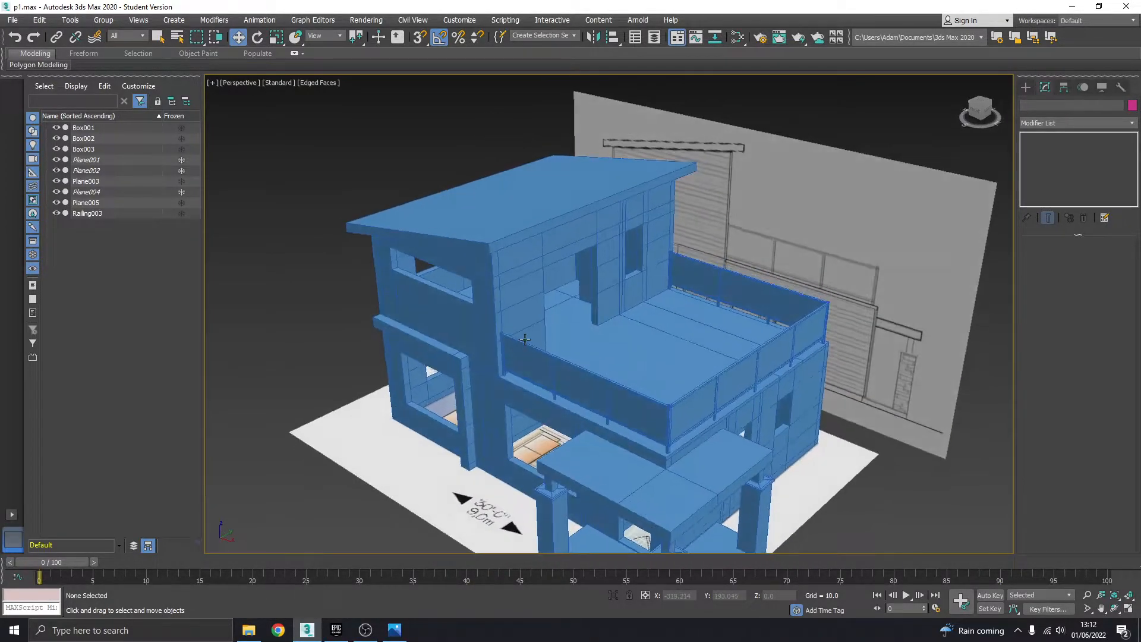
left_click(517, 263)
left_click(57, 202)
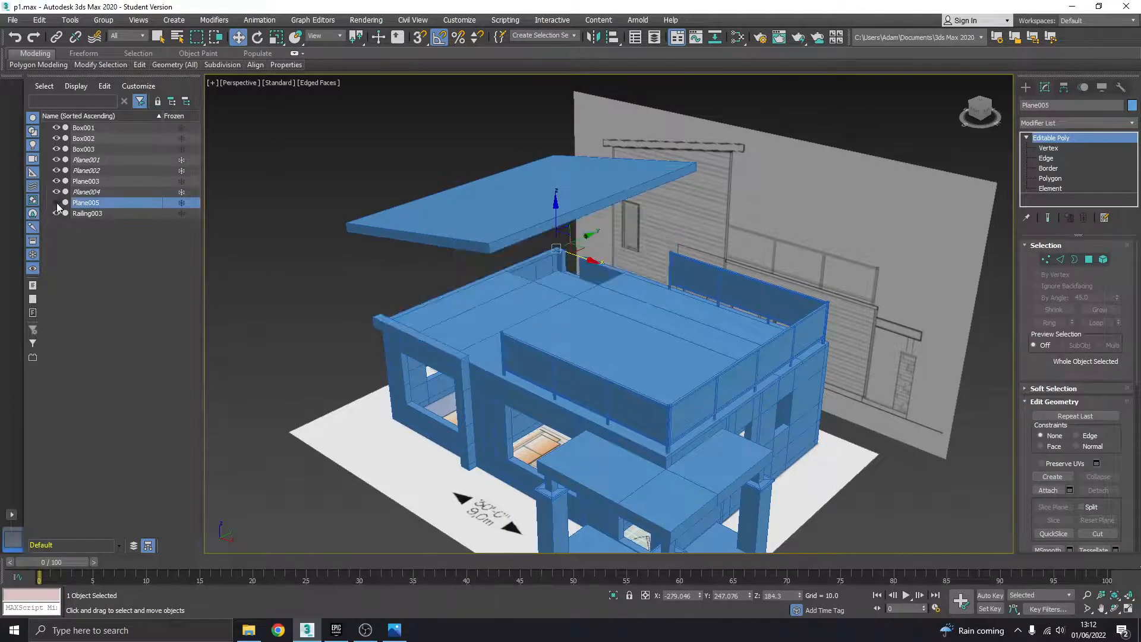
left_click(55, 213)
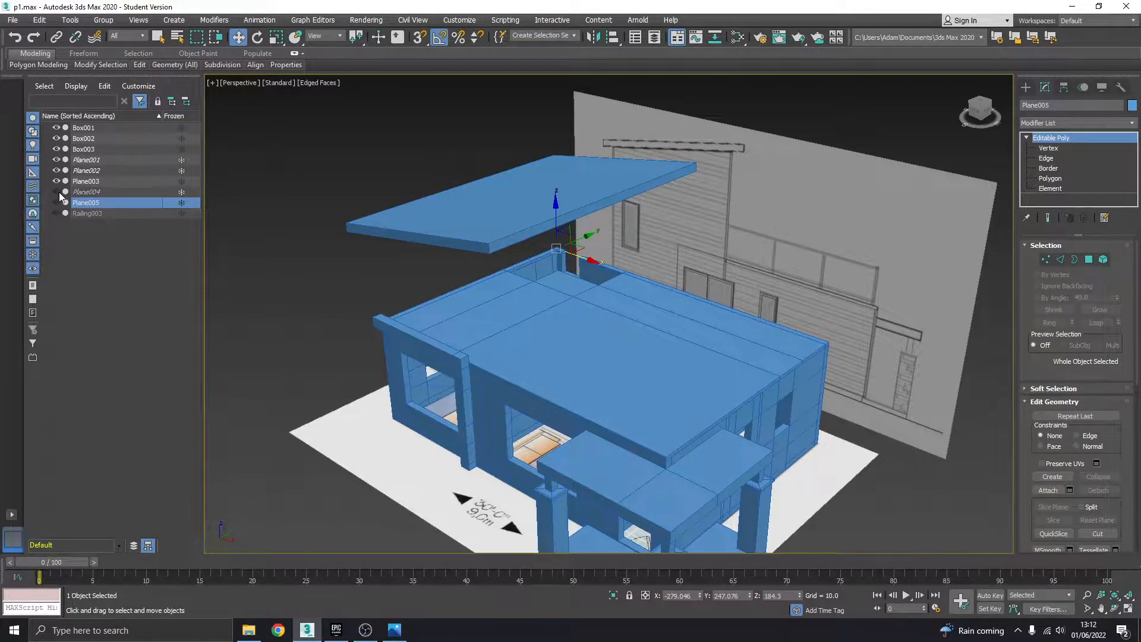
left_click(56, 181)
left_click(56, 181)
left_click(56, 171)
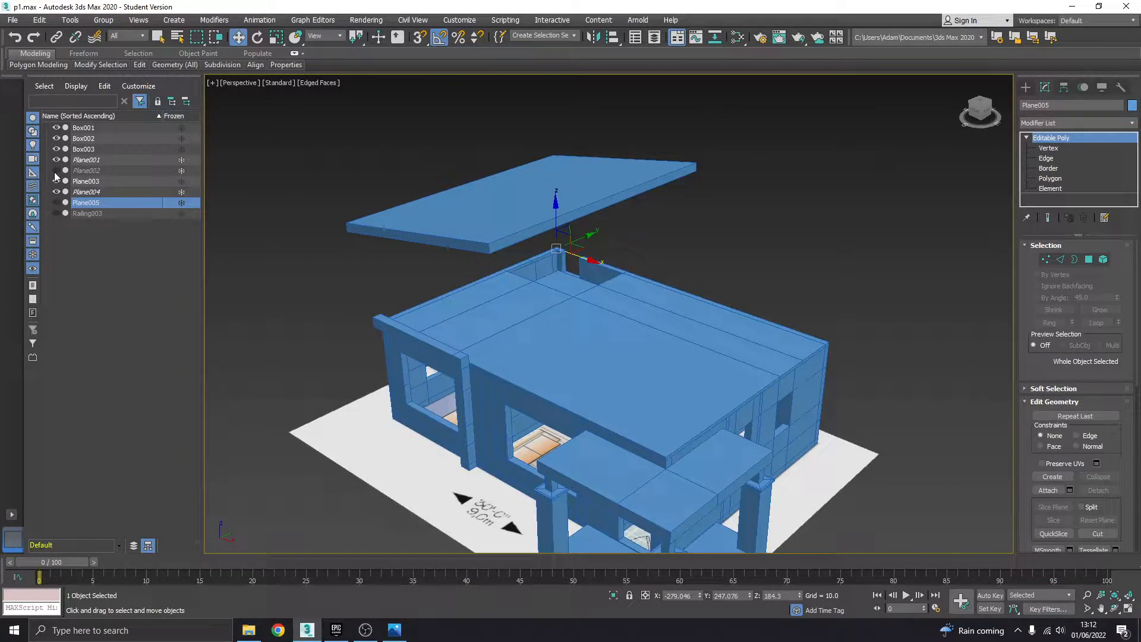
Step: Hide Box003, Box002 and Box001 so the roofs and floor slab no longer cover the ground-floor rooms
left_click(56, 160)
left_click(57, 160)
left_click(57, 150)
left_click(58, 140)
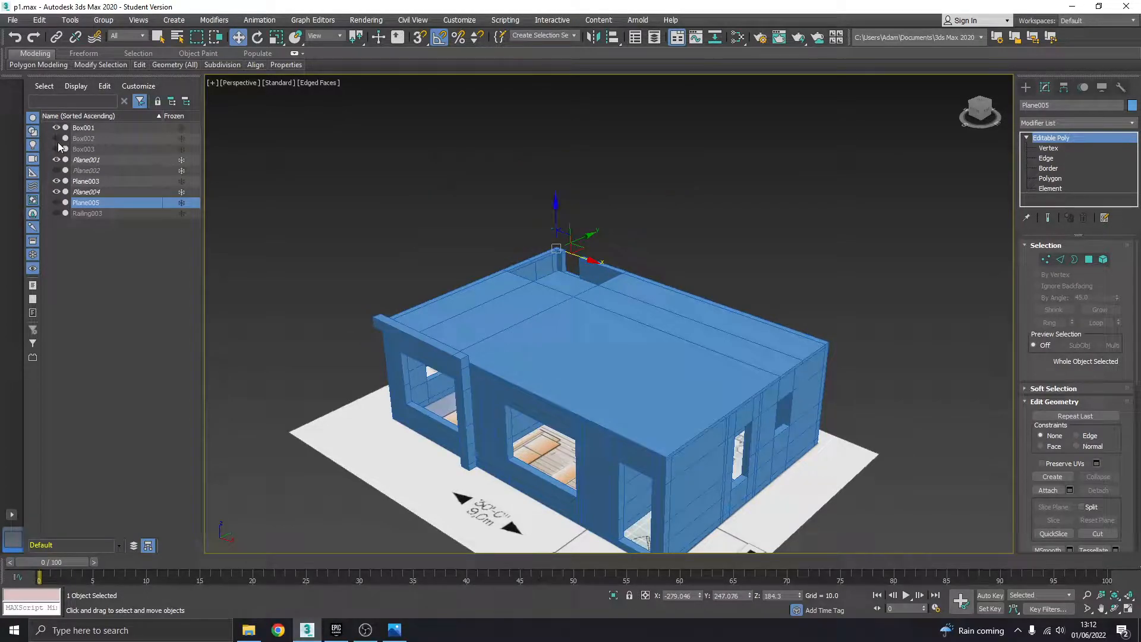
left_click(57, 139)
left_click(57, 128)
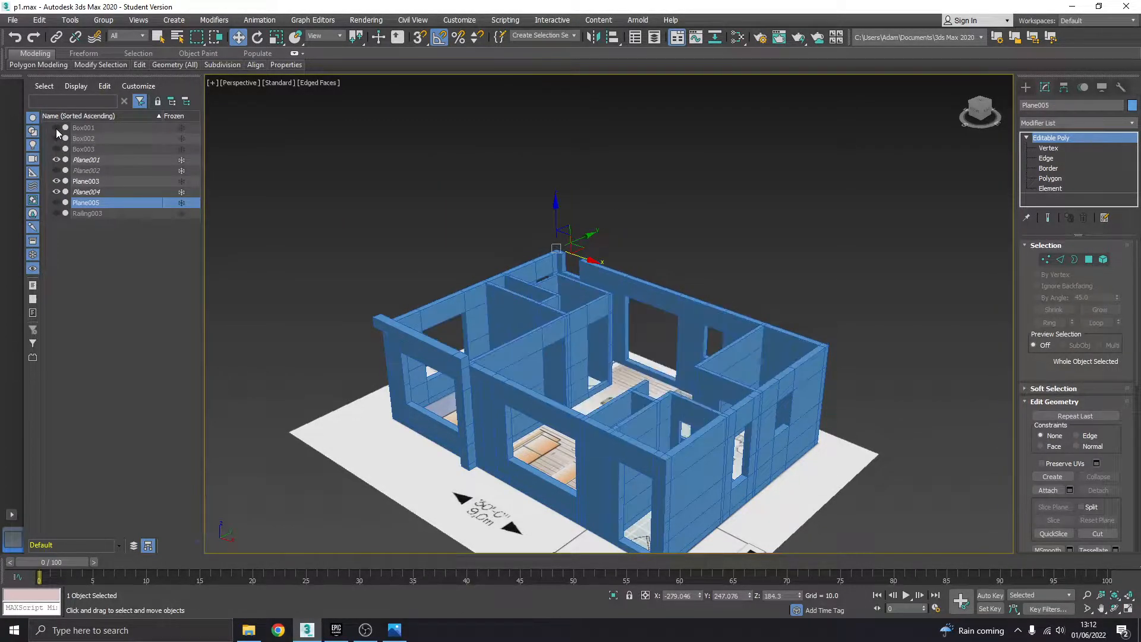
Step: Inspect the ground-floor plan's stairwell and switch object creation to the Stairs category
scroll(594, 360, "up", 10)
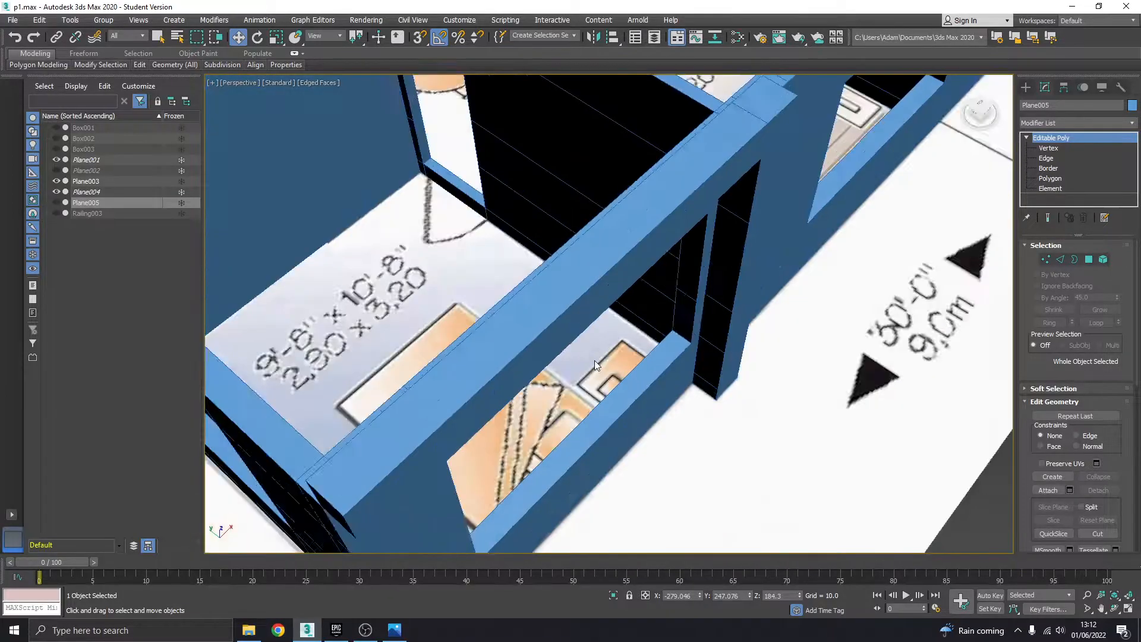
scroll(594, 360, "down", 6)
mouse_move(568, 287)
middle_mouse_down()
mouse_move(600, 288)
mouse_move(562, 262)
mouse_move(610, 327)
mouse_move(556, 305)
middle_mouse_up()
left_click(736, 265)
middle_click_drag(683, 309, 594, 351, "alt")
middle_click_drag(594, 350, 604, 423)
scroll(603, 423, "up", 5)
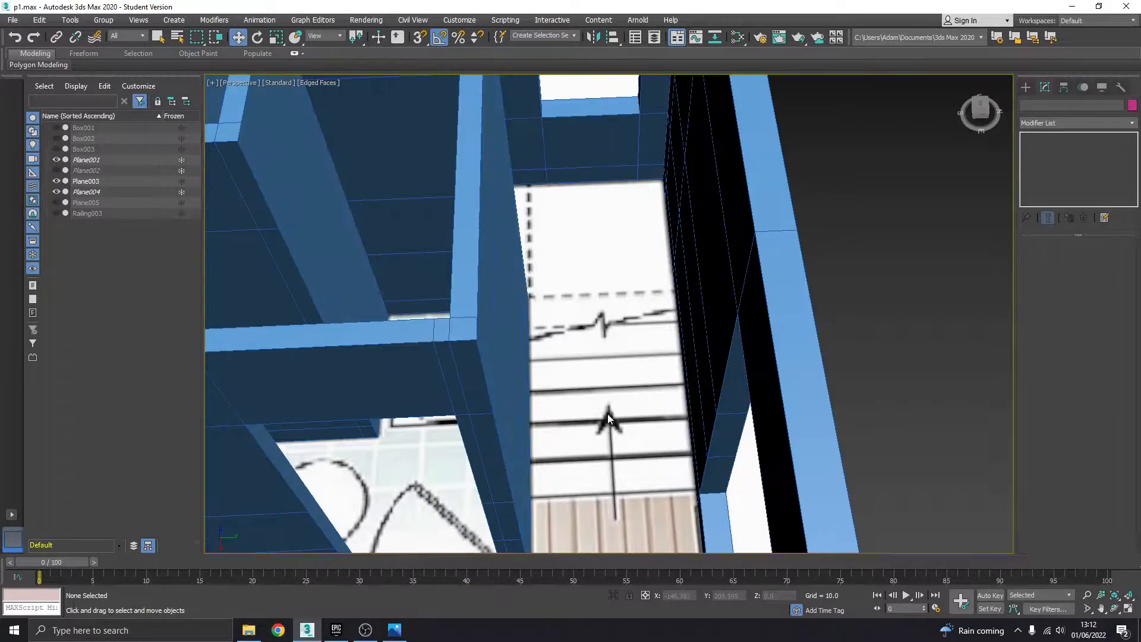
left_click(1025, 87)
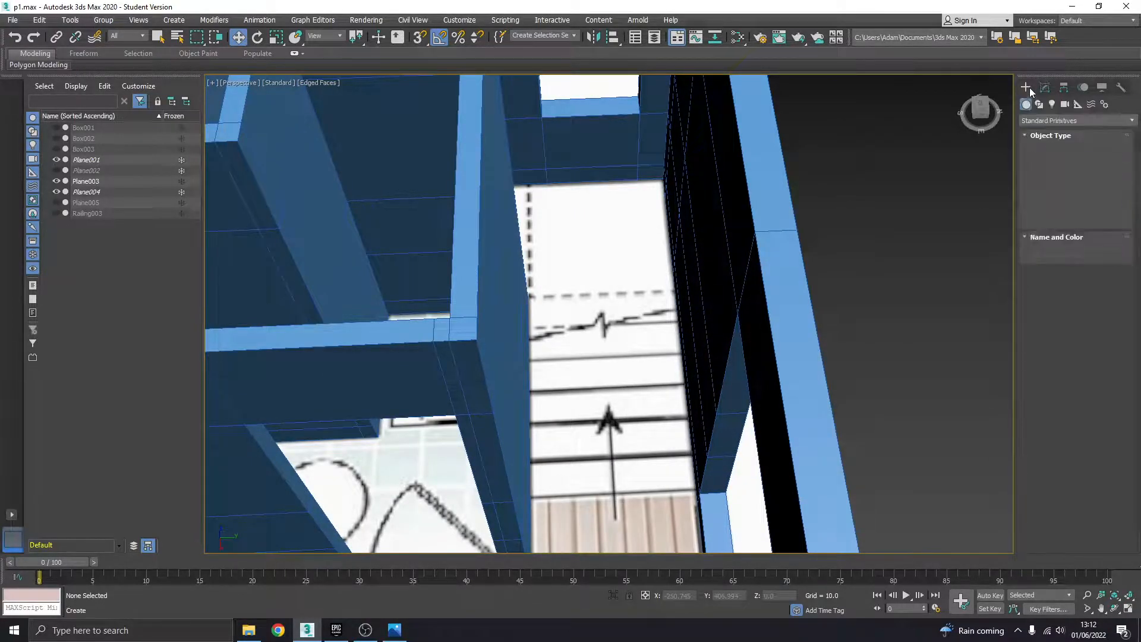
left_click(1051, 120)
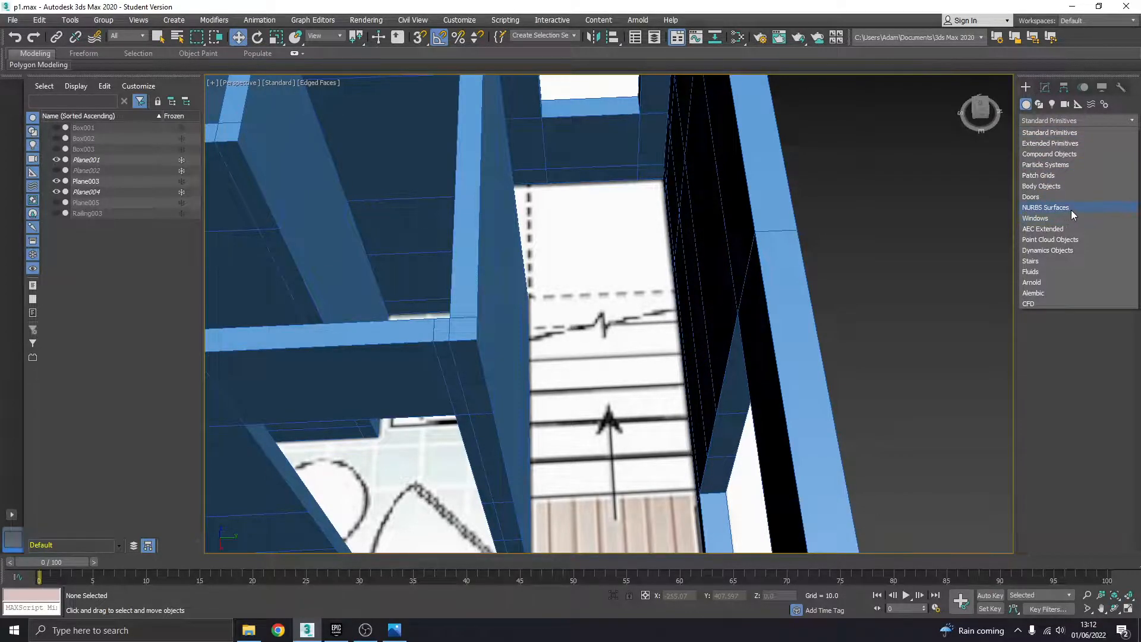
left_click(1030, 261)
Step: Draw an L-Type Stair outside the house, with lengths about 145 and 83, width about 39 and overall rise about 130
middle_click_drag(667, 266, 534, 324)
middle_click_drag(534, 324, 486, 349)
scroll(817, 321, "down", 3)
middle_click_drag(818, 321, 723, 281)
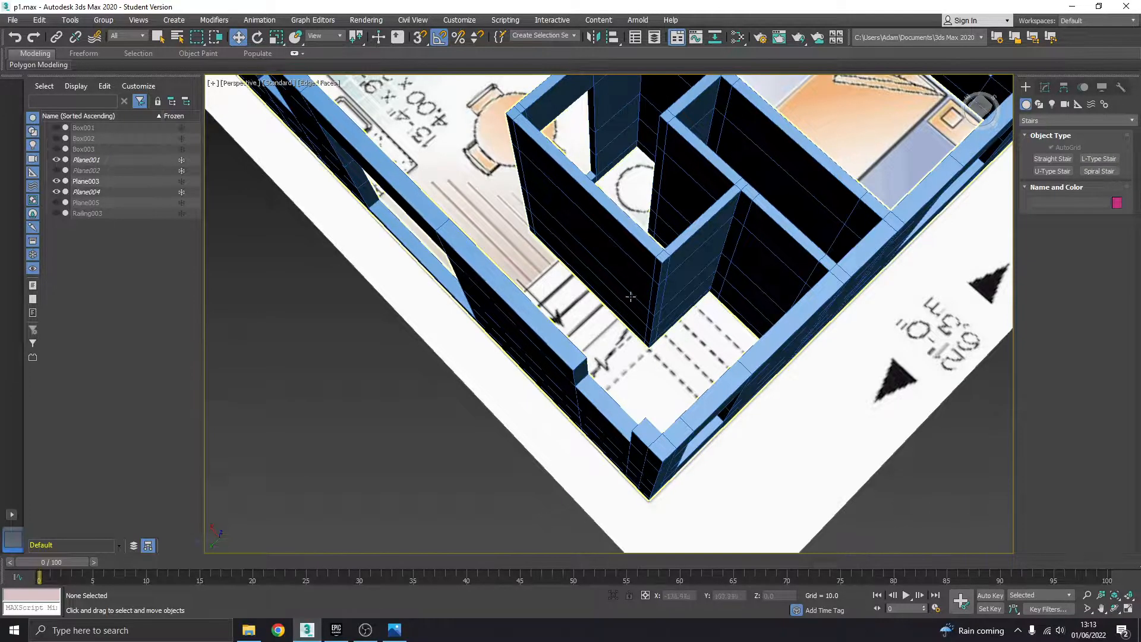
middle_click_drag(516, 325, 743, 285, "alt")
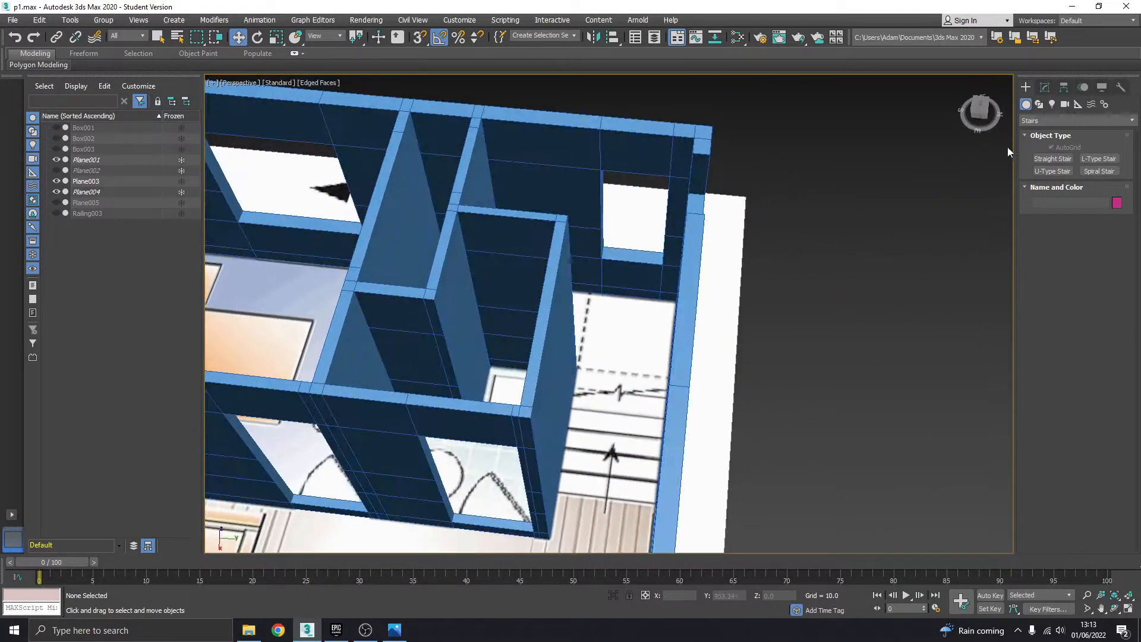
left_click(1088, 160)
middle_click_drag(647, 294, 626, 152, "alt")
scroll(624, 166, "down", 5)
middle_click_drag(582, 303, 832, 168, "alt")
middle_click_drag(591, 396, 655, 343)
left_click_drag(644, 393, 491, 312)
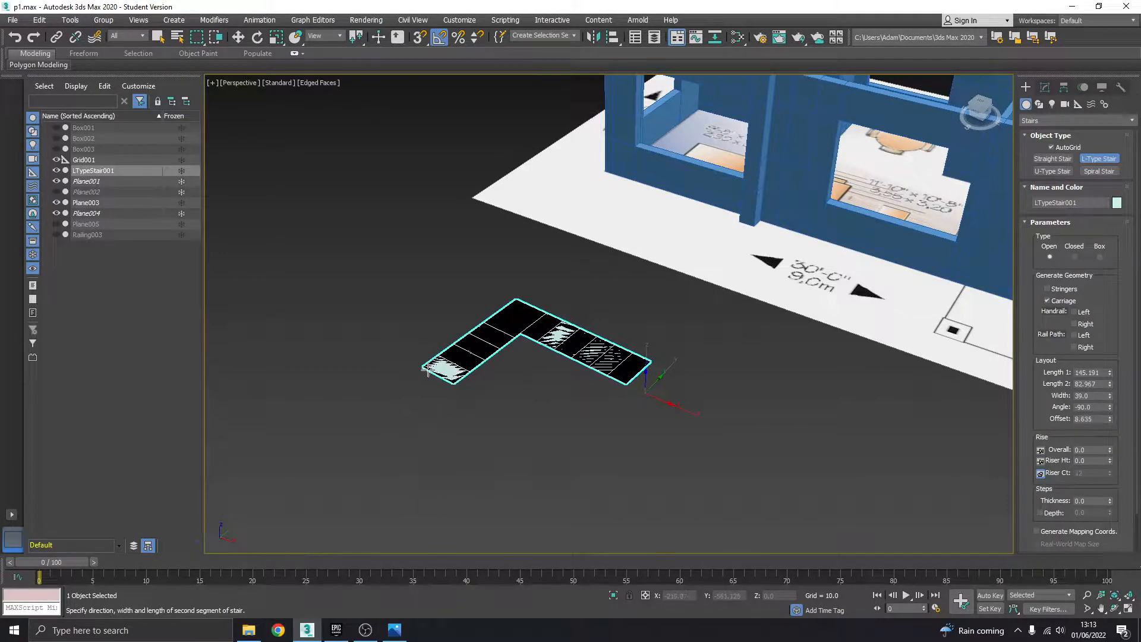
left_click(421, 372)
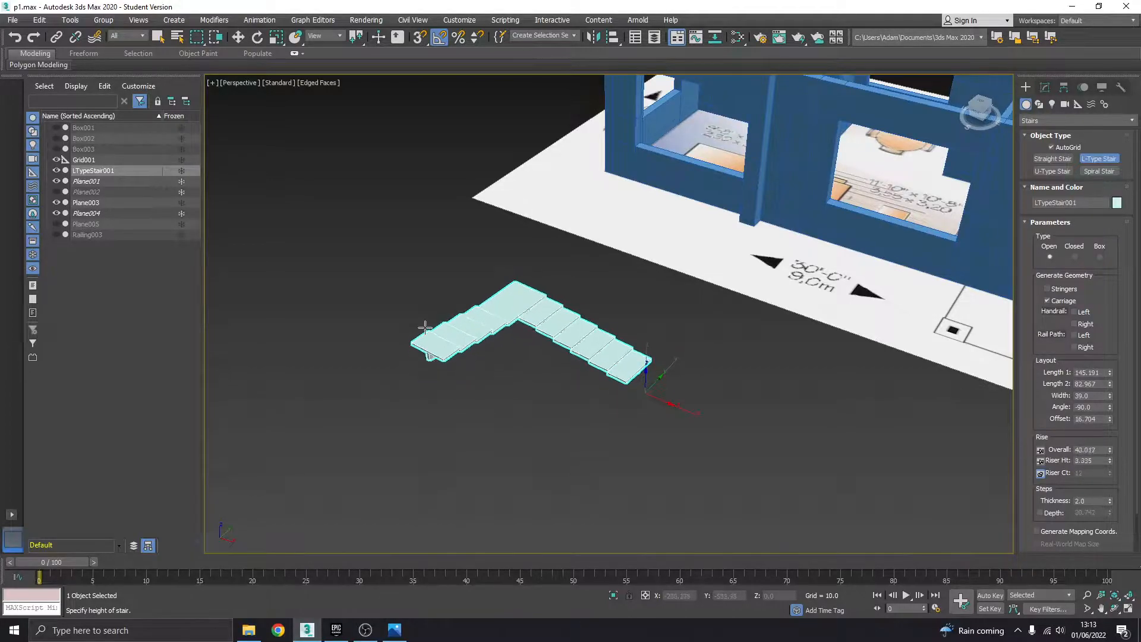
left_click(425, 230)
mouse_move(647, 360)
middle_mouse_down("alt")
mouse_move(600, 351)
mouse_move(636, 362)
middle_mouse_up("alt")
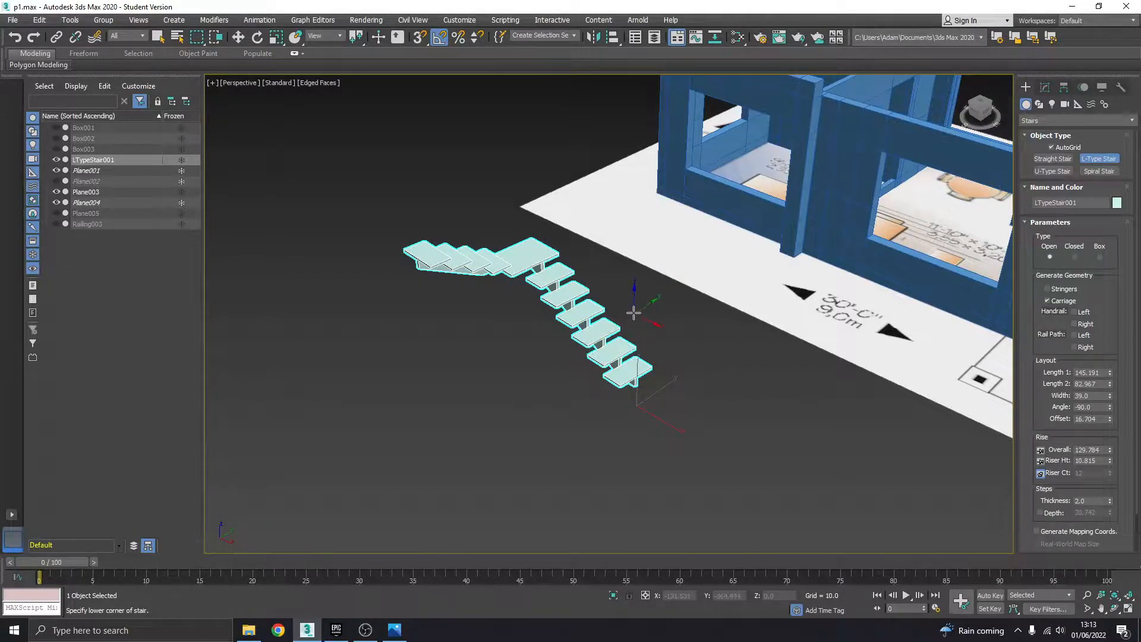
right_click(633, 313)
Step: Move the L-type stair along Y into the ground-floor stairwell, to about Y 187
middle_click_drag(680, 316, 569, 331, "alt")
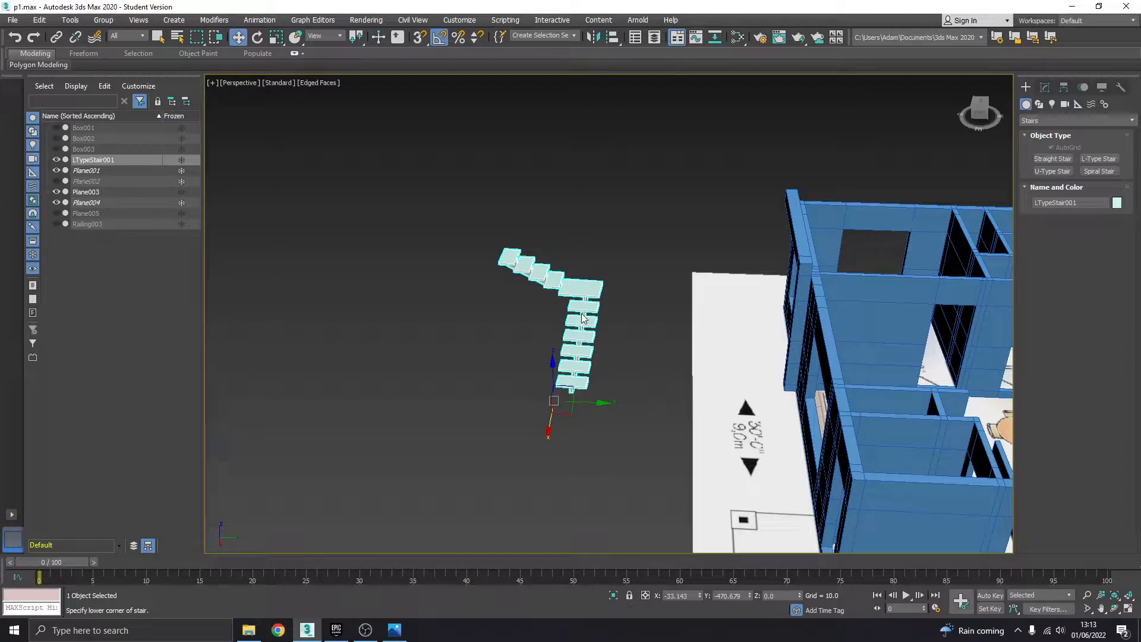
middle_click_drag(578, 370, 499, 315, "alt")
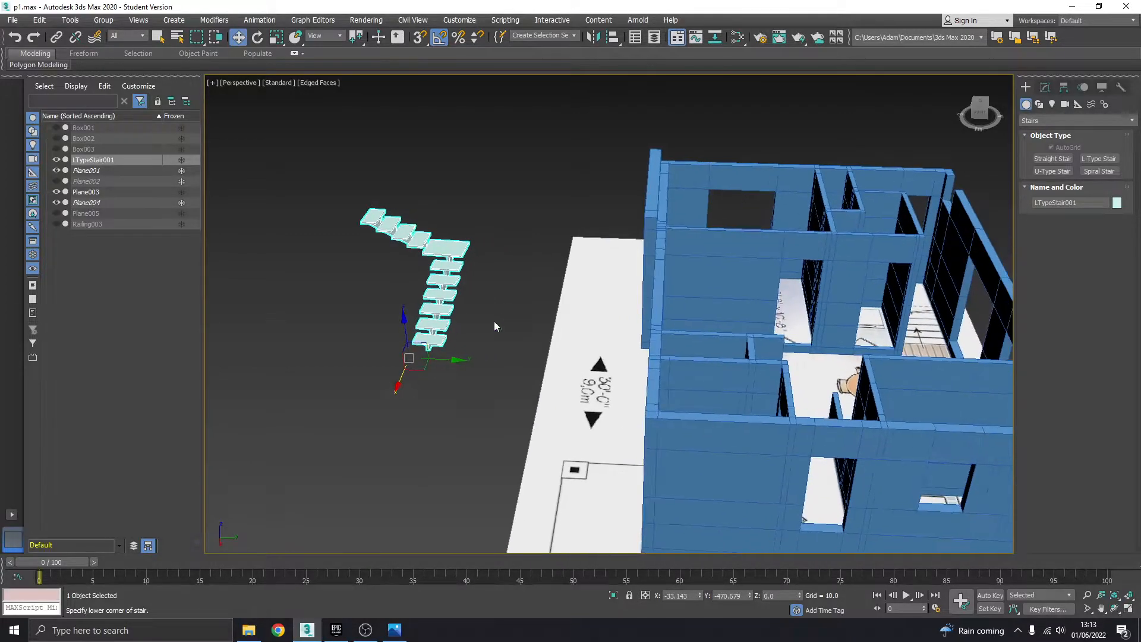
left_click_drag(449, 364, 962, 362)
key("z")
middle_click_drag(891, 339, 703, 355, "alt")
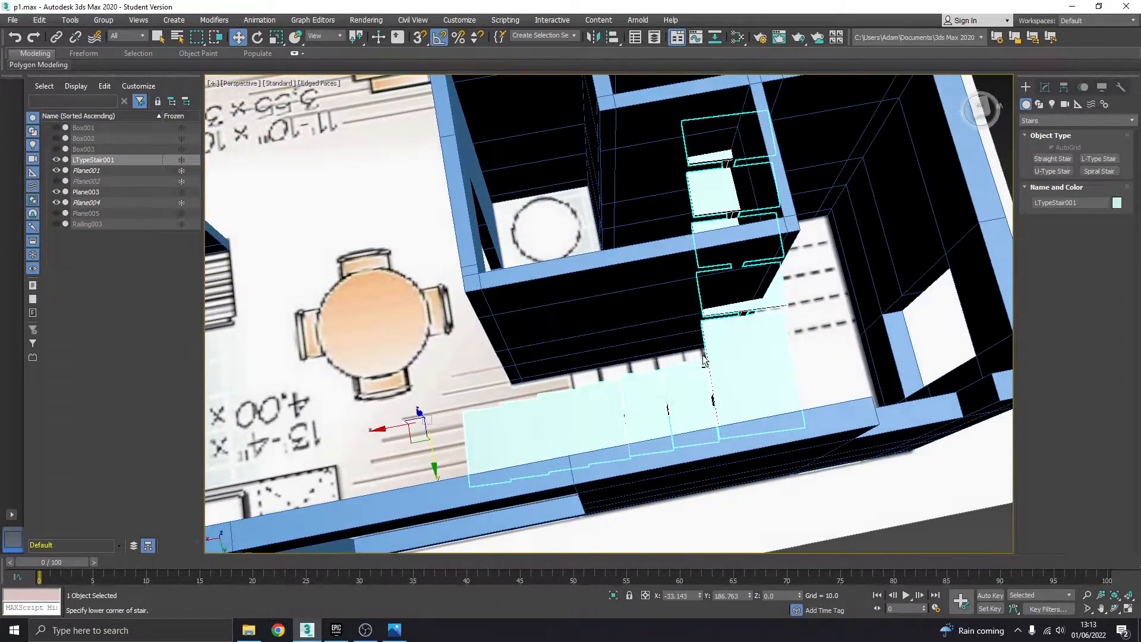
middle_click_drag(396, 438, 578, 325, "alt")
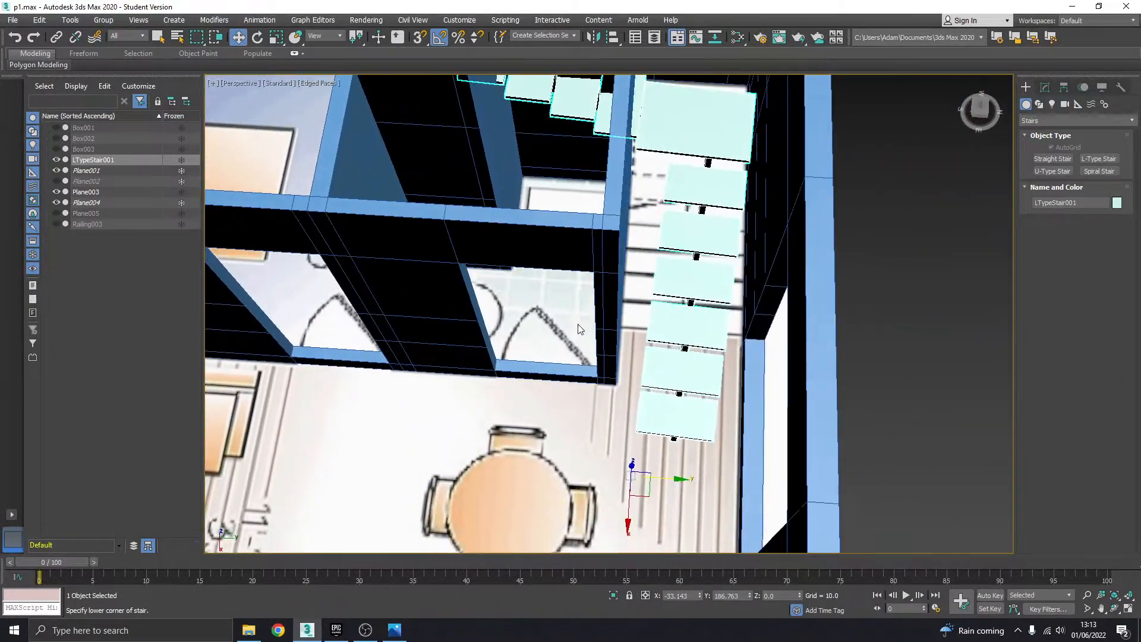
Step: Turn off angle snap and rotate the stair freehand about its vertical axis to suit the stairwell
key("e")
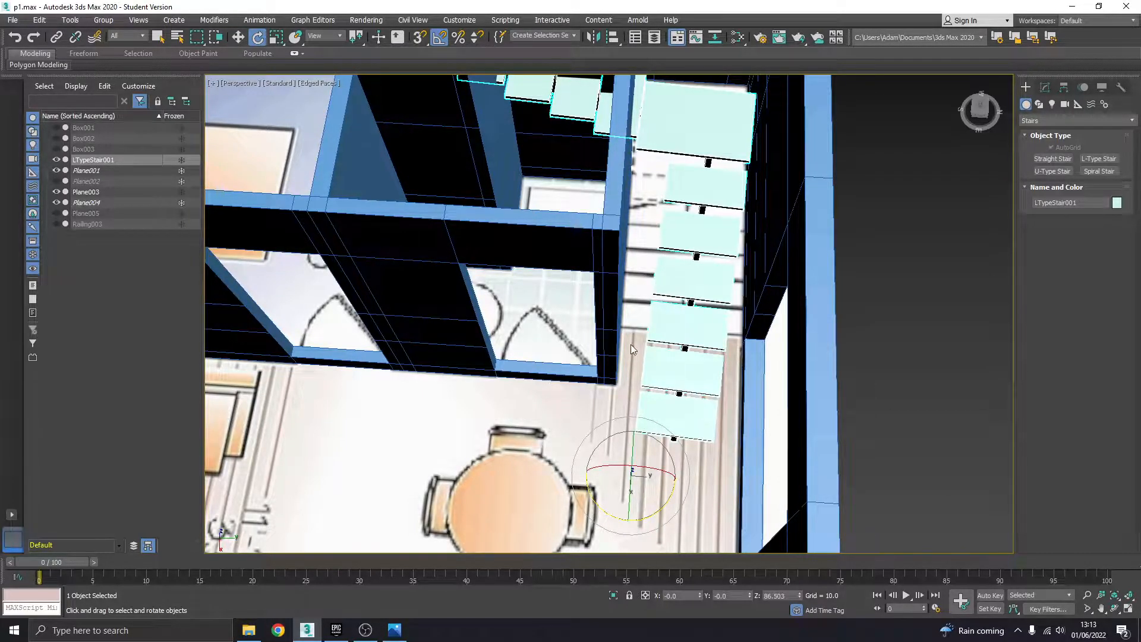
key("a")
left_click_drag(649, 511, 654, 472)
key("w")
Step: Shift the stair horizontally to about X -72, Y 194 over the plan's stair symbol and show its parameters
middle_click_drag(701, 398, 487, 360, "alt")
left_click_drag(397, 306, 449, 312)
middle_click_drag(616, 311, 696, 284, "alt")
left_click(1045, 90)
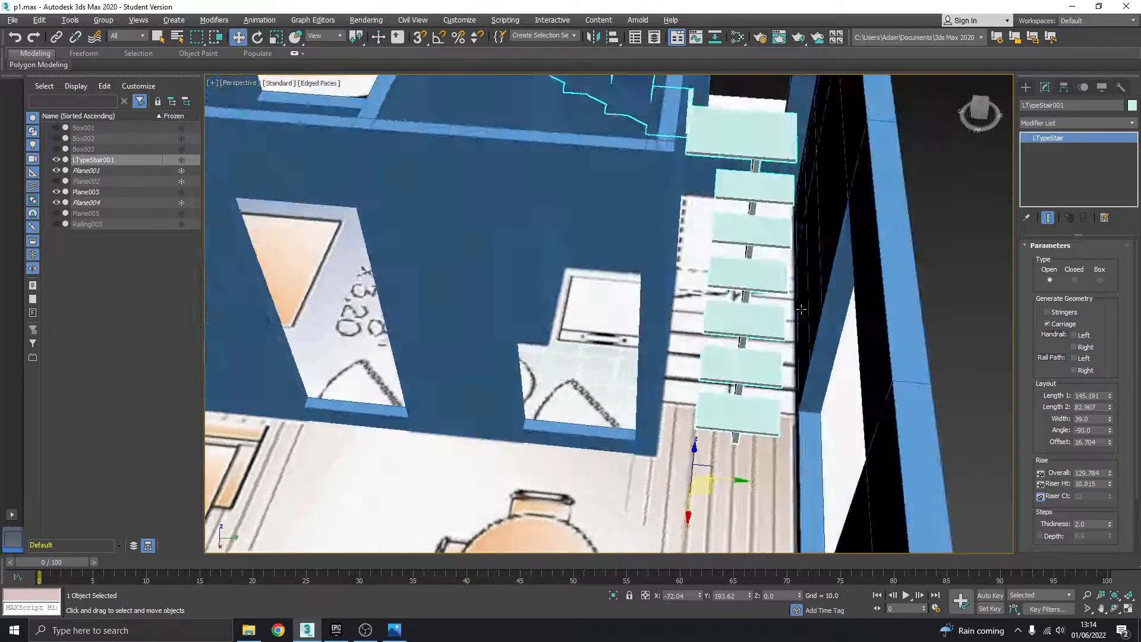
middle_click_drag(787, 336, 802, 297, "alt")
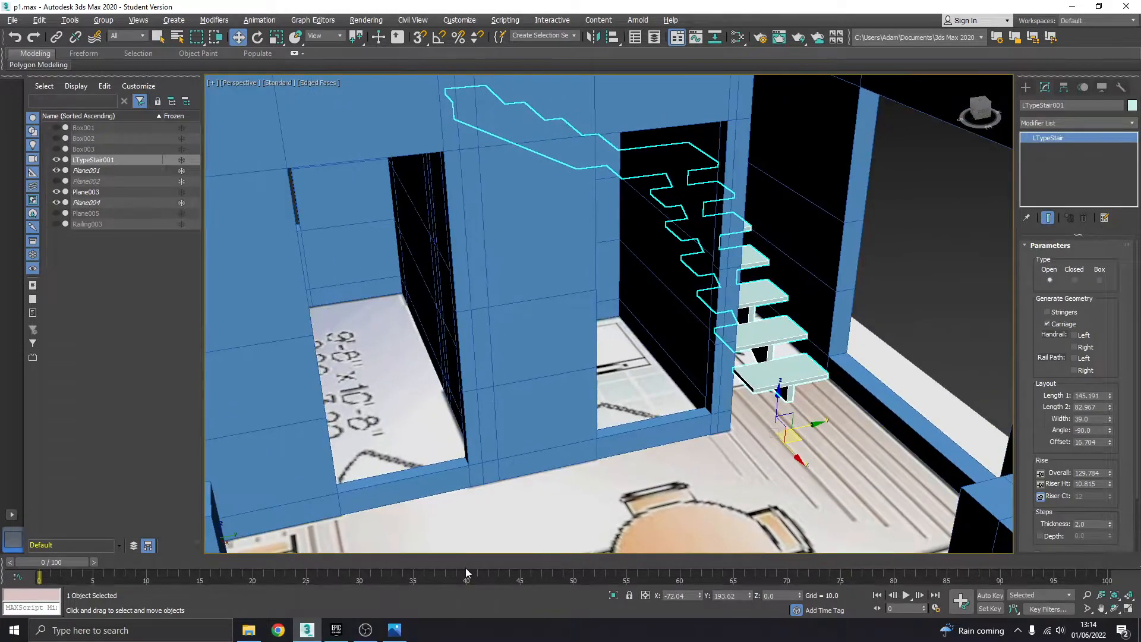
Step: Check the exterior house reference image, then examine how the stair sits among the ground-floor walls
left_click(402, 635)
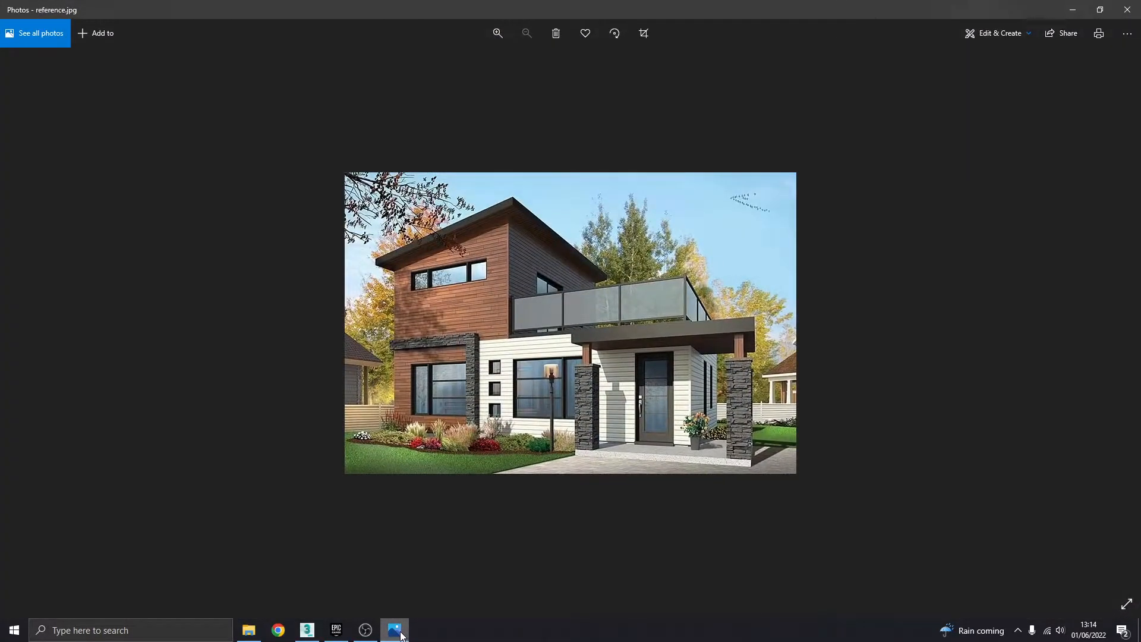
left_click(401, 634)
middle_click_drag(775, 316, 736, 308)
scroll(750, 333, "up", 1)
middle_click_drag(788, 358, 689, 346, "alt")
scroll(786, 393, "up", 1)
scroll(811, 373, "down", 4)
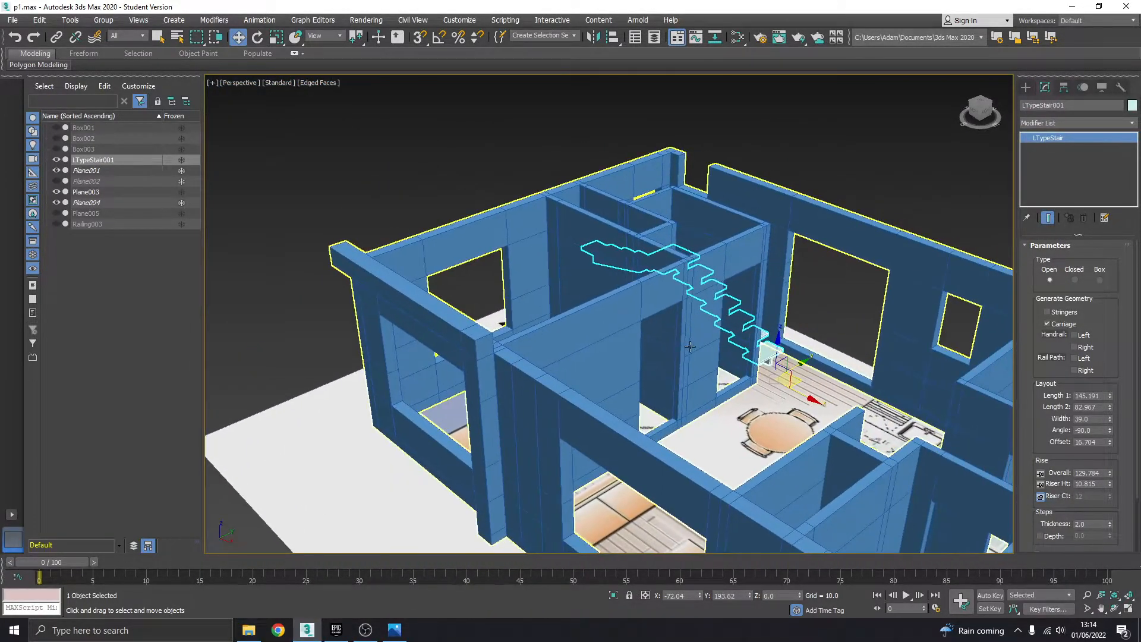
scroll(758, 380, "up", 5)
Step: Examine the low wall edges of Plane003 around the doorway and window near the stair for the floor height
left_click(592, 400)
scroll(589, 400, "up", 4)
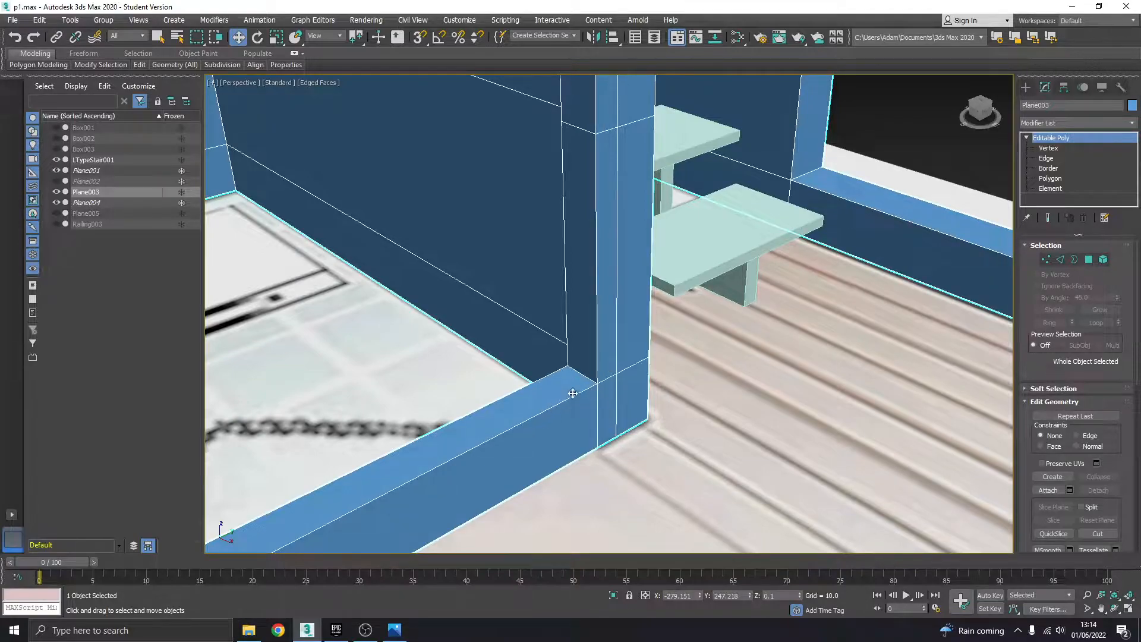
left_click(1055, 158)
left_click(551, 406)
middle_click_drag(894, 215, 766, 260, "alt")
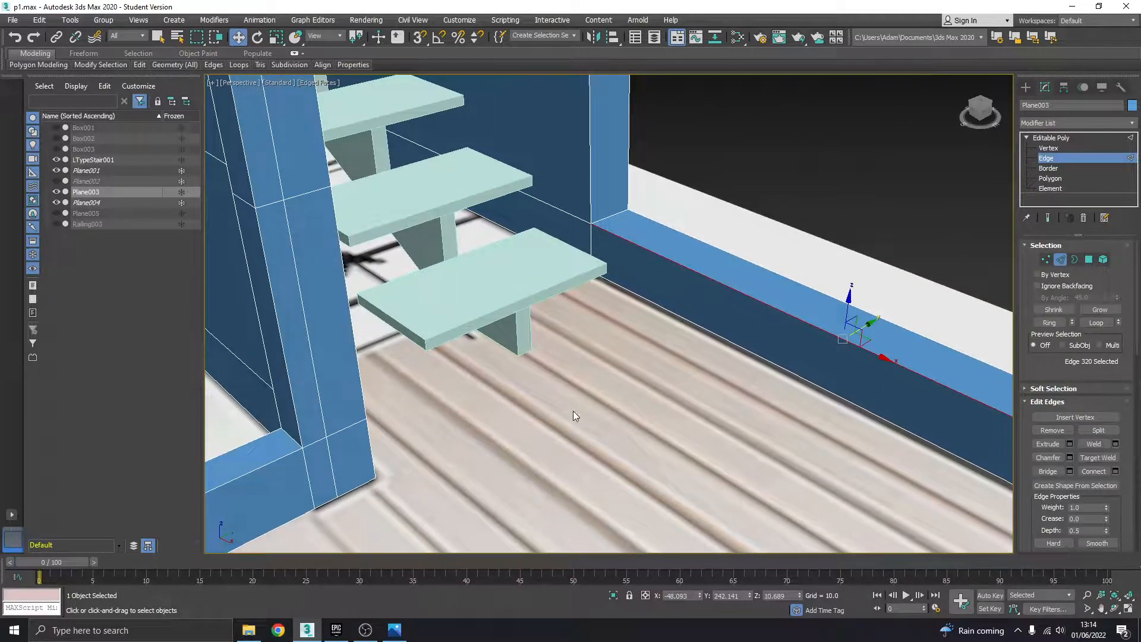
middle_click_drag(573, 412, 713, 345, "alt")
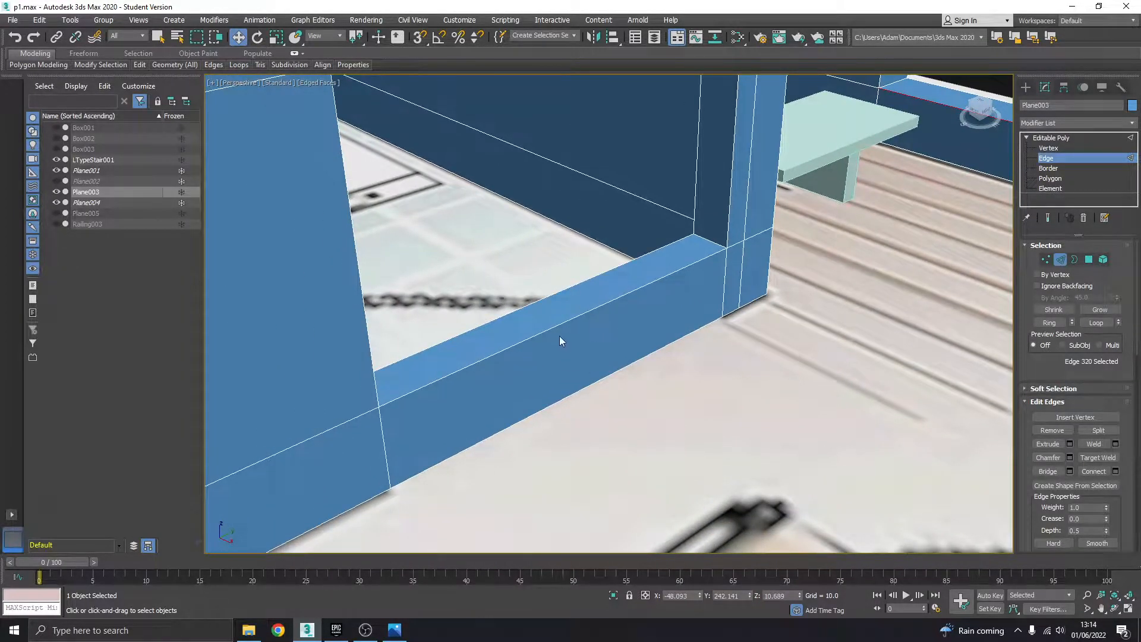
scroll(559, 337, "down", 2)
middle_click_drag(552, 244, 496, 344)
scroll(497, 337, "down", 3)
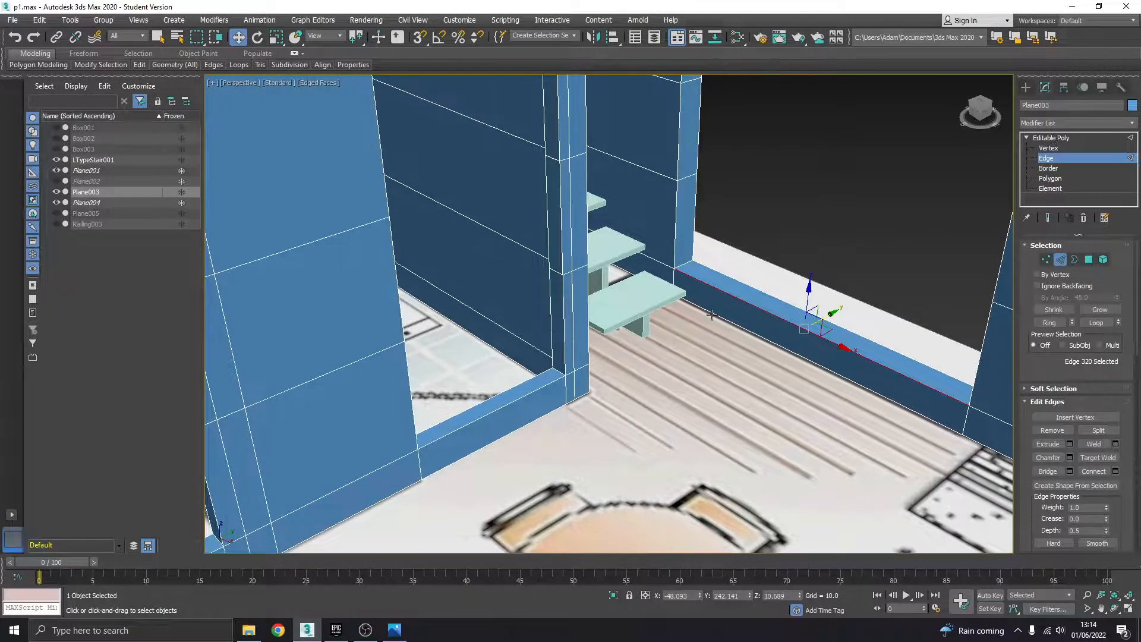
Step: Leave edge editing, select the L-type stair and raise it to about Z 9.9
left_click(1051, 138)
left_click(650, 287)
middle_click_drag(648, 381, 663, 327, "alt")
scroll(641, 336, "up", 2)
left_click_drag(718, 312, 719, 262)
middle_click_drag(720, 261, 701, 256, "alt")
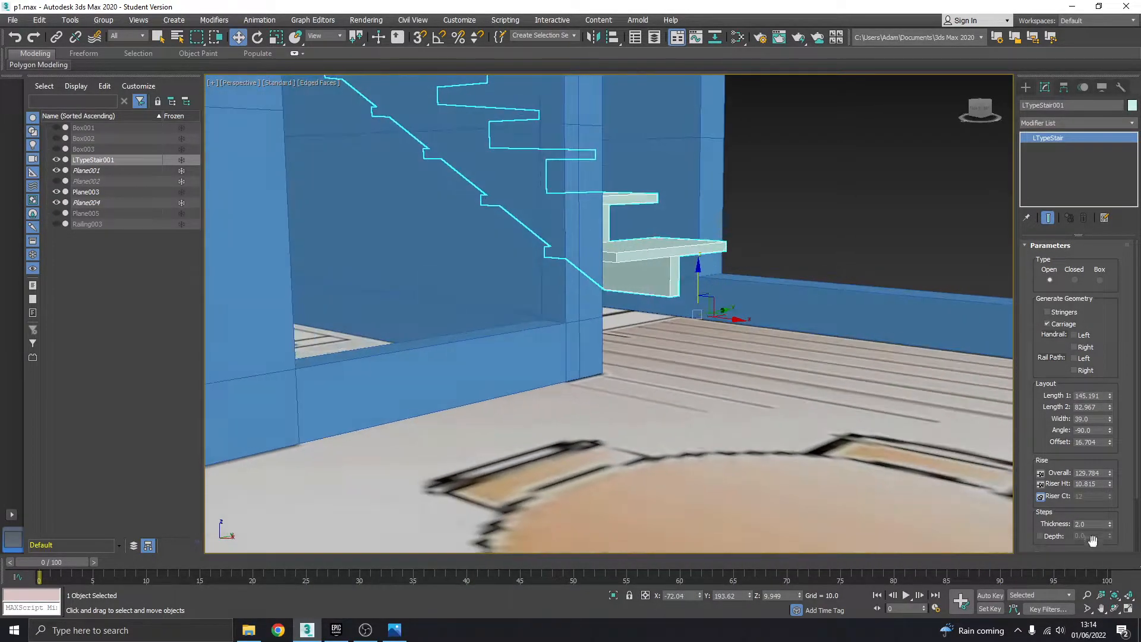
Step: Fine-tune the stair's height in the Front view to about Z 10.7, level with the low wall edge
left_click(1126, 609)
scroll(807, 208, "down", 5)
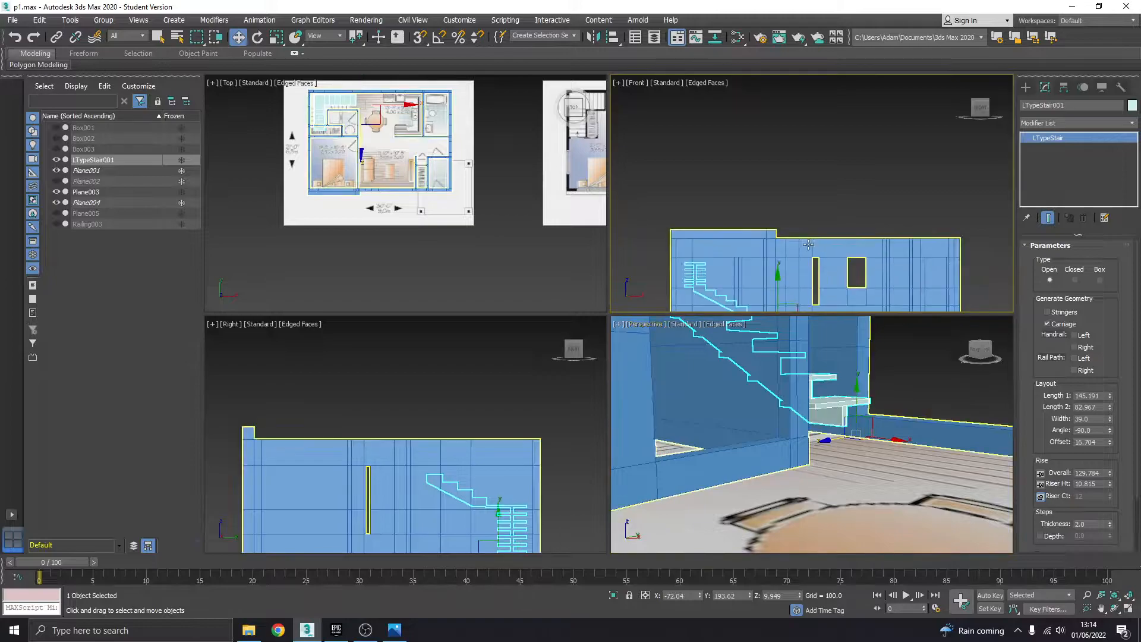
scroll(807, 208, "up", 12)
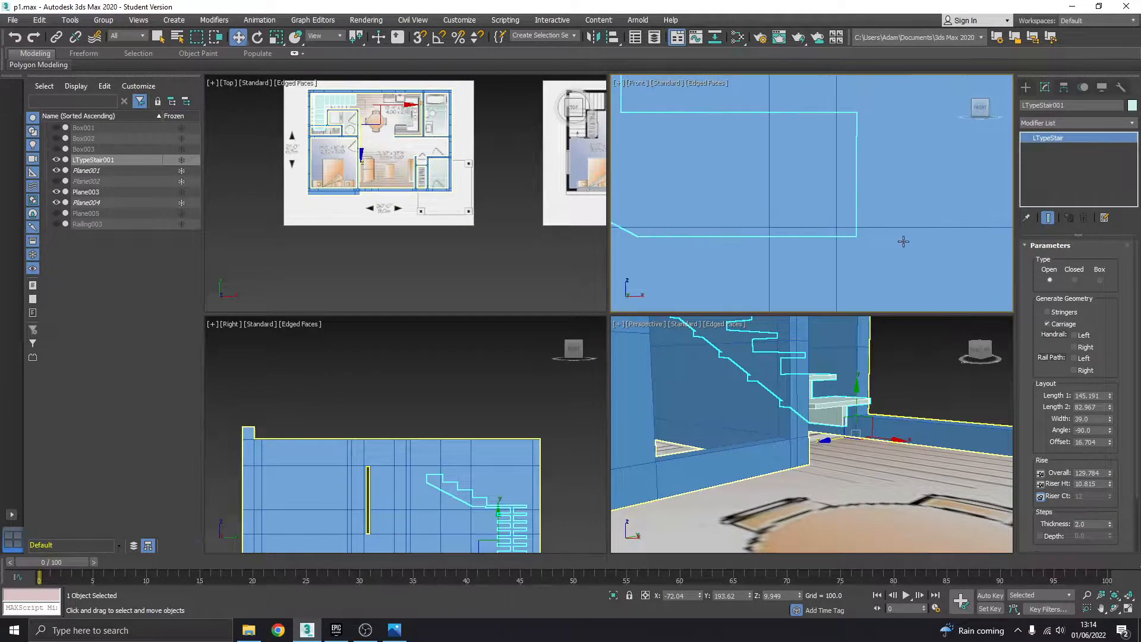
left_click_drag(960, 206, 965, 197)
middle_click(853, 386)
left_click(1127, 609)
middle_click_drag(684, 312, 715, 364)
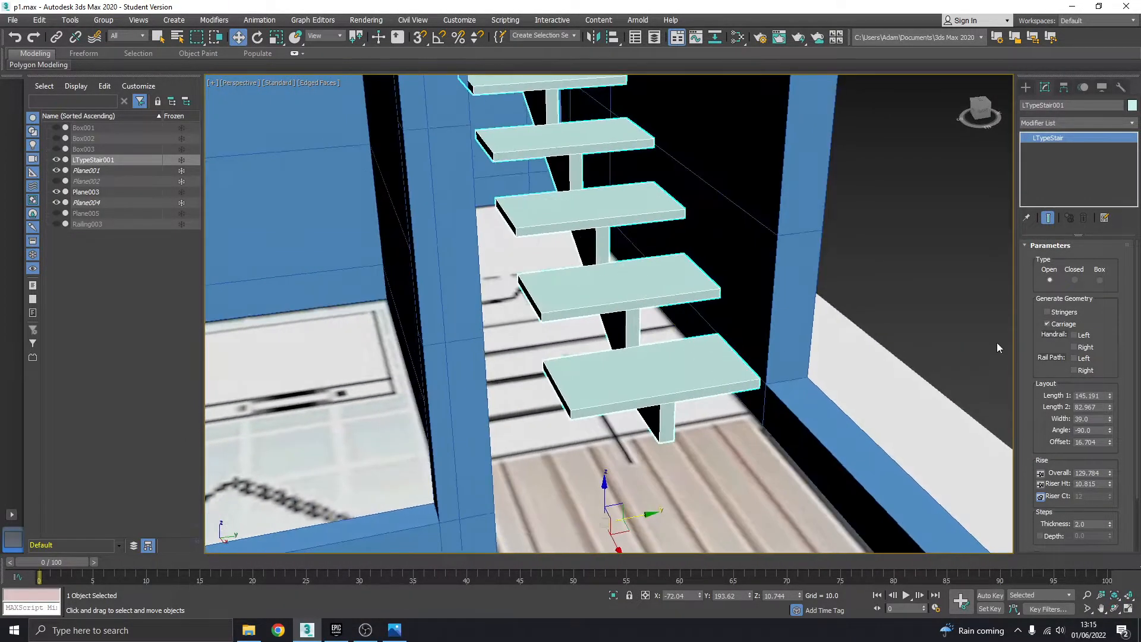
Step: Try the stair with stringers and without its carriage, restoring the carriage-only setup
left_click(1047, 312)
middle_click_drag(652, 312, 675, 391)
scroll(695, 412, "down", 2)
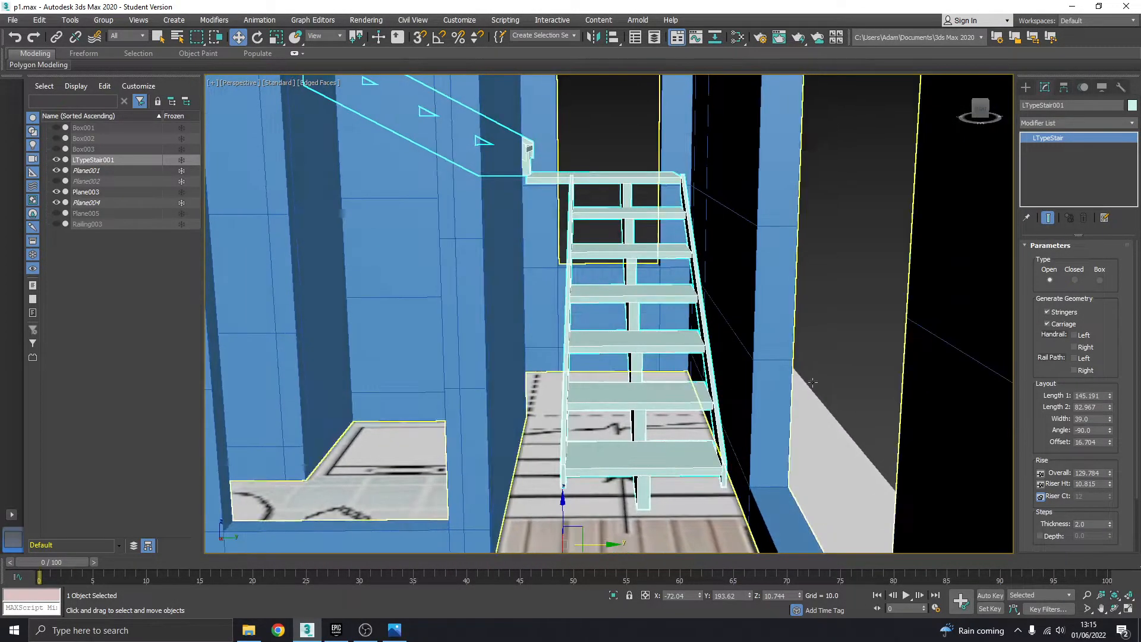
left_click(1062, 313)
left_click(1063, 325)
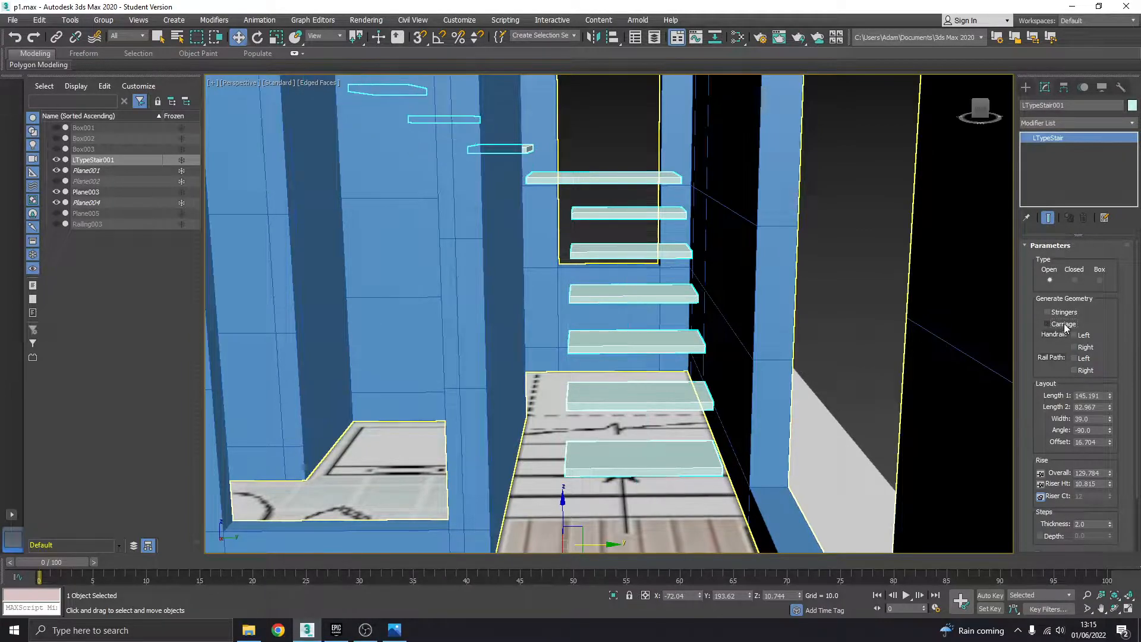
left_click(1063, 324)
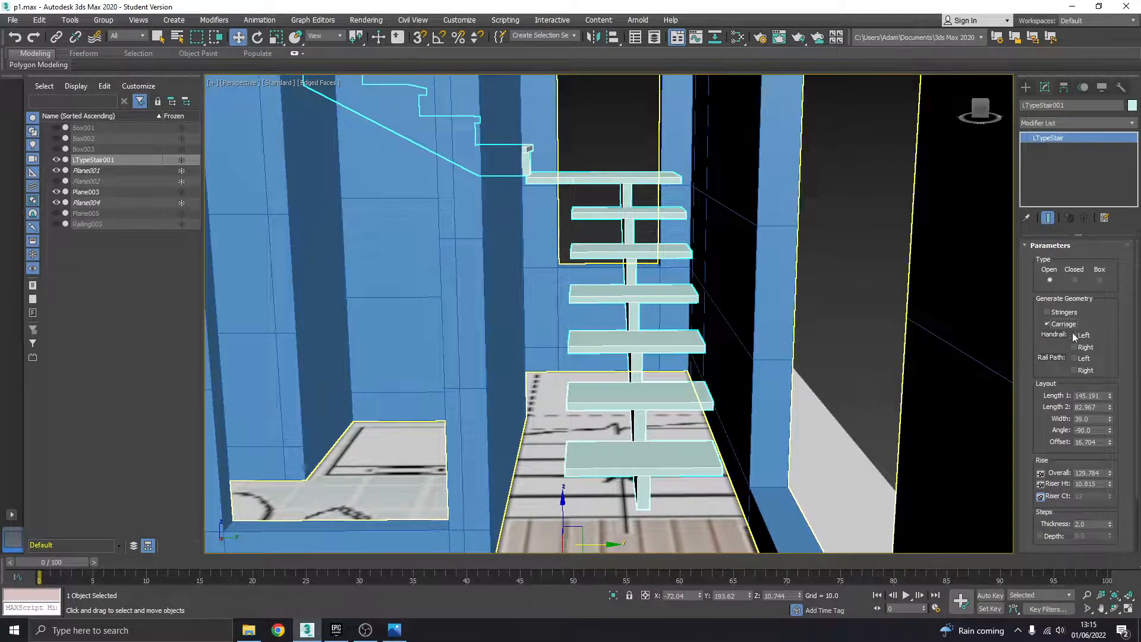
Step: Try the stair's left handrail and left rail path, leaving both switched off
left_click(1076, 335)
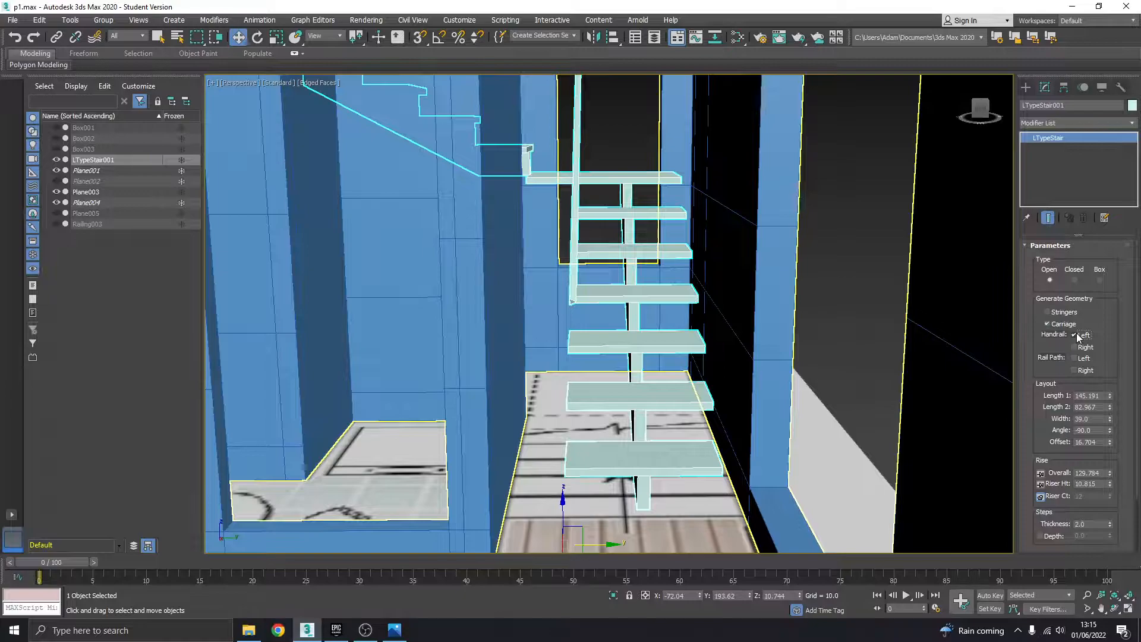
left_click(1075, 335)
left_click(1076, 358)
left_click(1076, 359)
middle_click_drag(583, 261, 582, 306, "alt")
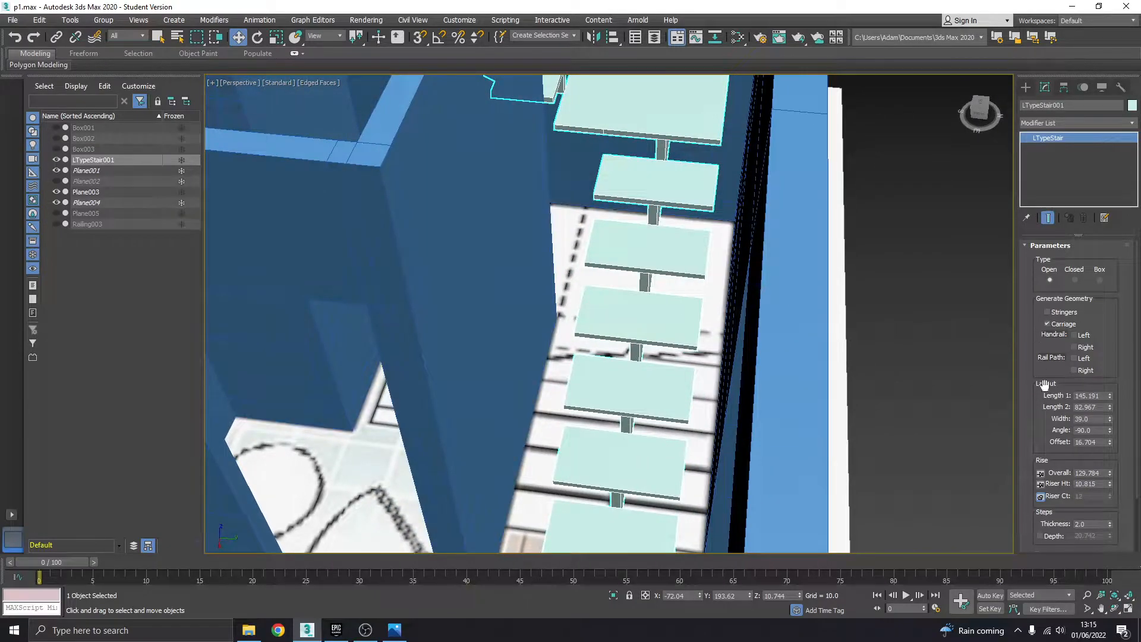
Step: Lengthen the stair's first flight by setting Length 1 to about 162.5
left_click_drag(1045, 385, 1043, 356)
mouse_move(1110, 369)
left_mouse_down()
mouse_move(1110, 358)
mouse_move(1109, 376)
left_mouse_up()
middle_click_drag(737, 262, 608, 303, "alt")
scroll(641, 268, "down", 3)
left_click_drag(1110, 369, 1114, 355)
Step: Move the stair along the X axis to about -92.2 so its first step lines up with the floor plan
middle_click_drag(512, 350, 606, 439, "alt")
middle_click_drag(610, 493, 625, 430, "alt")
scroll(689, 379, "up", 5)
left_click_drag(582, 470, 580, 466)
scroll(614, 394, "down", 5)
middle_click_drag(502, 108, 578, 289)
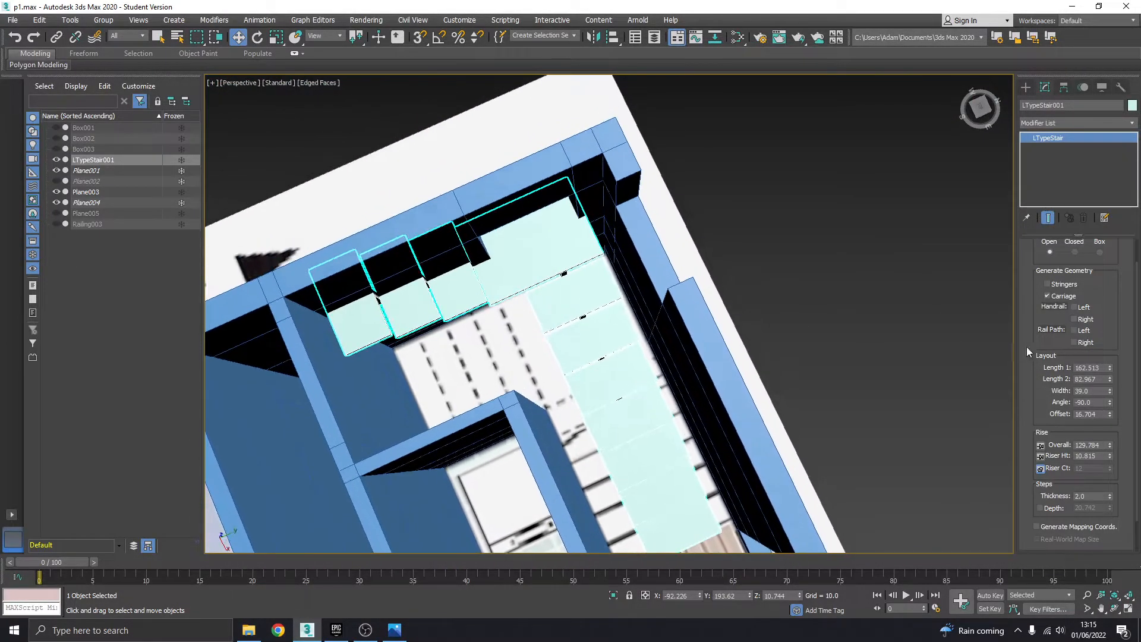
Step: Shorten Length 1 of the stair to about 143 and set Length 2 to about 85.5
left_click_drag(1109, 367, 1108, 373)
middle_click_drag(871, 357, 602, 266, "alt")
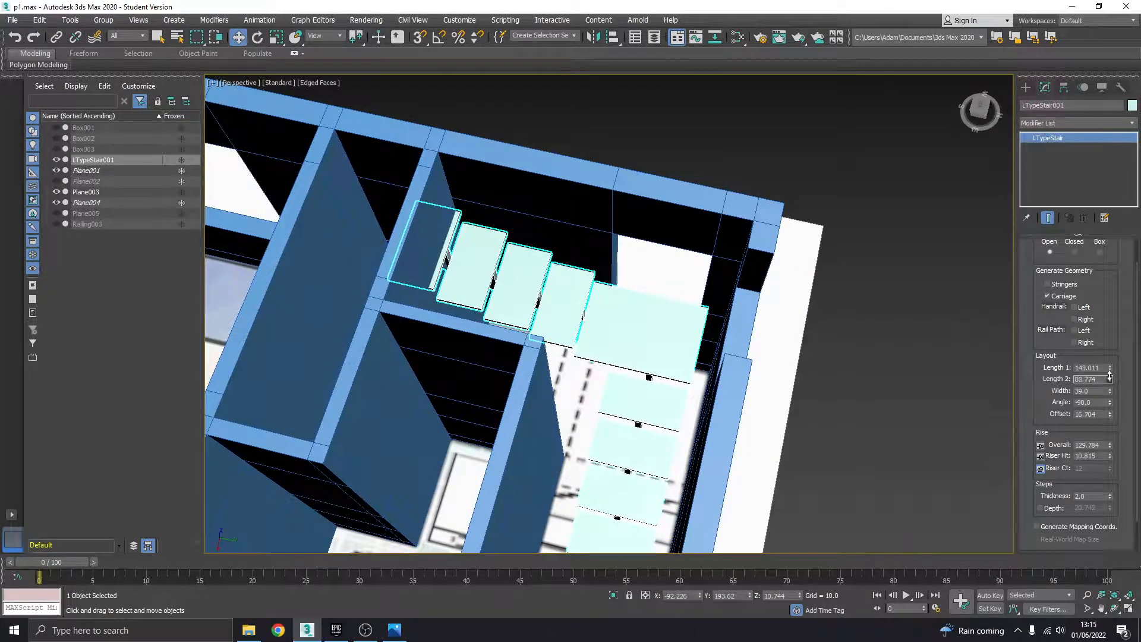
left_click_drag(1108, 362, 1086, 378)
middle_click_drag(612, 310, 497, 247, "alt")
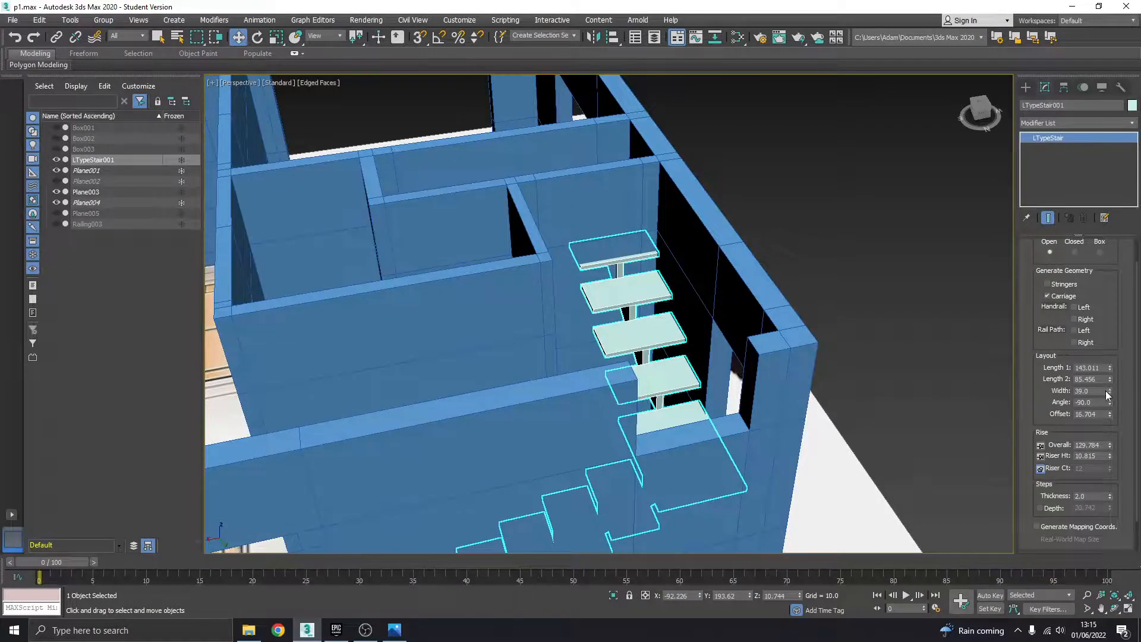
Step: Widen the stair to about 53.8 and move it along the Y axis to about 175.9 against the inner wall
left_click_drag(1111, 394, 1112, 365)
middle_click_drag(630, 333, 755, 386, "alt")
middle_click_drag(754, 386, 611, 337)
middle_click_drag(637, 544, 620, 484)
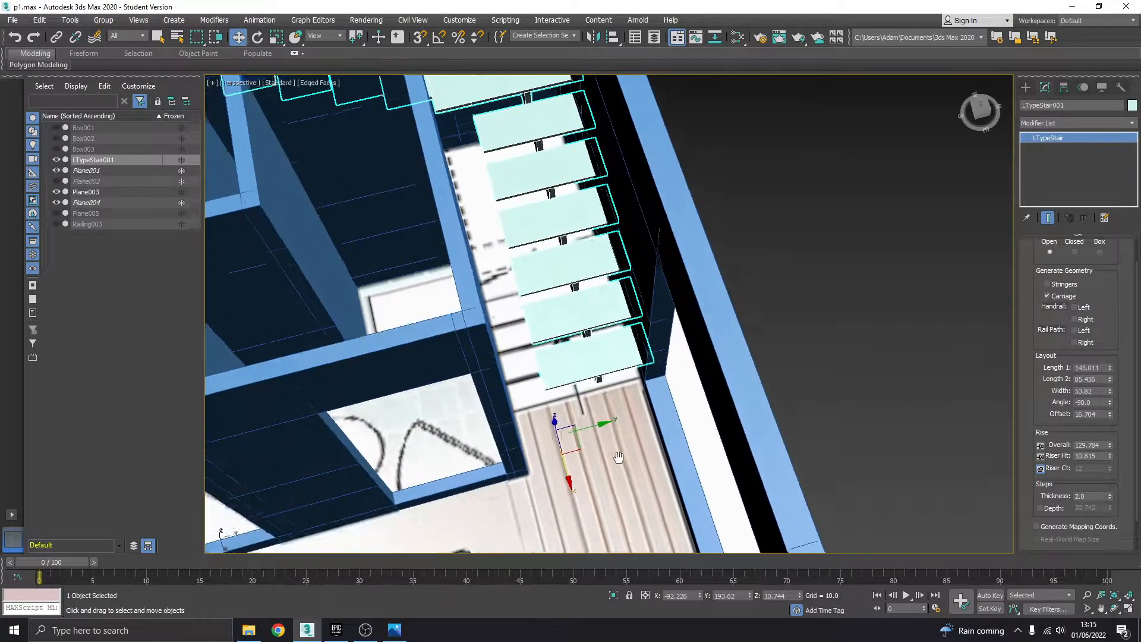
scroll(565, 397, "up", 5)
left_click_drag(521, 396, 411, 414)
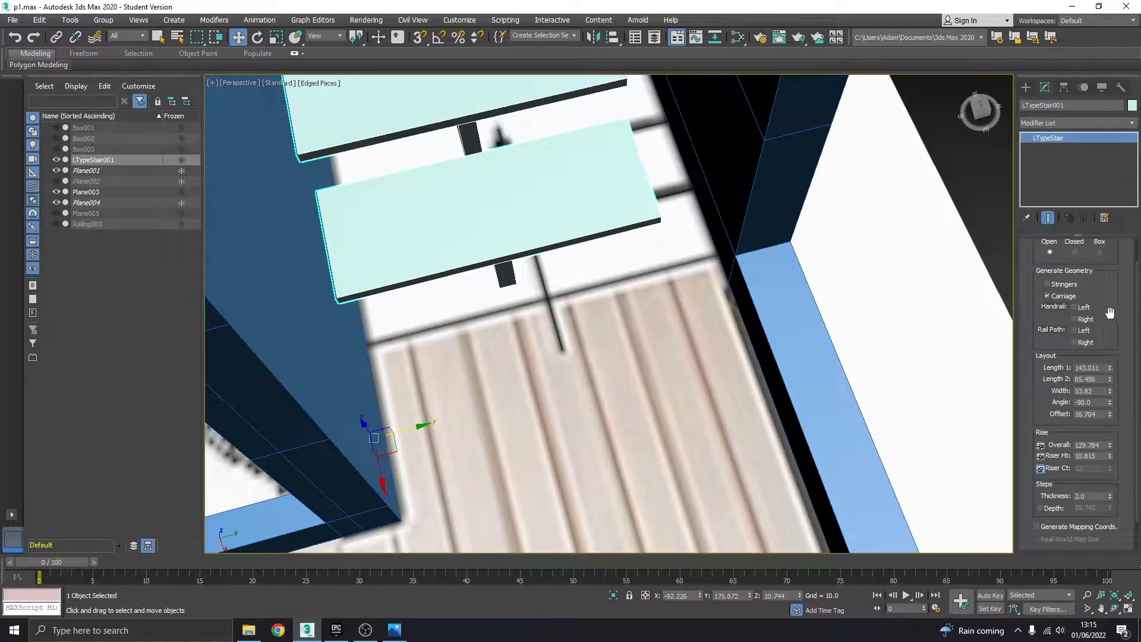
Step: Widen the stair to about 66.7 to span the stairwell
left_click_drag(1110, 396, 1110, 381)
scroll(612, 360, "down", 6)
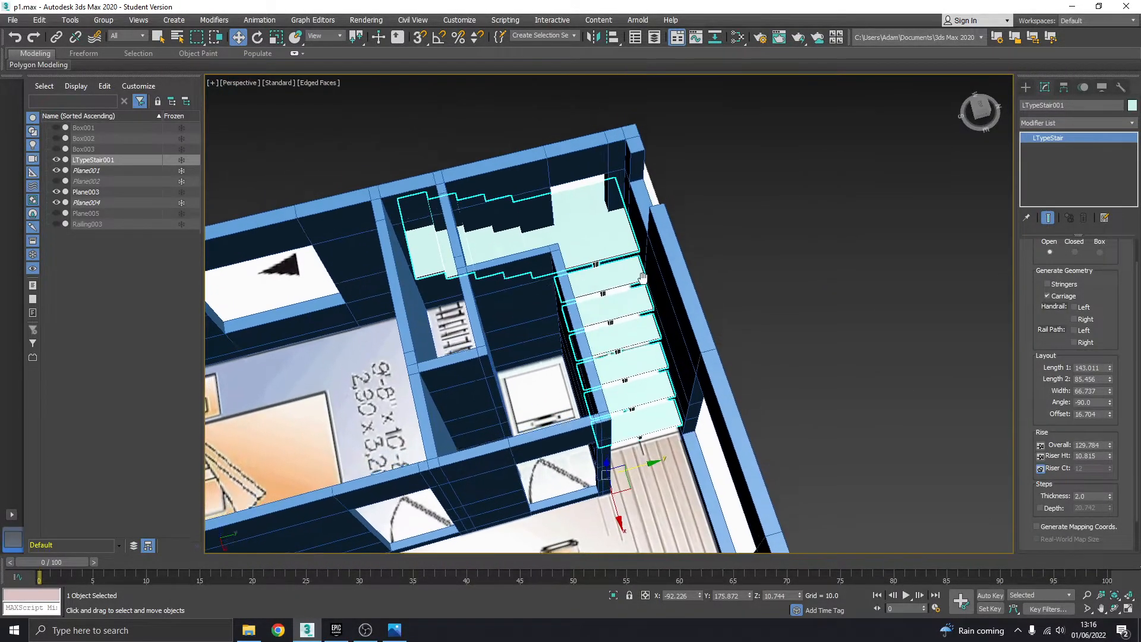
middle_click_drag(642, 277, 522, 264, "alt")
Step: Shorten the stair's Length 1 to about 114.4 so the upper flight sits inside the outer wall
scroll(597, 315, "up", 3)
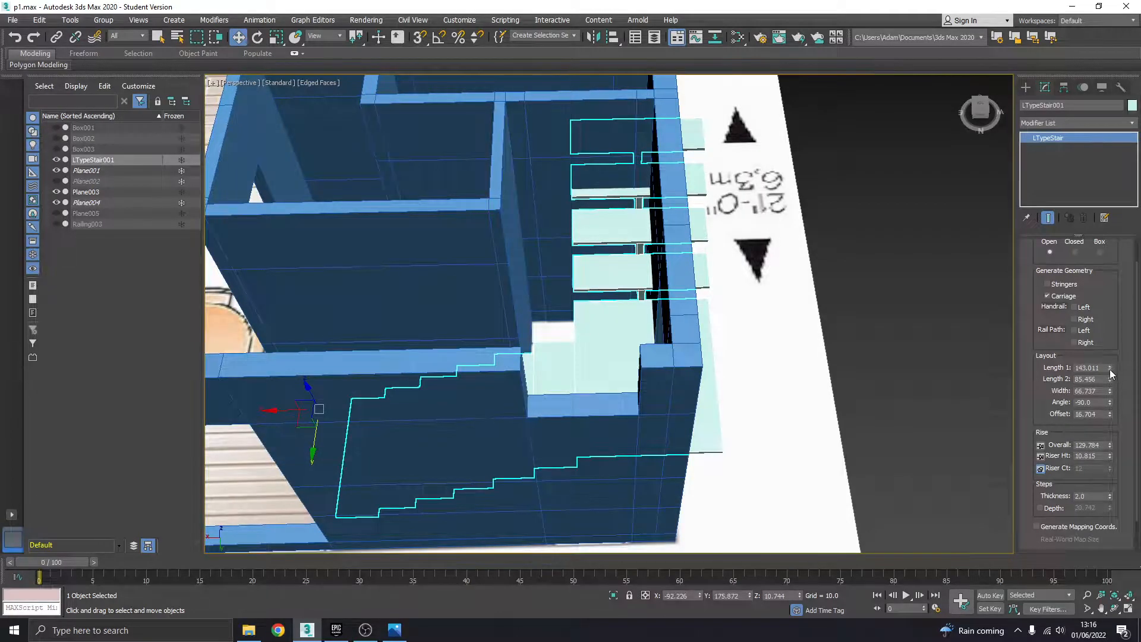
left_click_drag(1108, 367, 1111, 378)
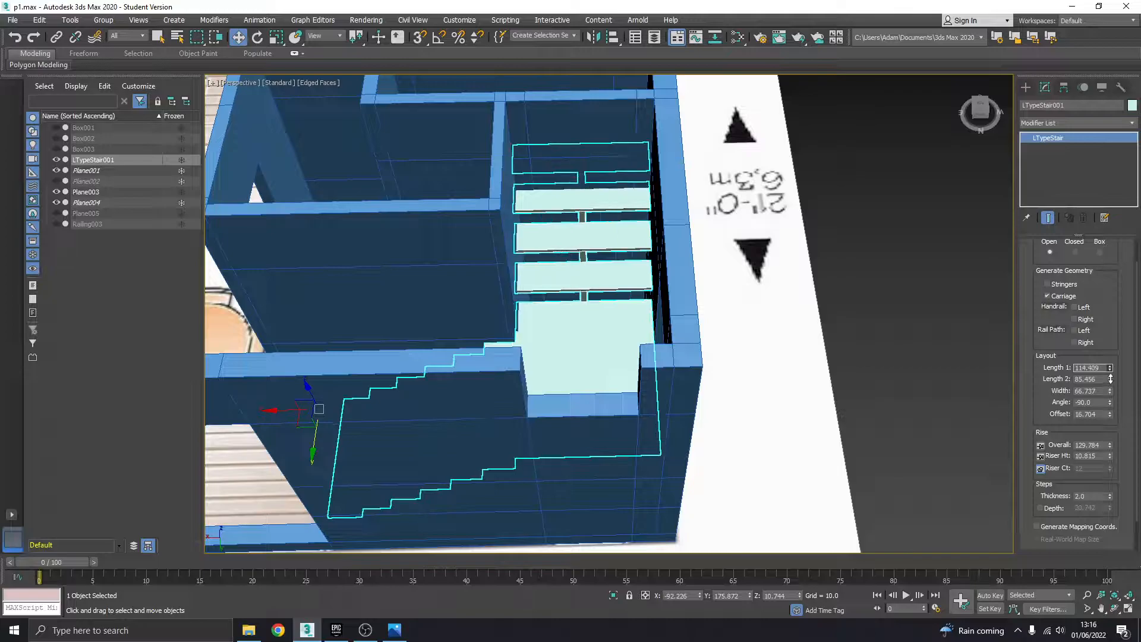
middle_click_drag(594, 321, 720, 295, "alt")
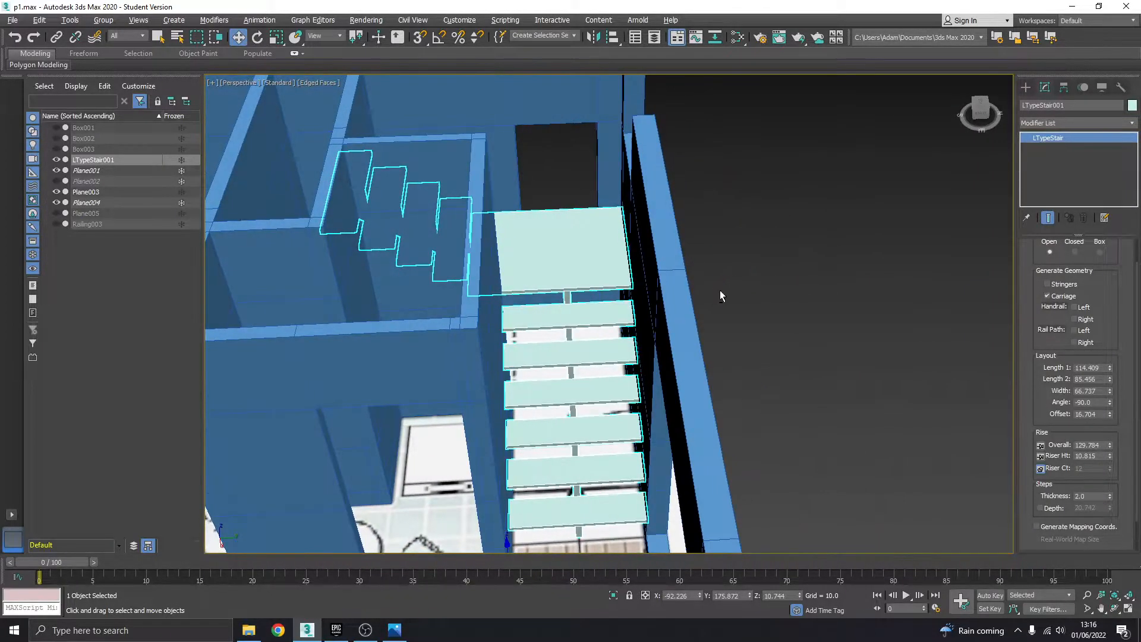
Step: Try other turning angles for the stair, including 90, and restore the Angle to -90
left_click_drag(1042, 396, 1109, 359)
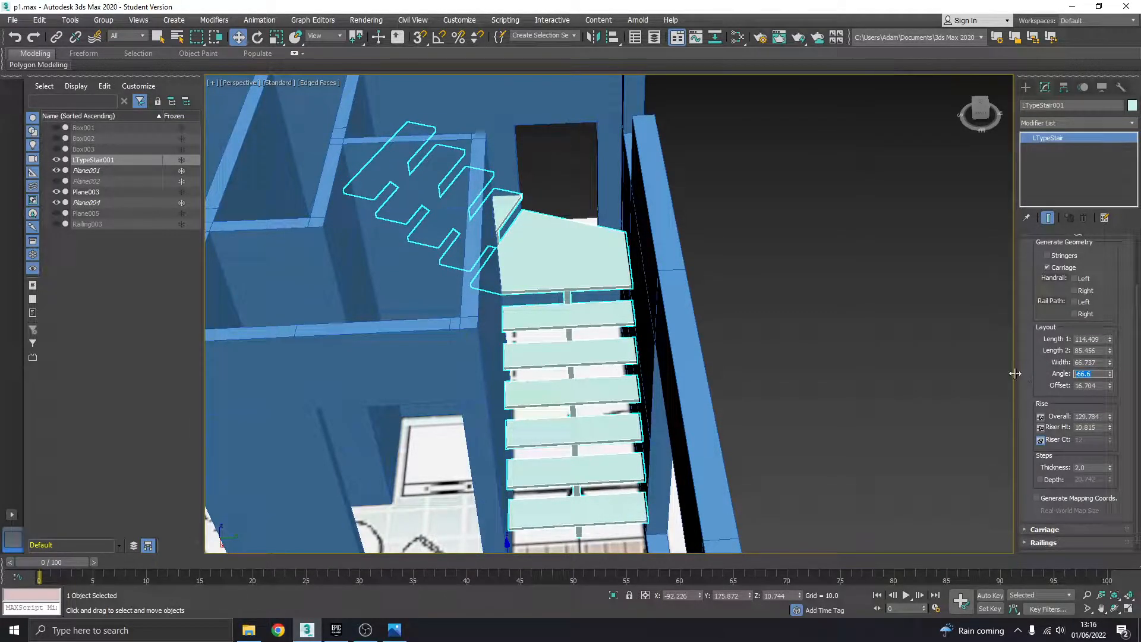
key("Return")
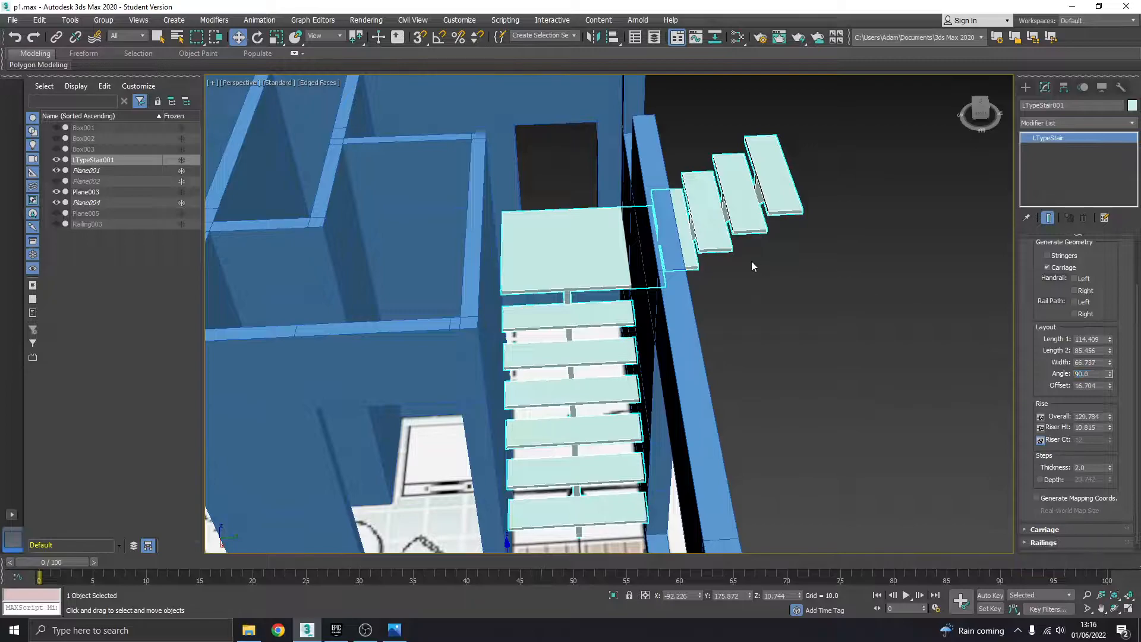
middle_click_drag(752, 266, 742, 286, "alt")
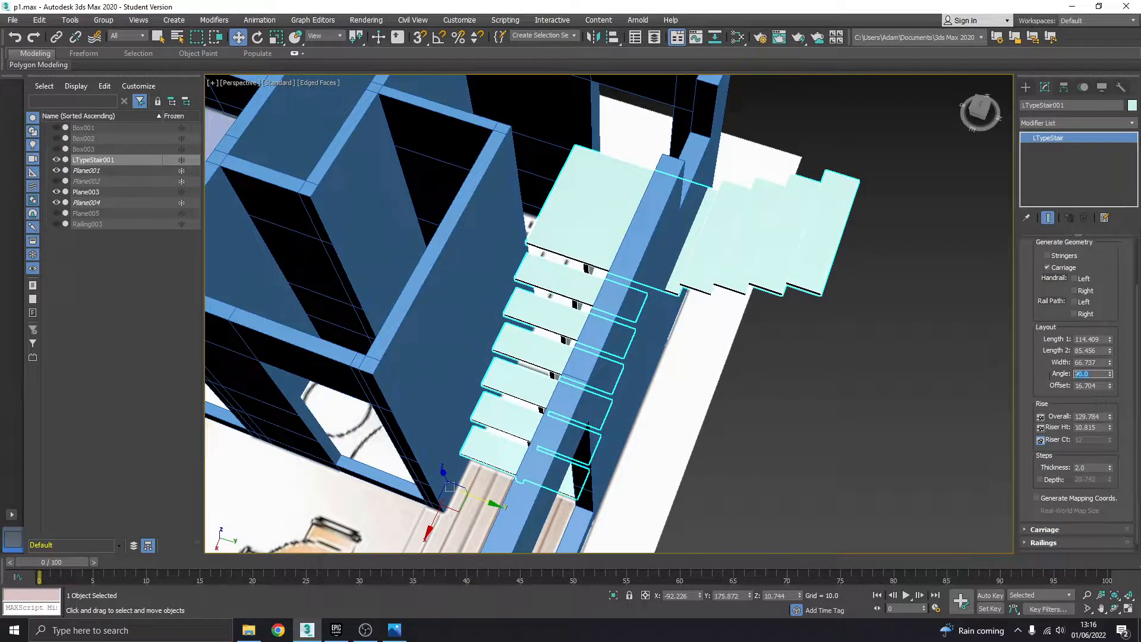
type("-90")
key("Return")
Step: Try a larger Offset for the stair's upper flight and undo it
middle_click_drag(606, 333, 599, 348, "alt")
left_click_drag(1110, 386, 1113, 371)
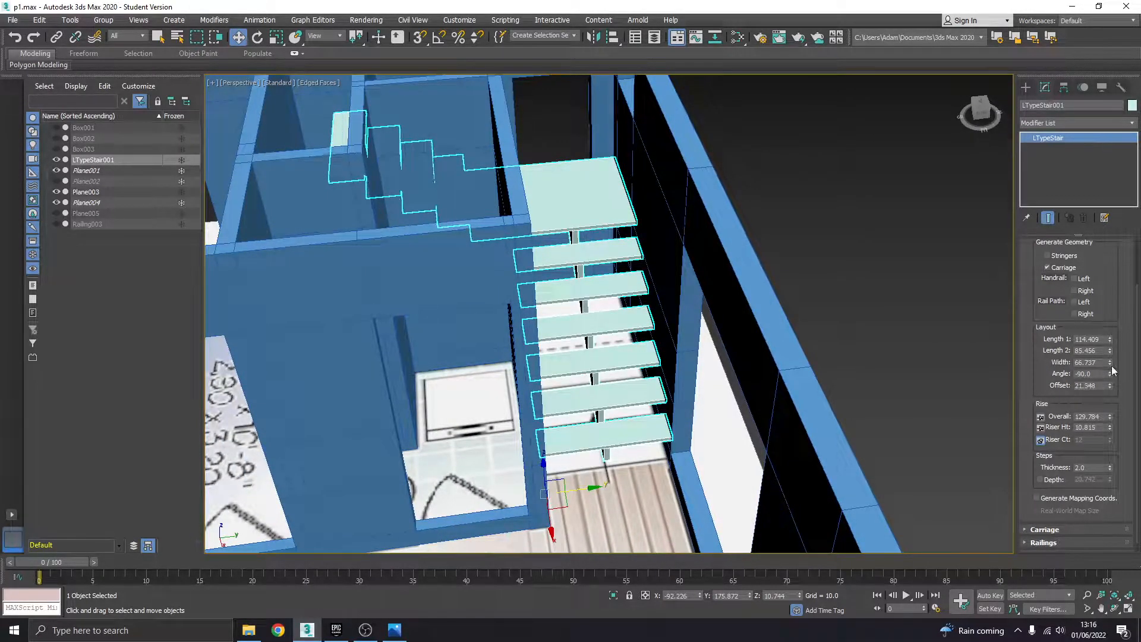
mouse_move(715, 311)
middle_mouse_down("alt")
mouse_move(653, 341)
mouse_move(728, 310)
middle_mouse_up("alt")
key("ctrl+z")
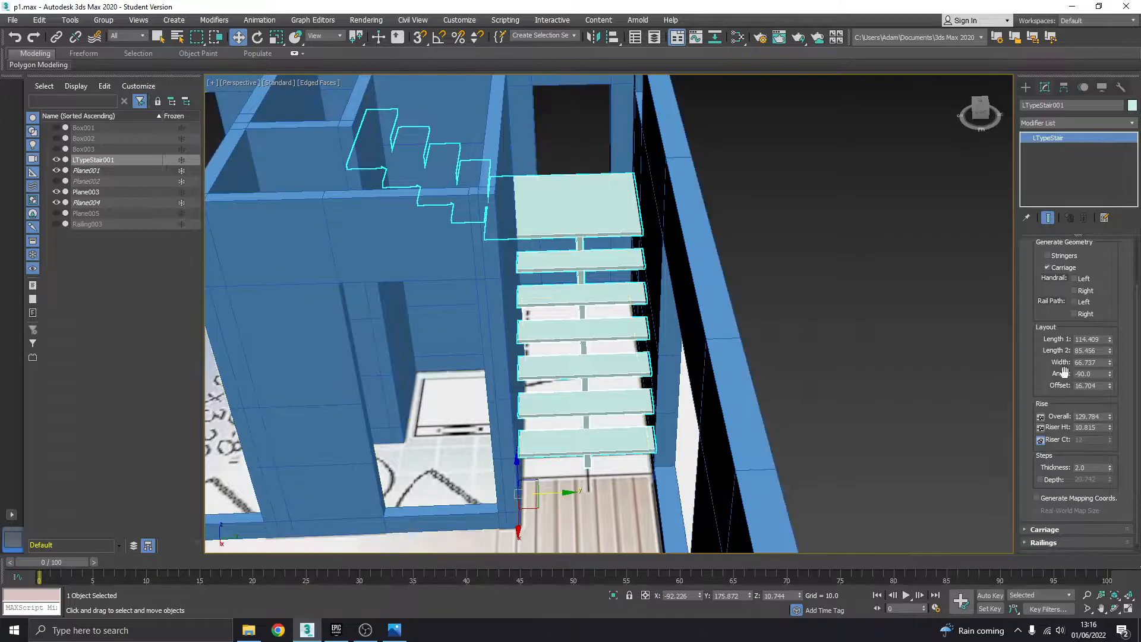
Step: Reset the stair's Offset to 0 and raise its Overall rise to about 149.3
right_click(1110, 387)
middle_click_drag(469, 214, 578, 243, "alt")
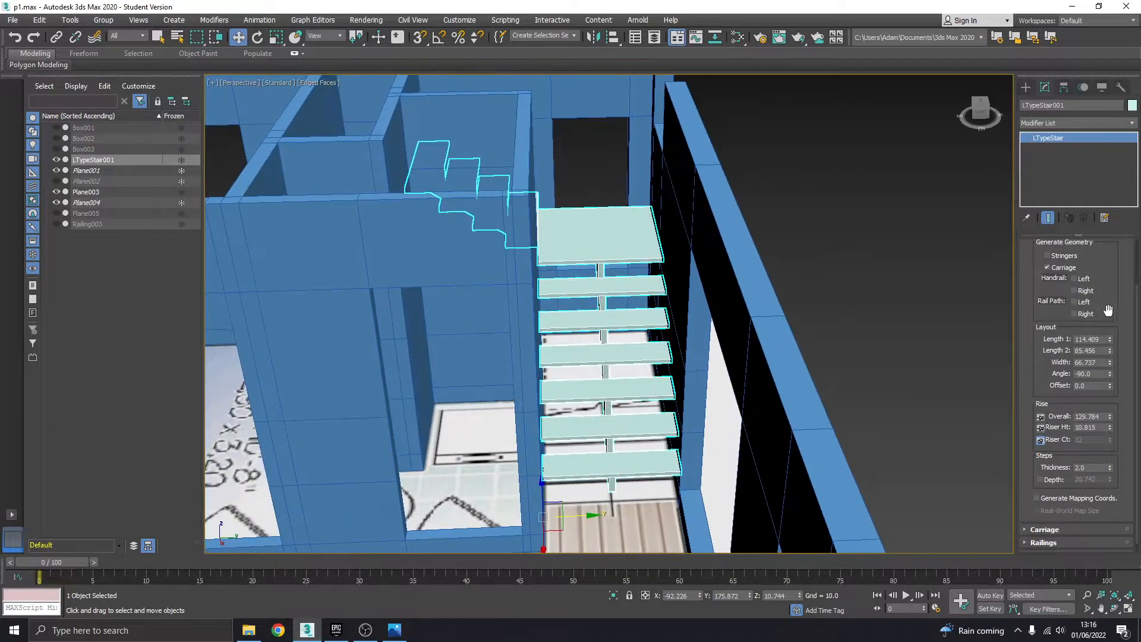
scroll(1039, 350, "down", 1)
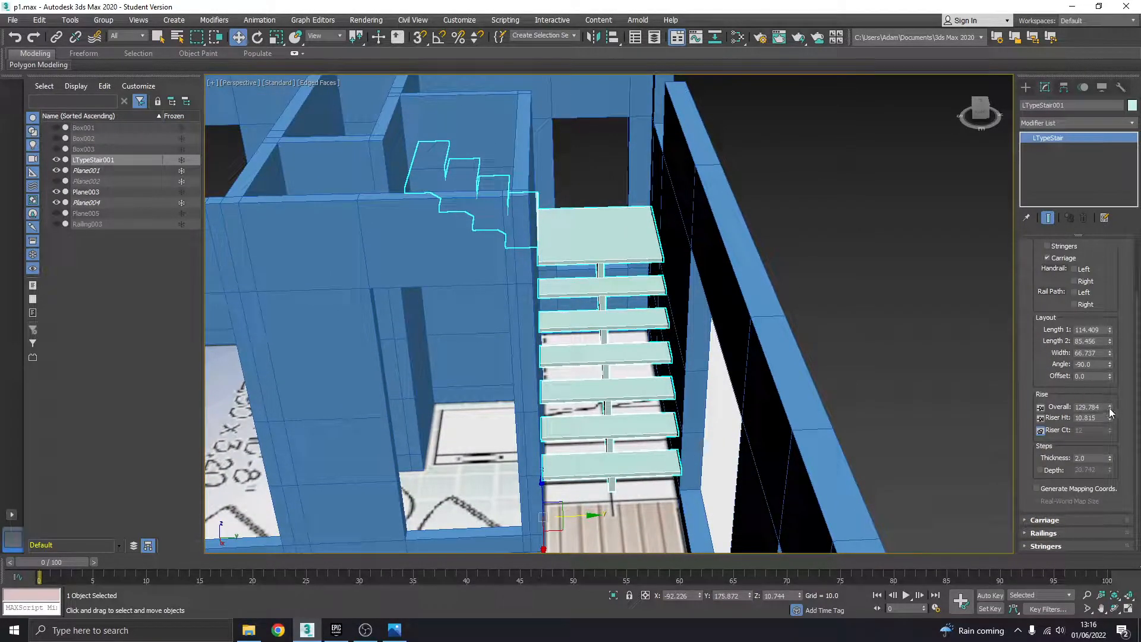
left_click_drag(1109, 410, 743, 293)
middle_click_drag(743, 293, 591, 262, "alt")
Step: Check the hidden objects for the upper-floor slab and make Box001 visible above the stairwell
left_click(56, 148)
left_click(56, 149)
left_click(59, 181)
left_click(59, 181)
left_click(57, 213)
left_click(58, 213)
left_click(57, 223)
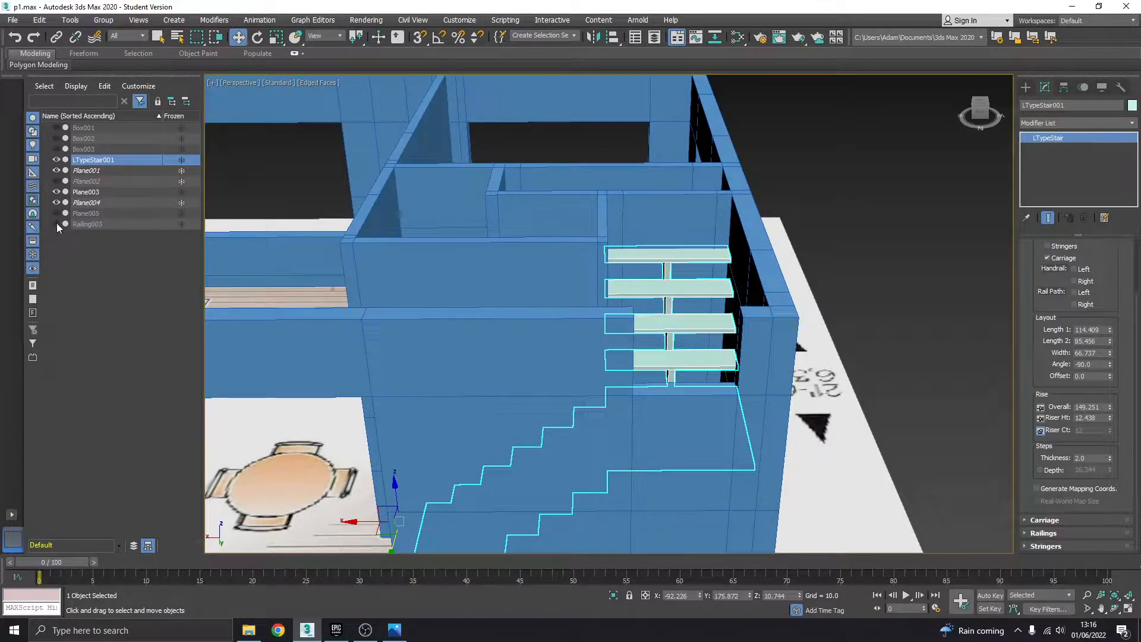
left_click(57, 128)
middle_click_drag(249, 141, 601, 210, "alt")
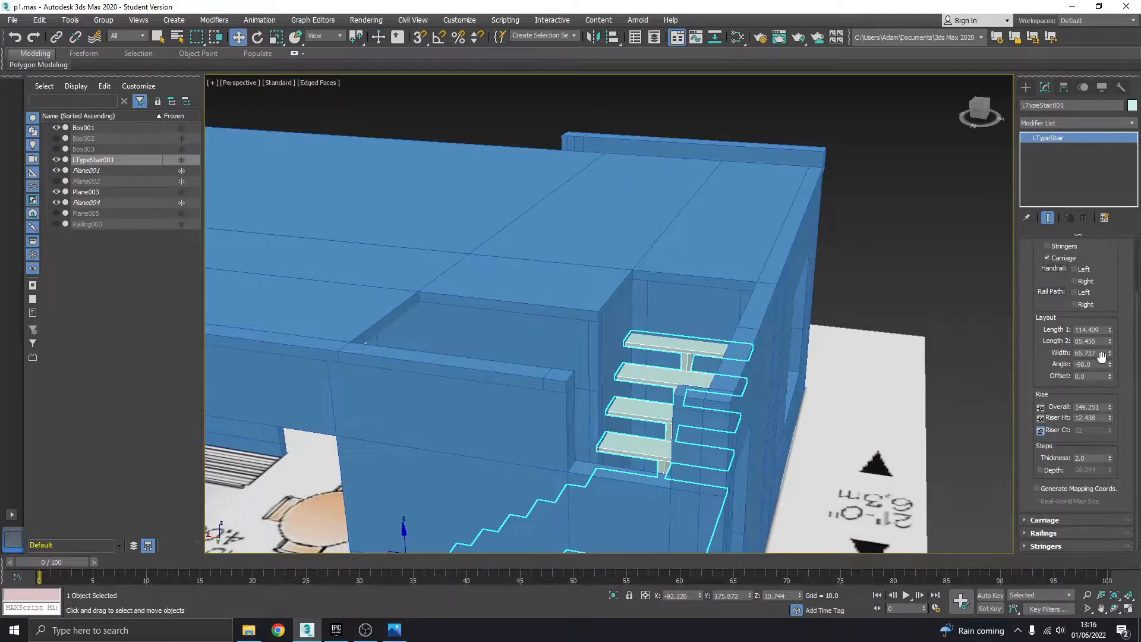
Step: Raise the stair's Overall rise to about 192.5 so the top step reaches the upper-floor slab
left_click_drag(1109, 410, 1109, 389)
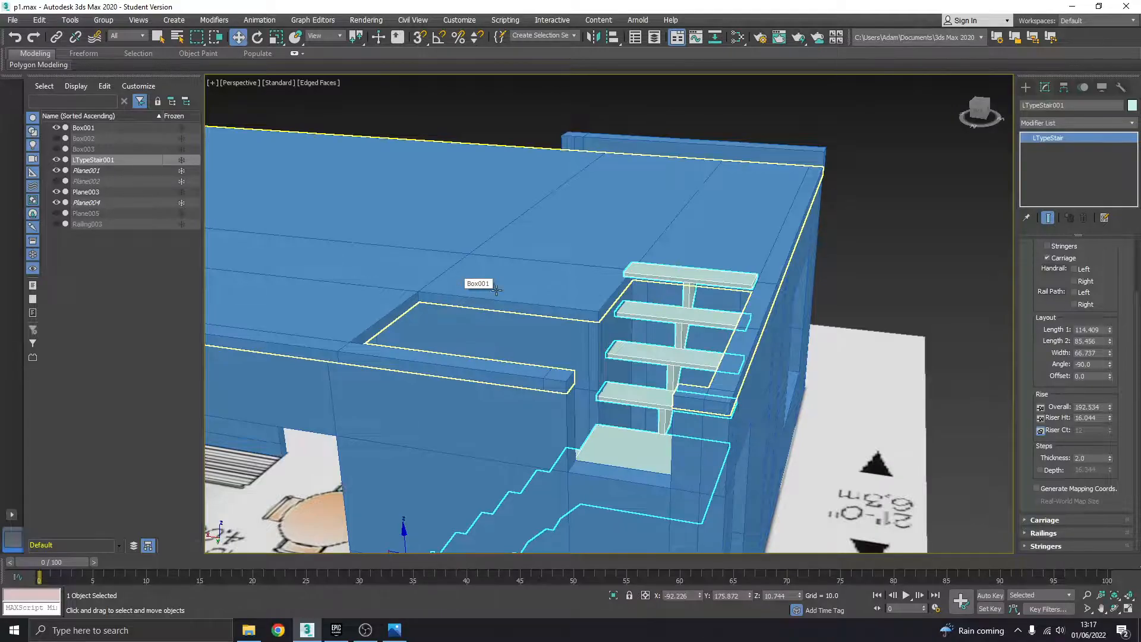
middle_click_drag(602, 286, 612, 238, "alt")
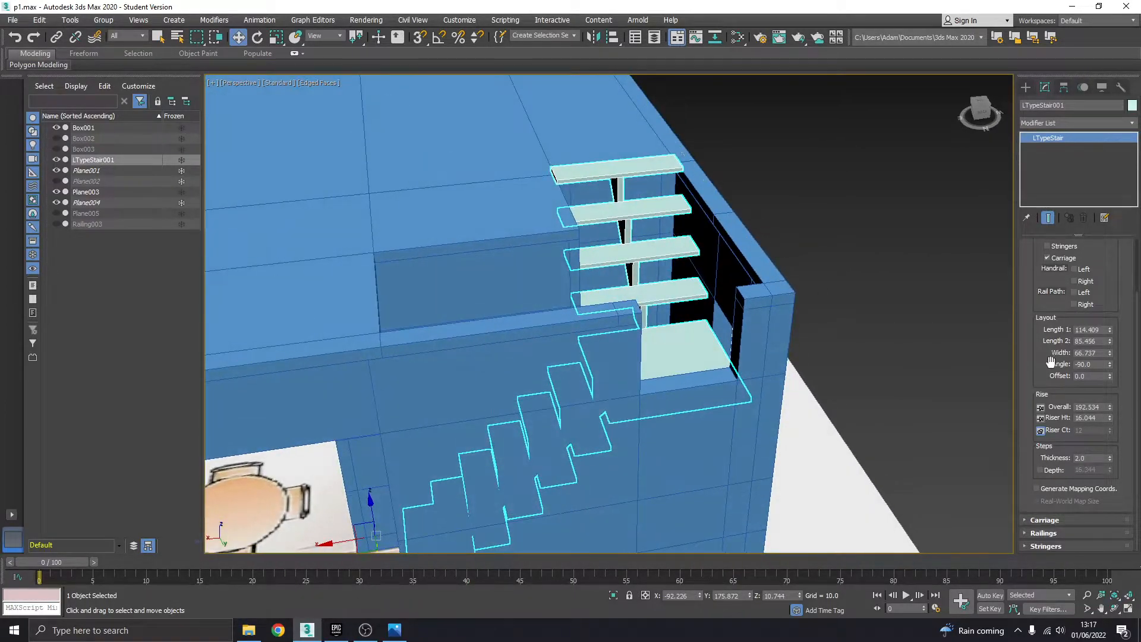
left_click_drag(1109, 418, 1109, 406)
right_click(1109, 407)
Step: Thicken the steps to 16.044 to close the gaps between them
middle_click_drag(659, 255, 685, 242, "alt")
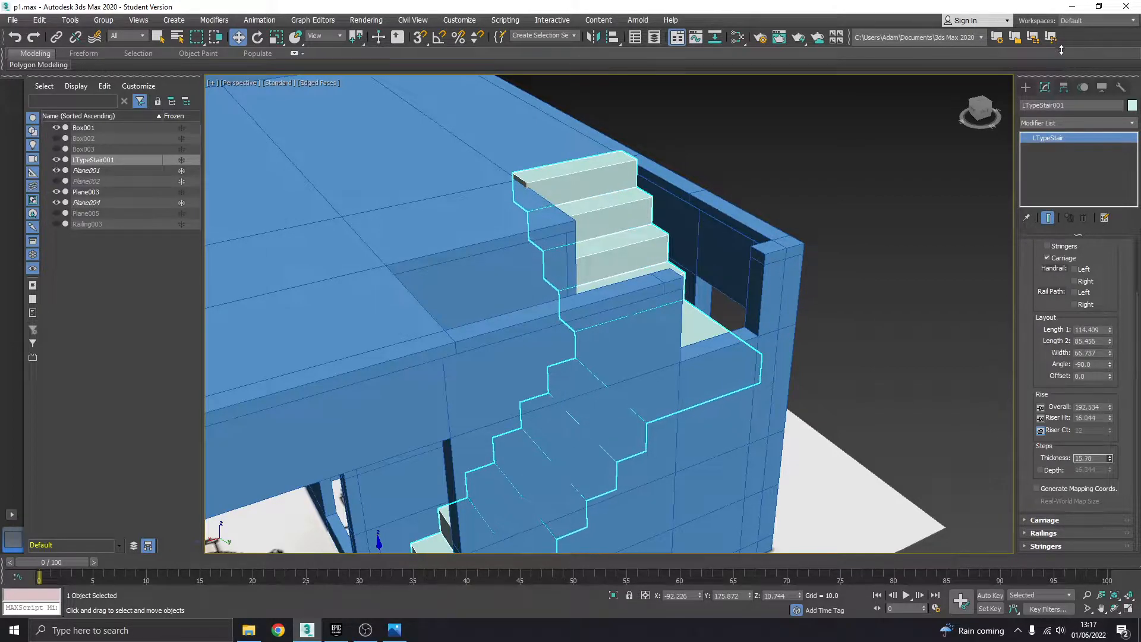
middle_click_drag(594, 333, 636, 244, "alt")
scroll(624, 447, "up", 2)
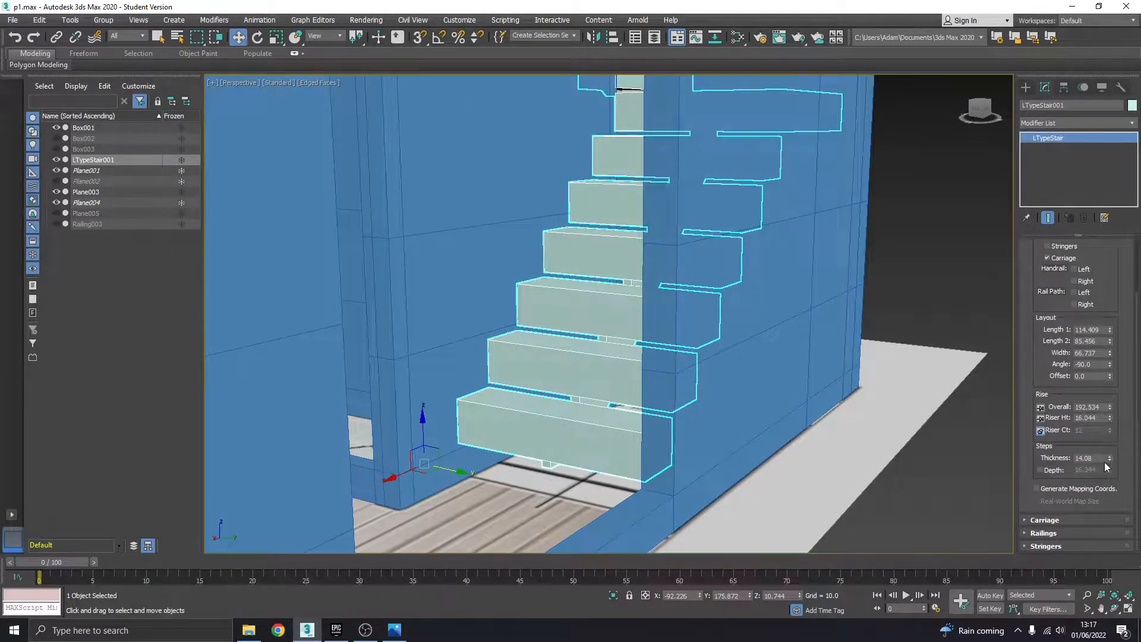
left_click_drag(1109, 458, 1108, 443)
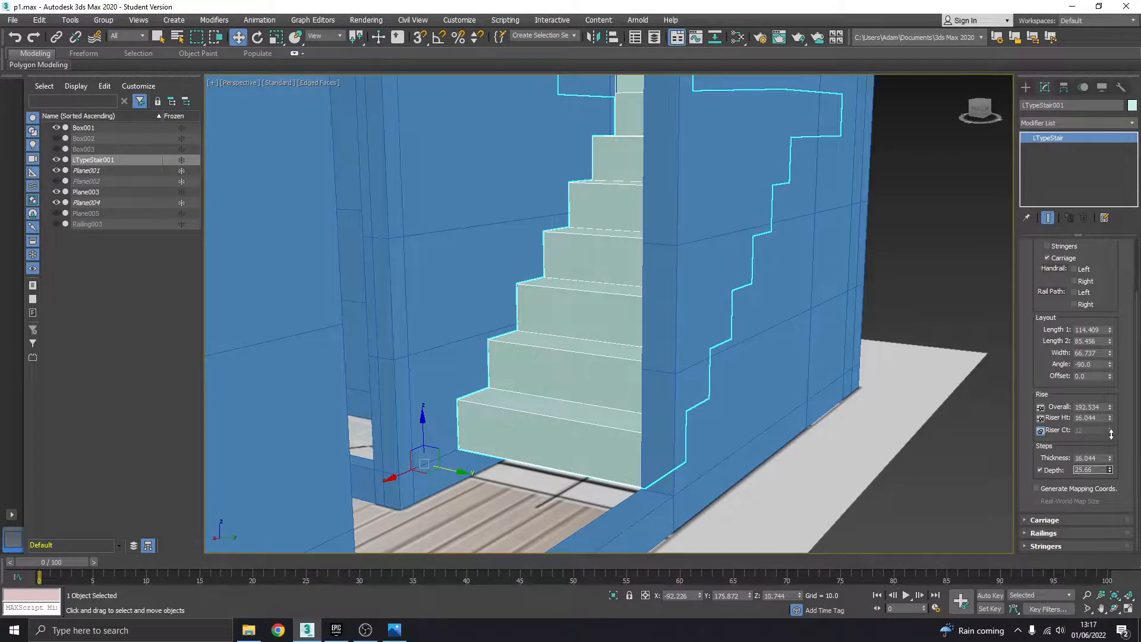
Step: Try a custom step Depth and switch it back off
middle_click_drag(598, 223, 475, 336, "alt")
left_click(1058, 471)
mouse_move(553, 410)
middle_mouse_down("alt")
mouse_move(544, 418)
mouse_move(548, 395)
mouse_move(519, 390)
mouse_move(489, 402)
mouse_move(532, 408)
mouse_move(553, 432)
mouse_move(529, 405)
mouse_move(569, 412)
mouse_move(525, 414)
mouse_move(538, 409)
middle_mouse_up("alt")
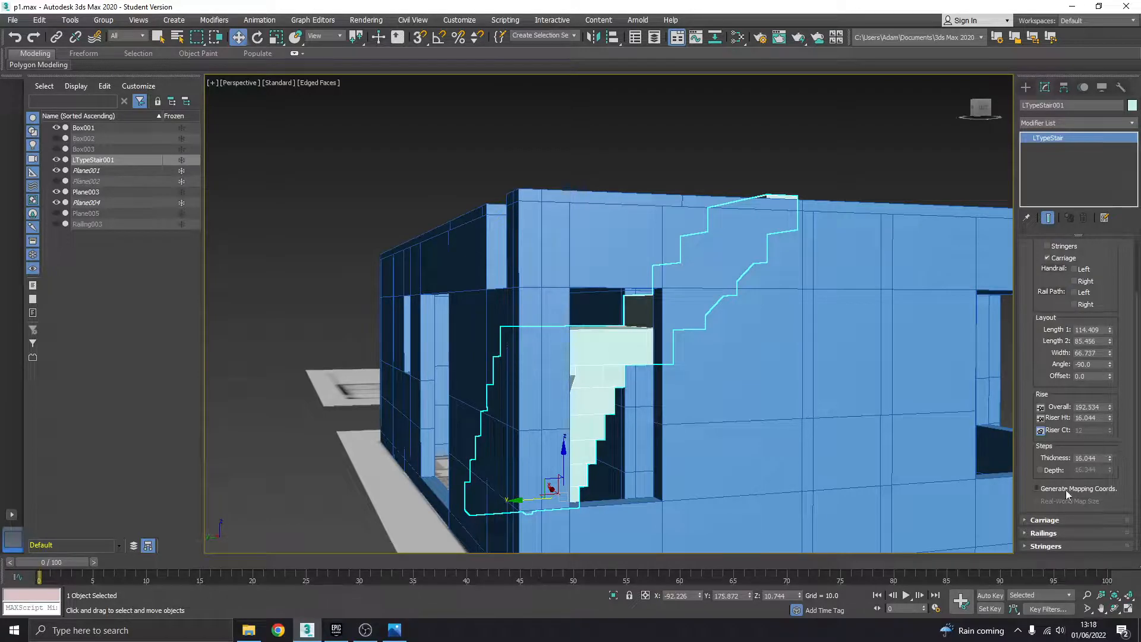
Step: Open the carriage parameters, try a deeper carriage and reduce its Depth to 0
left_click(1031, 520)
middle_click_drag(511, 385, 650, 380, "alt")
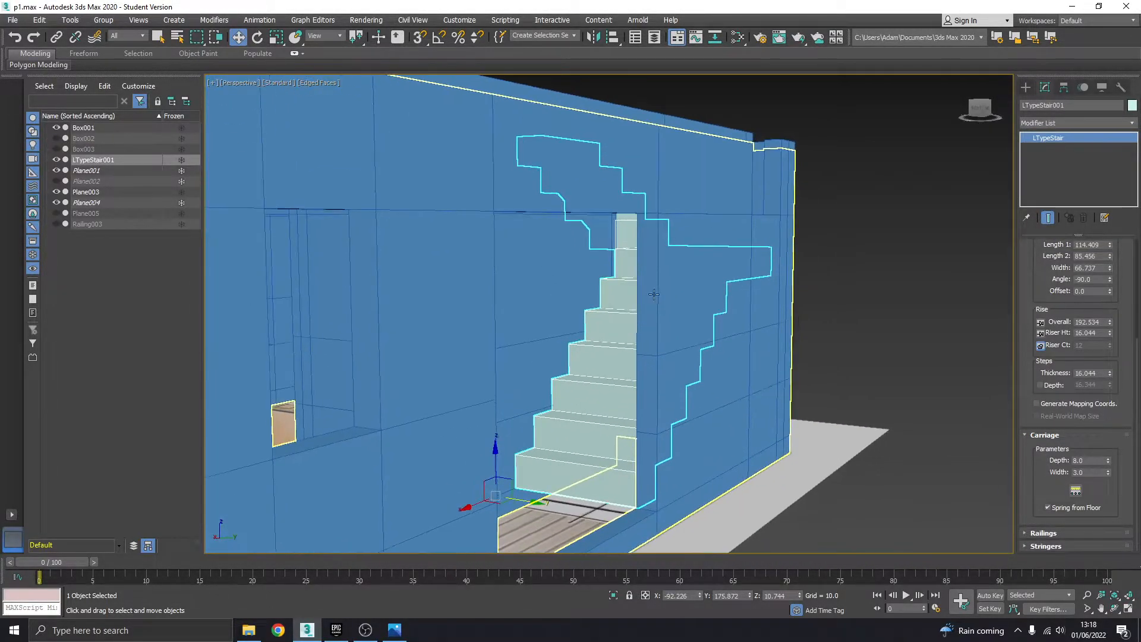
left_click_drag(1107, 462, 1108, 449)
middle_click_drag(701, 303, 753, 361, "alt")
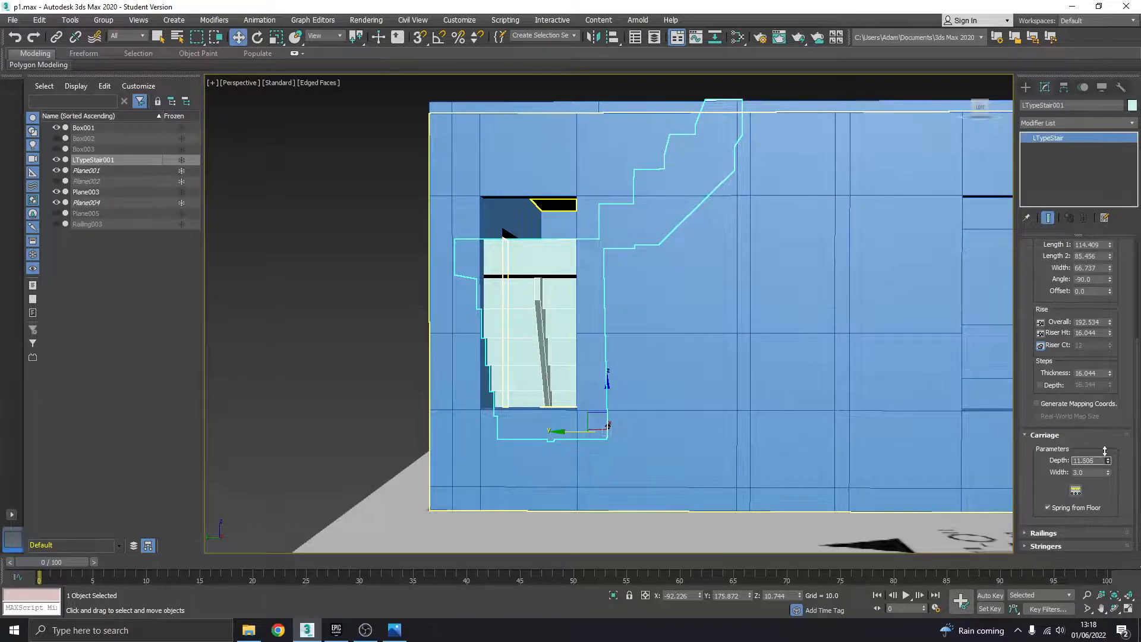
left_click_drag(1100, 476, 1096, 527)
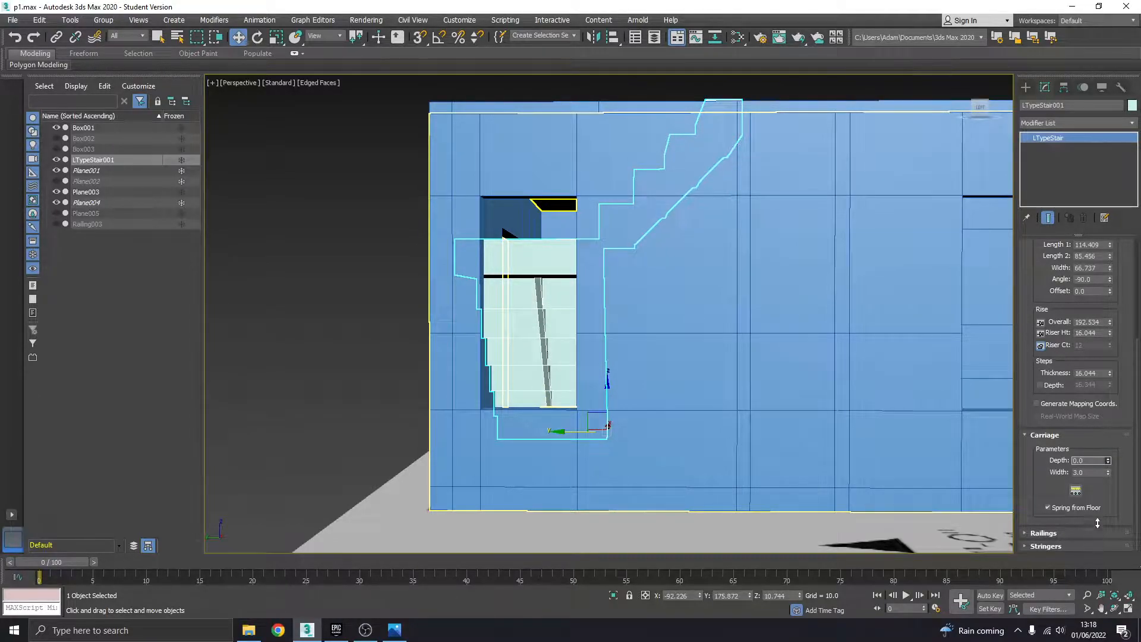
middle_click_drag(535, 361, 1027, 397, "alt")
Step: Widen the carriage to about 66.3 to match the steps and set its Depth to 0.89
left_click_drag(1107, 473, 1108, 516)
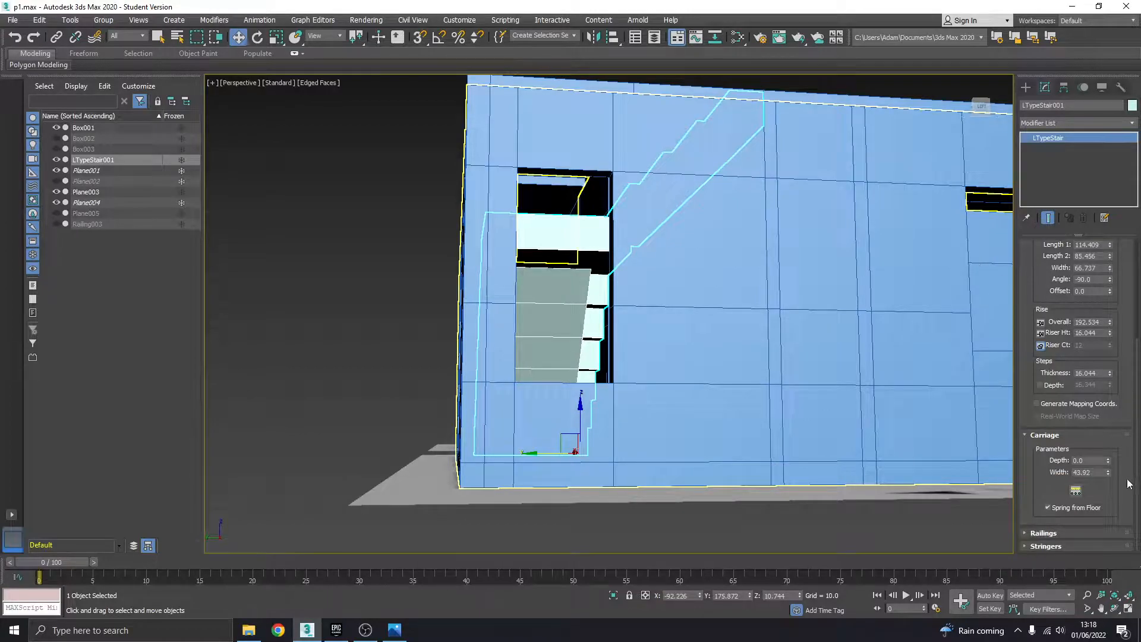
left_click_drag(1108, 477, 1110, 446)
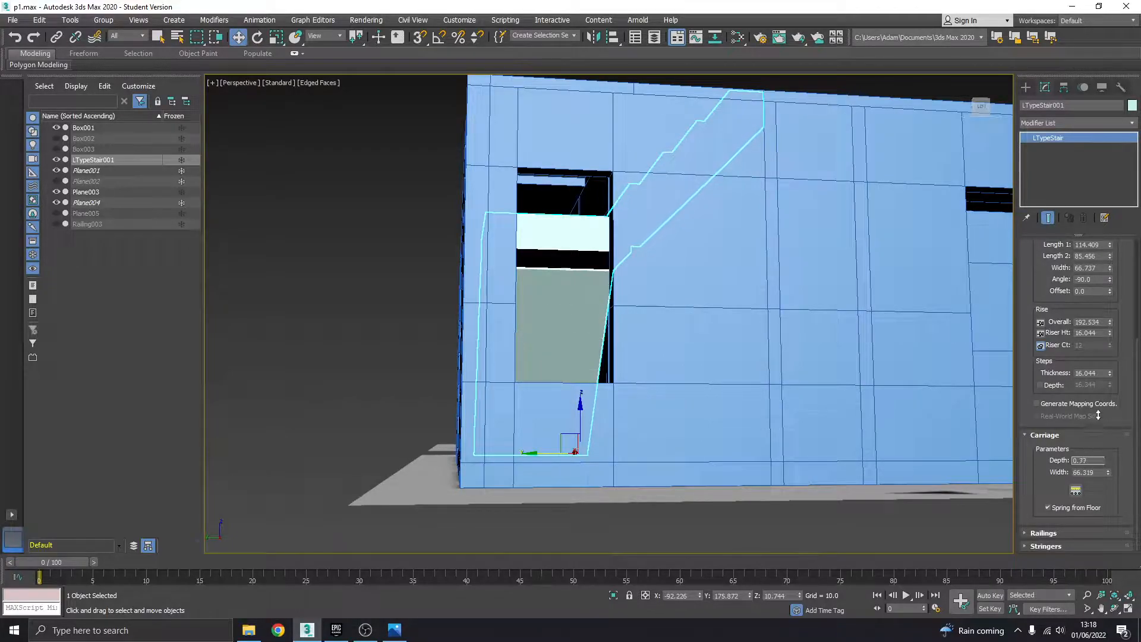
middle_click_drag(636, 318, 677, 348, "alt")
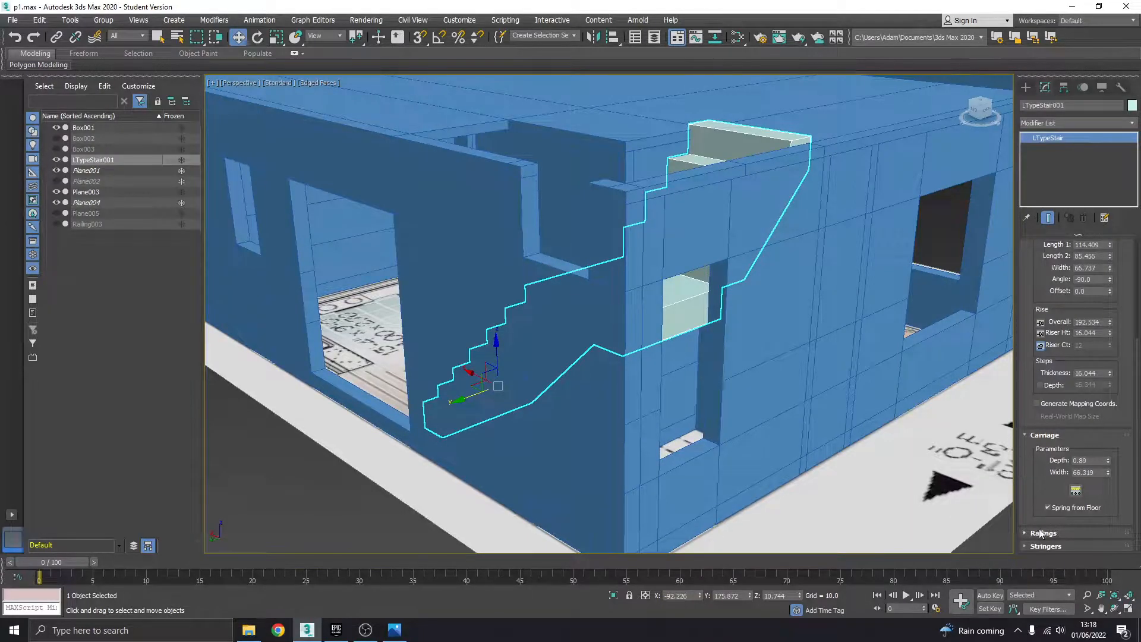
Step: Try turquoise as the stair's object colour, settle on the walls' light blue, and deselect the stair
middle_click_drag(617, 94, 675, 342, "alt")
left_click(1132, 105)
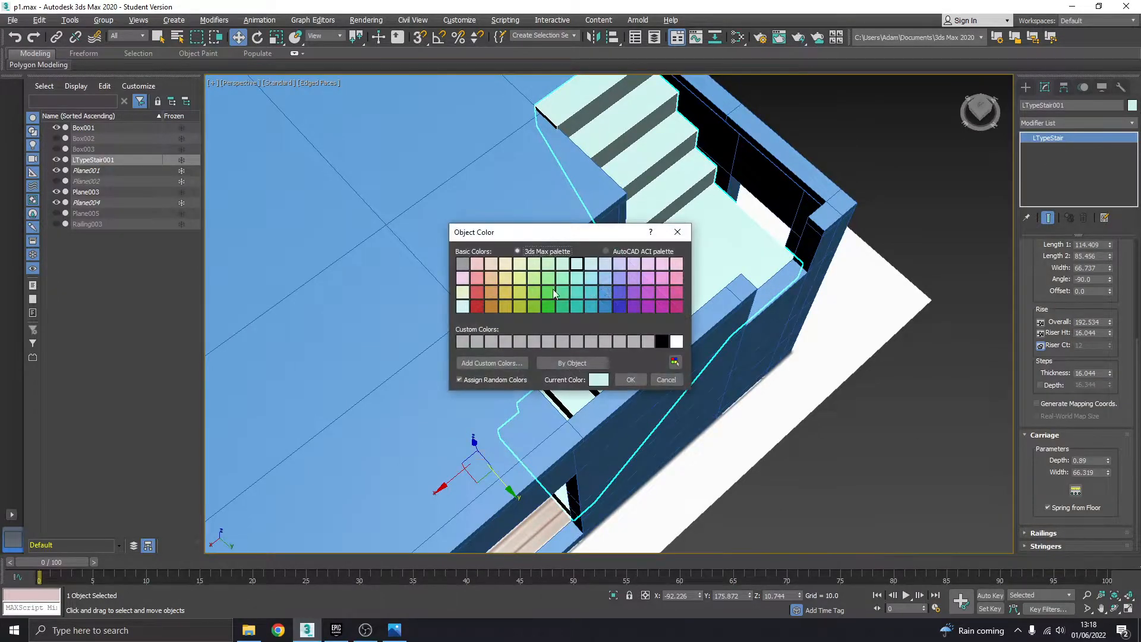
left_click(597, 293)
left_click(630, 379)
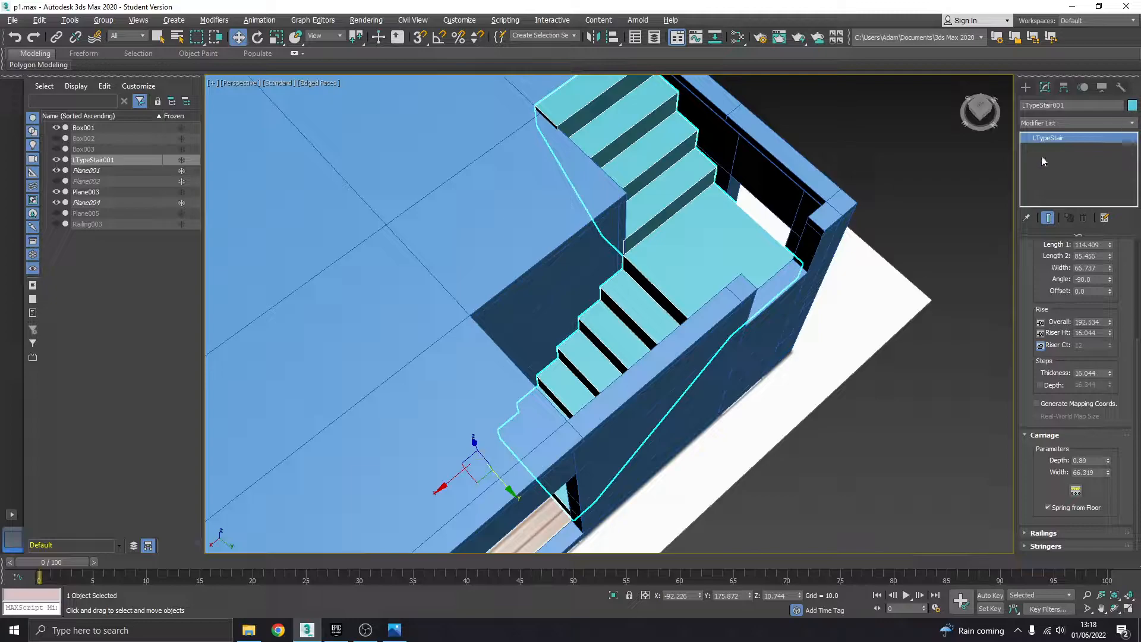
left_click(1132, 105)
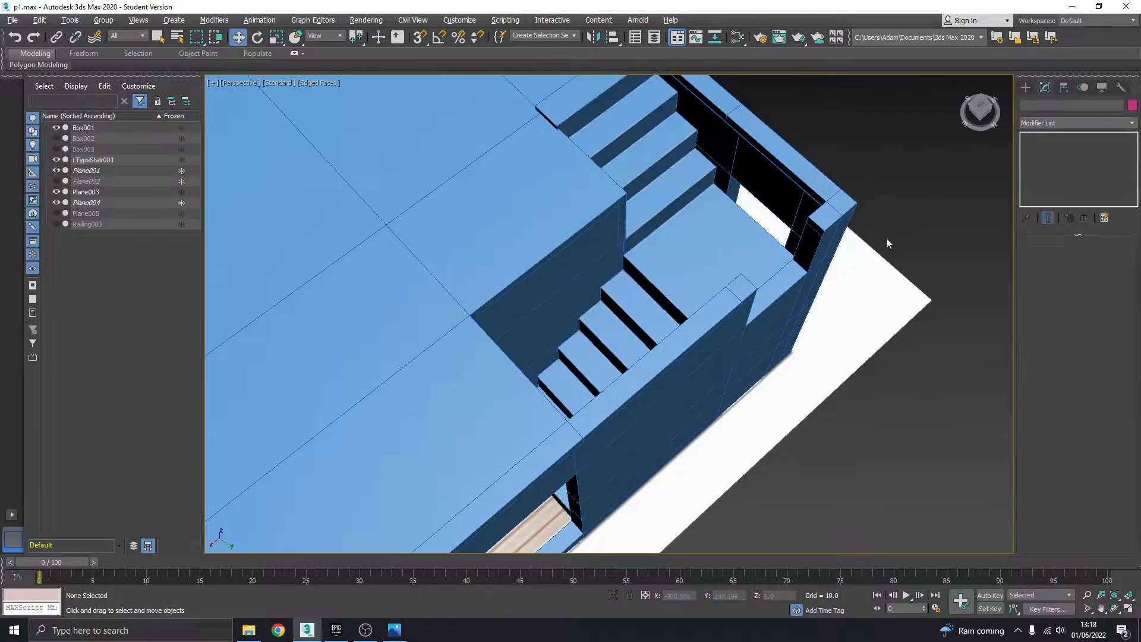
Step: Select the L-type stair through the side wall opening, try the Closed and Box types, and settle on Closed
middle_click_drag(885, 238, 576, 257, "alt")
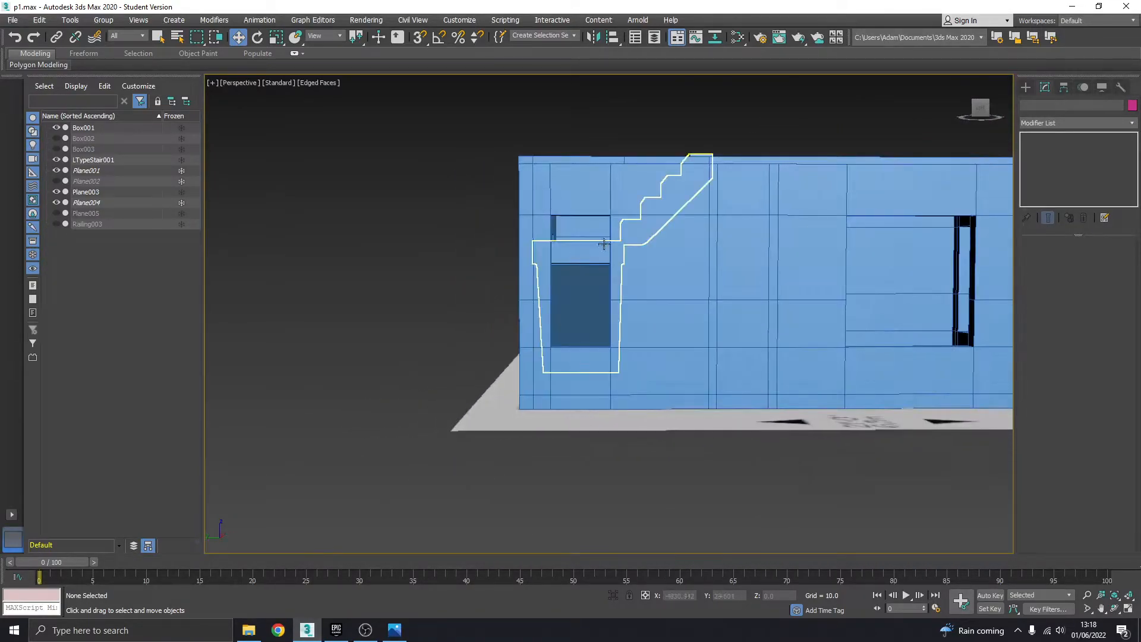
scroll(662, 275, "down", 2)
middle_click_drag(601, 276, 609, 374, "alt")
scroll(561, 271, "up", 5)
scroll(687, 279, "down", 4)
scroll(639, 402, "up", 2)
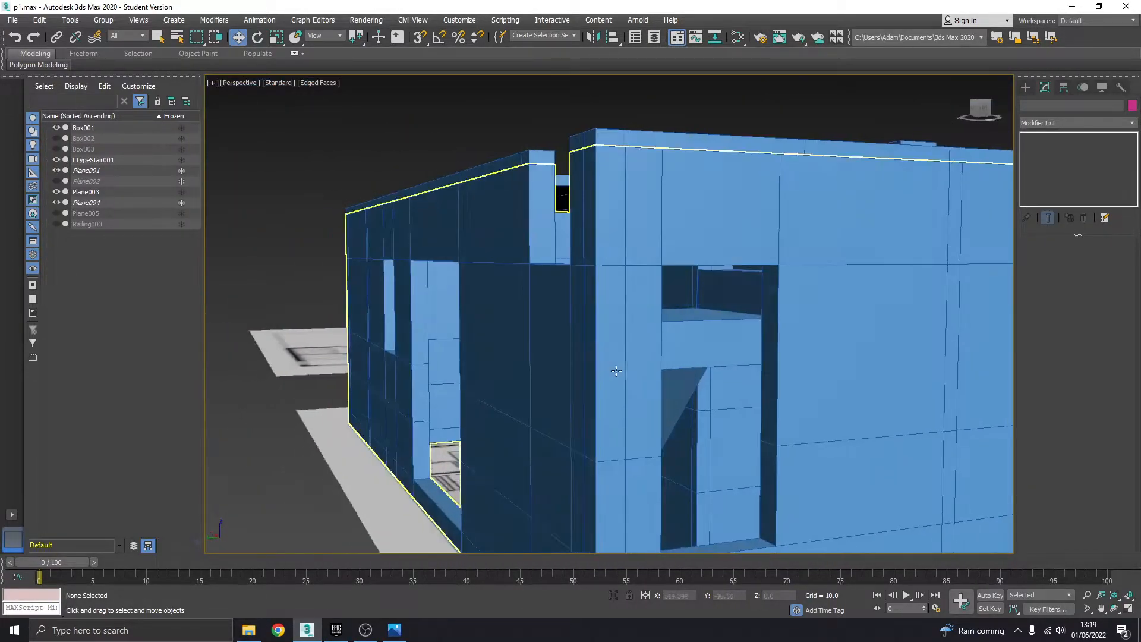
middle_click_drag(743, 392, 714, 306)
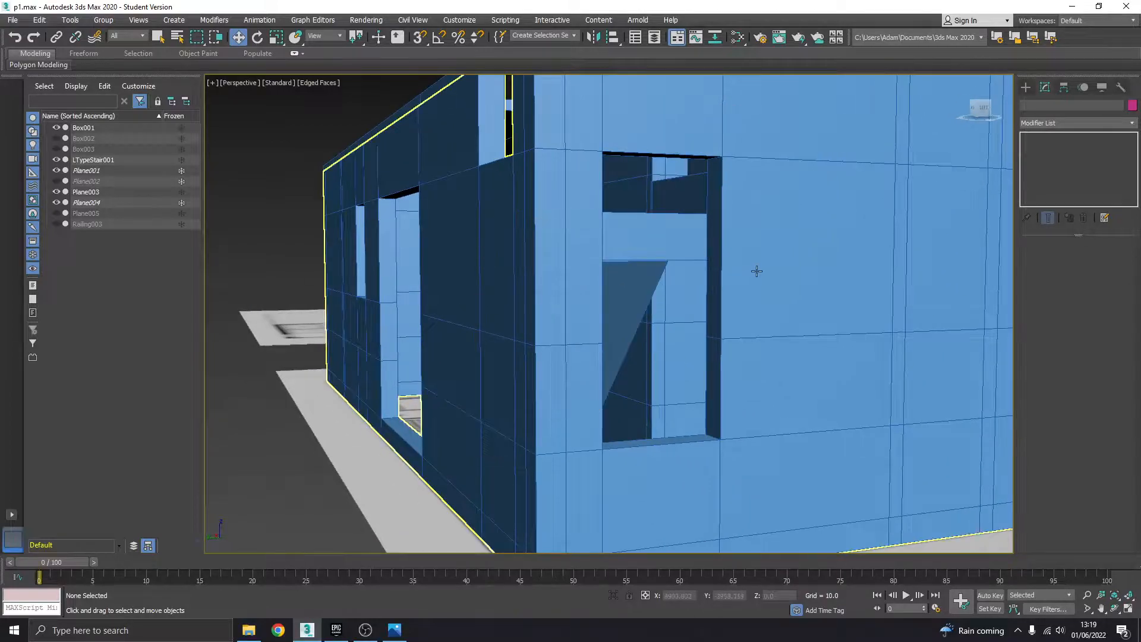
left_click(644, 242)
middle_click_drag(651, 247, 635, 265, "alt")
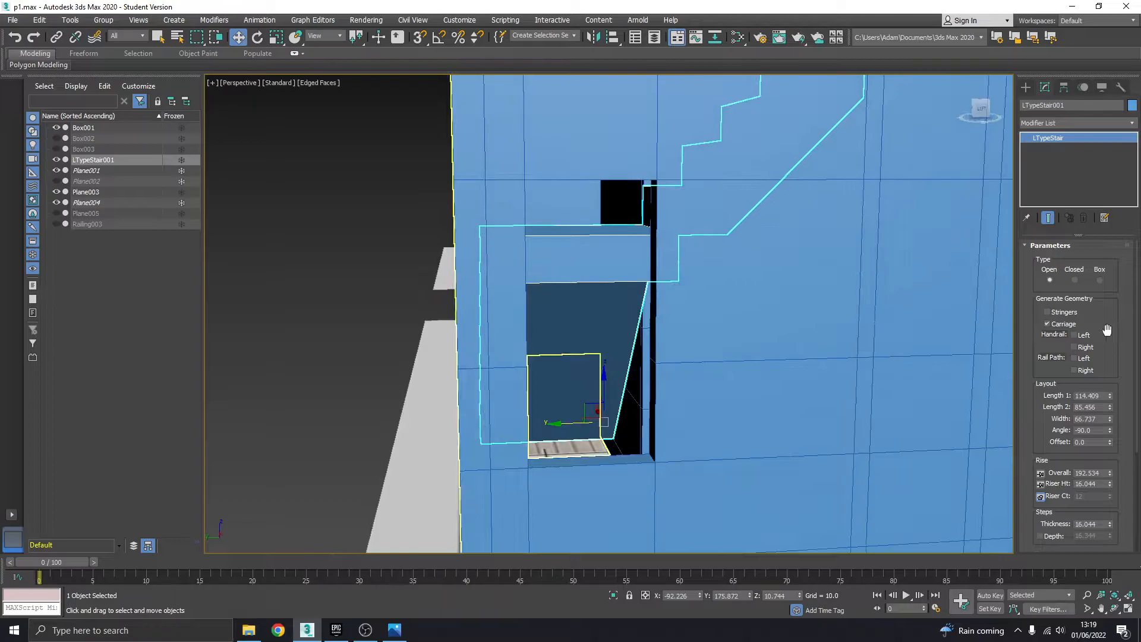
left_click(1075, 279)
mouse_move(677, 326)
middle_mouse_down("alt")
mouse_move(675, 306)
mouse_move(706, 402)
mouse_move(778, 351)
mouse_move(670, 307)
middle_mouse_up("alt")
left_click(1099, 280)
middle_click_drag(759, 308, 802, 333, "alt")
left_click(1076, 279)
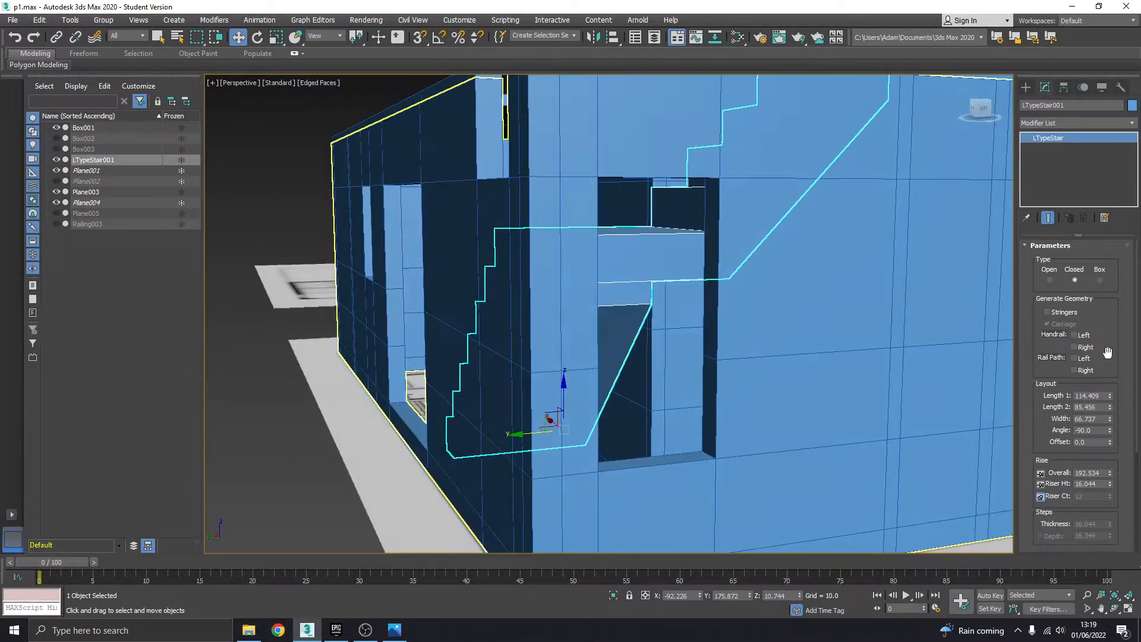
Step: Try raising the stair's Overall rise to about 263.8 and undo the change
left_click_drag(1034, 442, 1031, 365)
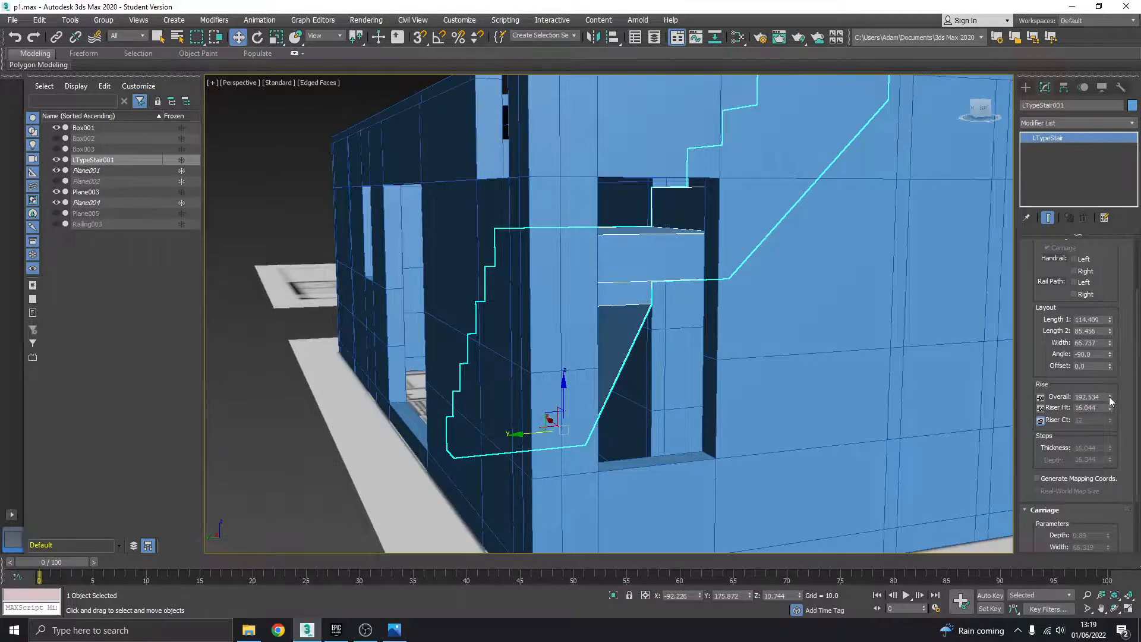
left_click_drag(1111, 400, 1111, 375)
middle_click_drag(964, 357, 799, 347, "alt")
middle_click_drag(799, 347, 795, 448)
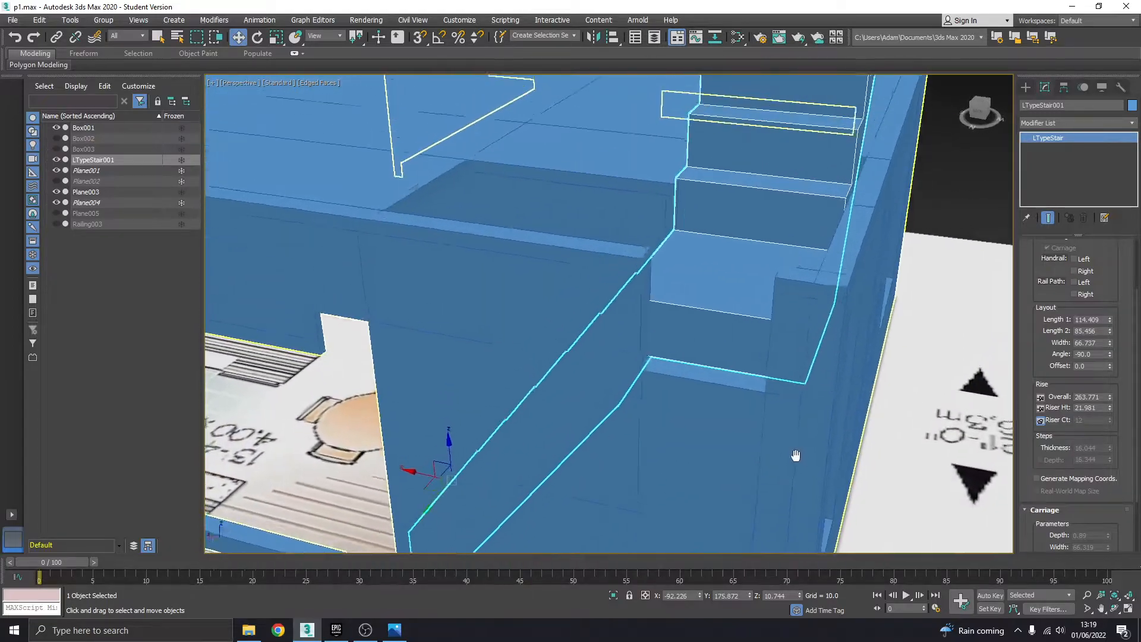
scroll(793, 446, "down", 5)
middle_click_drag(772, 394, 811, 382, "alt")
key("ctrl+z")
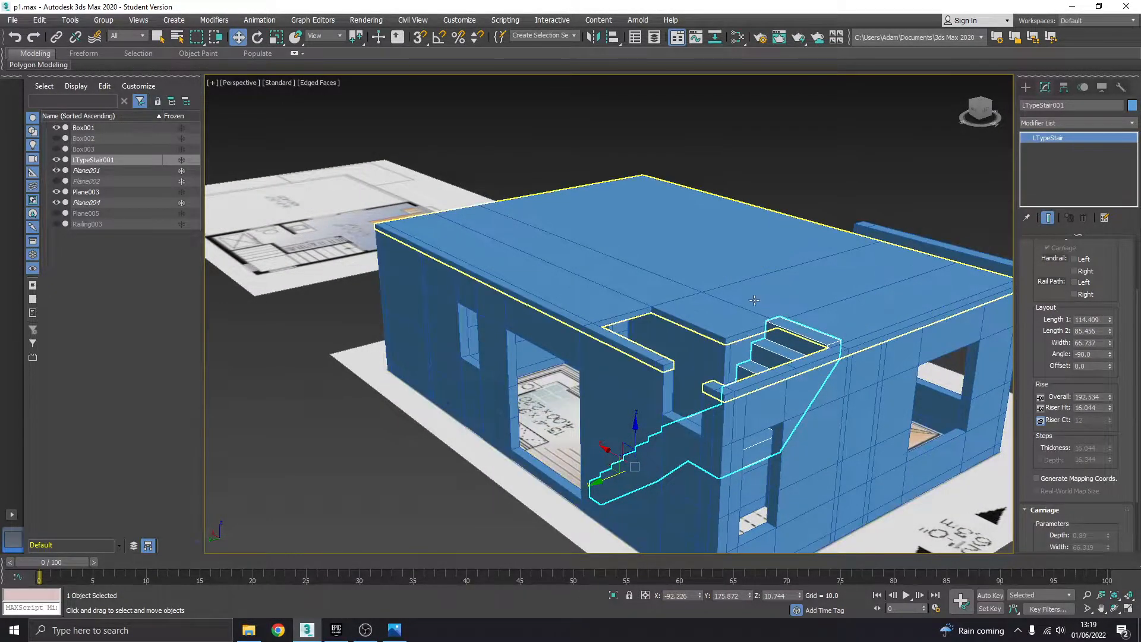
Step: Deselect the stair and unhide Railing003, Plane005, Plane002, Box003 and Box002
left_click(855, 184)
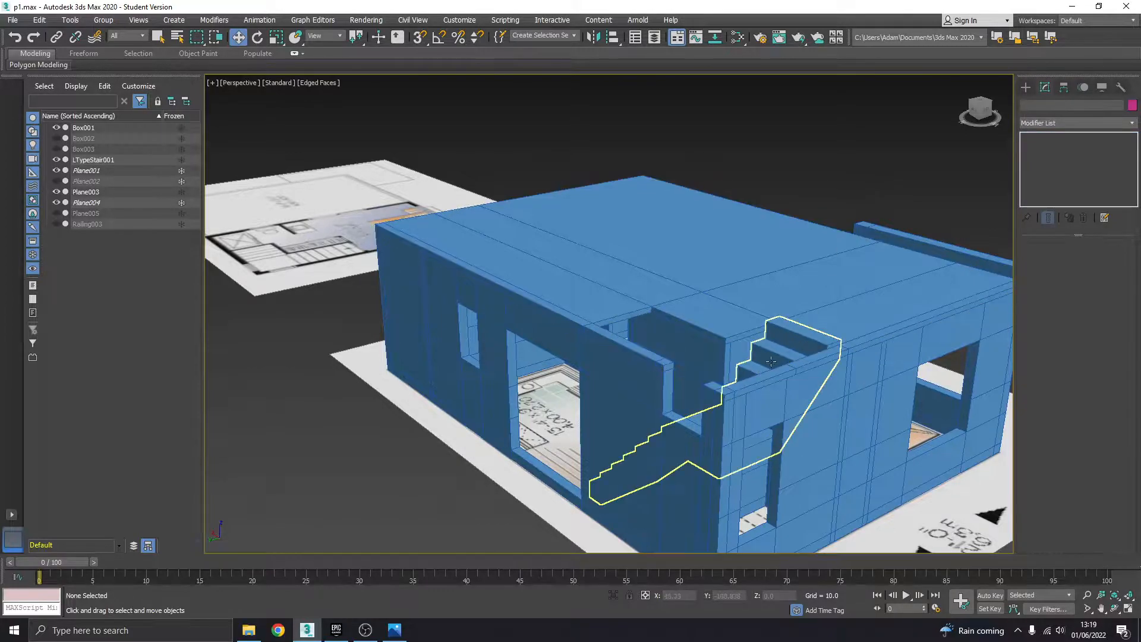
middle_click_drag(854, 184, 811, 297, "alt")
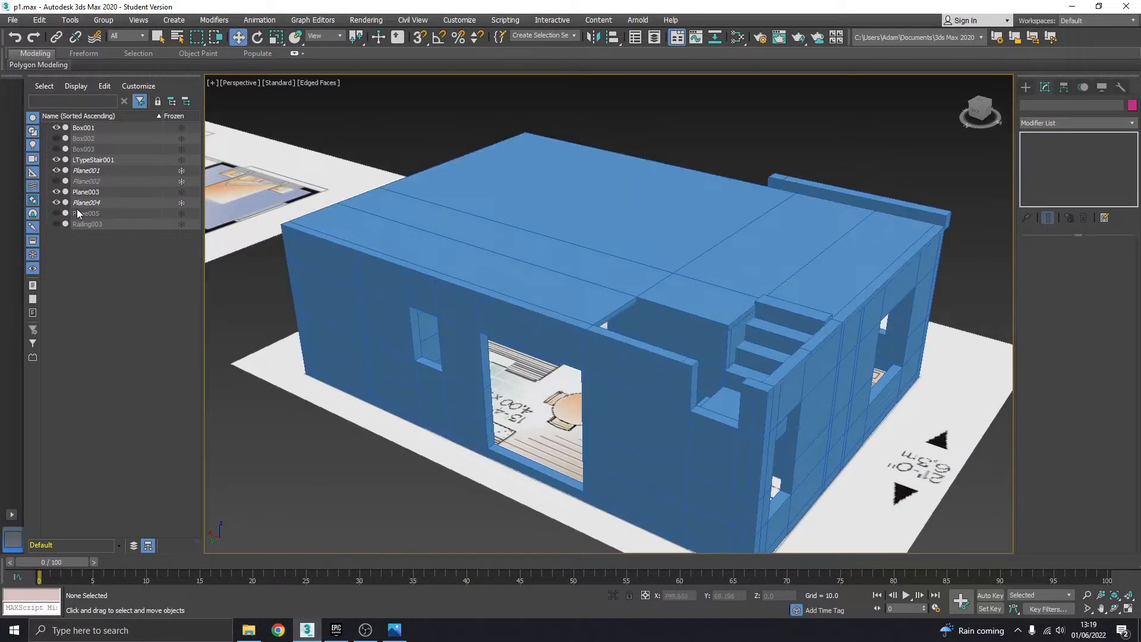
left_click(56, 224)
left_click(57, 213)
left_click(57, 180)
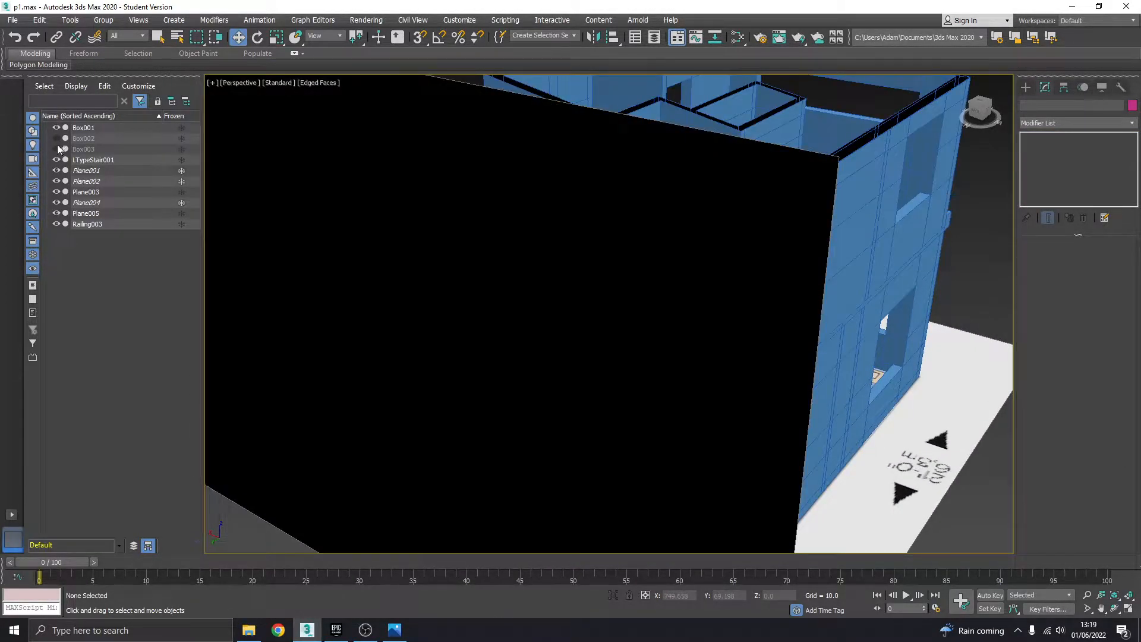
left_click(57, 148)
left_click(57, 138)
Step: Toggle Plane004's visibility off and back on, and hide Plane002
middle_click_drag(283, 177, 363, 141, "alt")
scroll(591, 283, "down", 3)
middle_click_drag(590, 283, 819, 214)
scroll(820, 214, "down", 5)
middle_click_drag(611, 305, 578, 201, "alt")
left_click(56, 202)
left_click(57, 202)
left_click(56, 180)
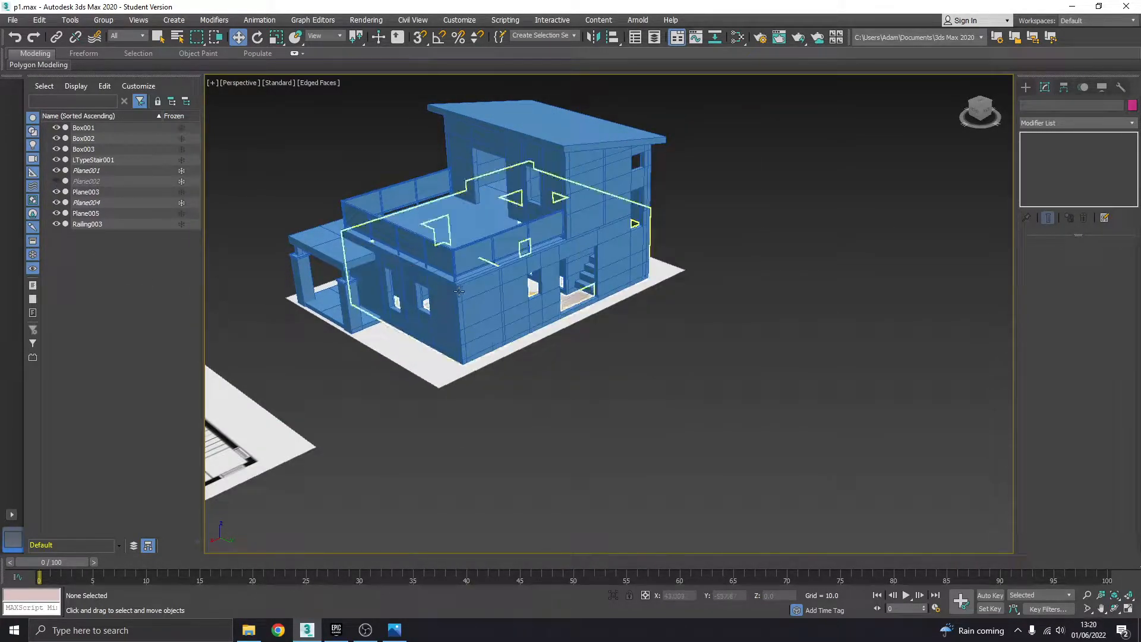
Step: Examine the complete house model from several sides, including the balcony, porch and front window openings
middle_click_drag(458, 291, 475, 229, "alt")
scroll(570, 244, "up", 5)
middle_click_drag(570, 244, 683, 304)
scroll(671, 303, "down", 8)
scroll(722, 289, "up", 5)
middle_click_drag(722, 290, 644, 237, "alt")
scroll(648, 243, "down", 5)
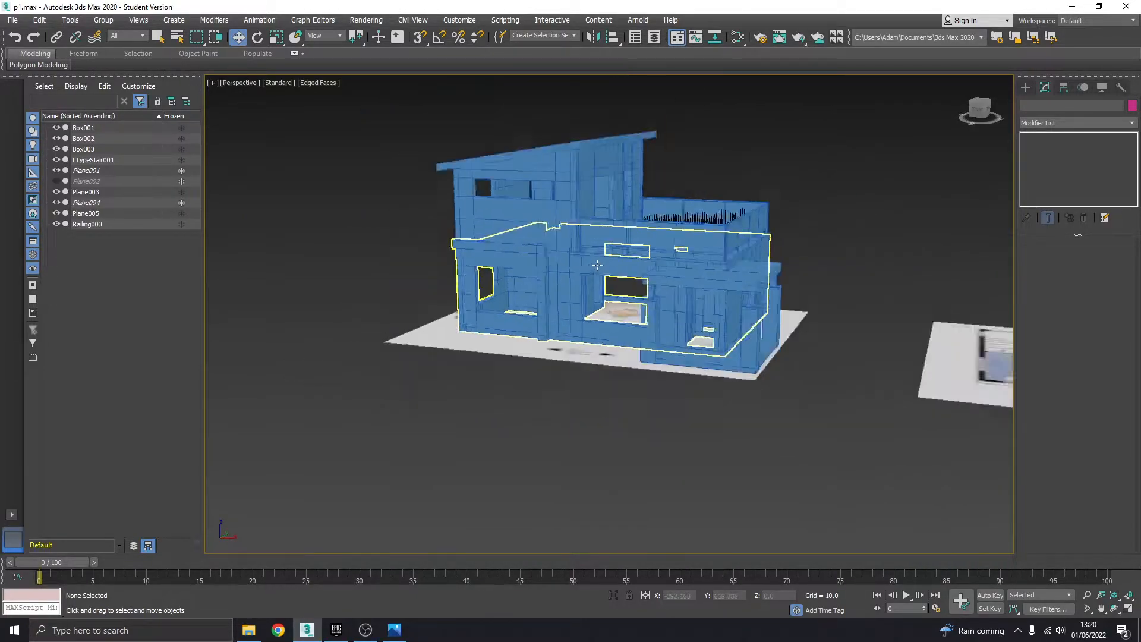
mouse_move(641, 257)
middle_mouse_down("alt")
mouse_move(653, 294)
mouse_move(646, 315)
mouse_move(633, 266)
middle_mouse_up("alt")
scroll(646, 315, "up", 8)
Step: Browse the Windows object types and switch the geometry creation category to Doors
left_click(1026, 87)
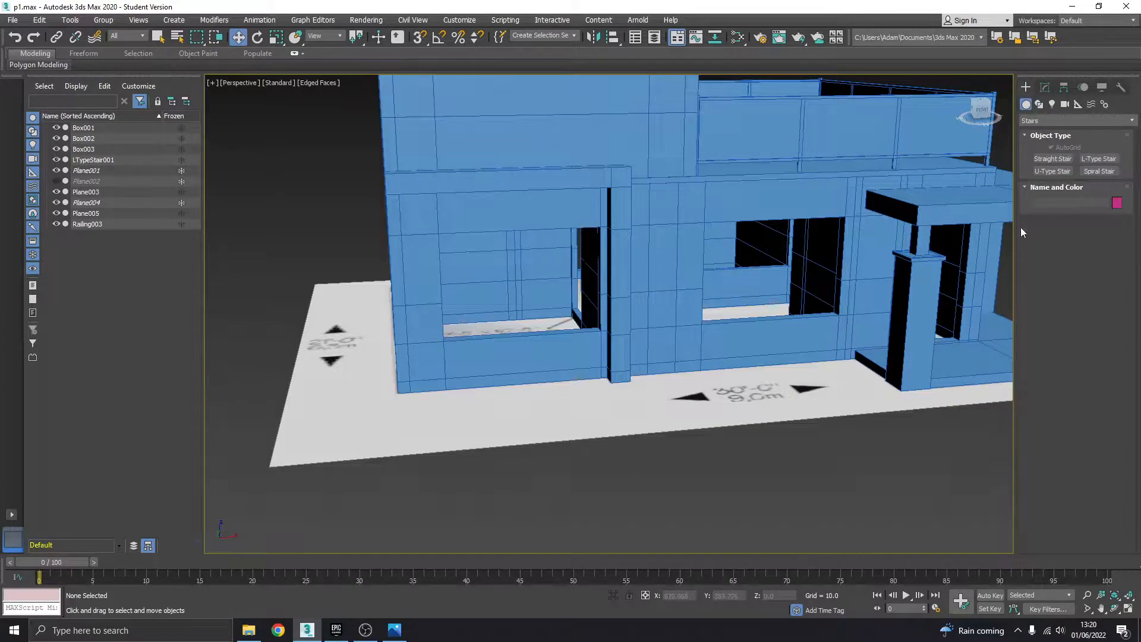
left_click(1037, 121)
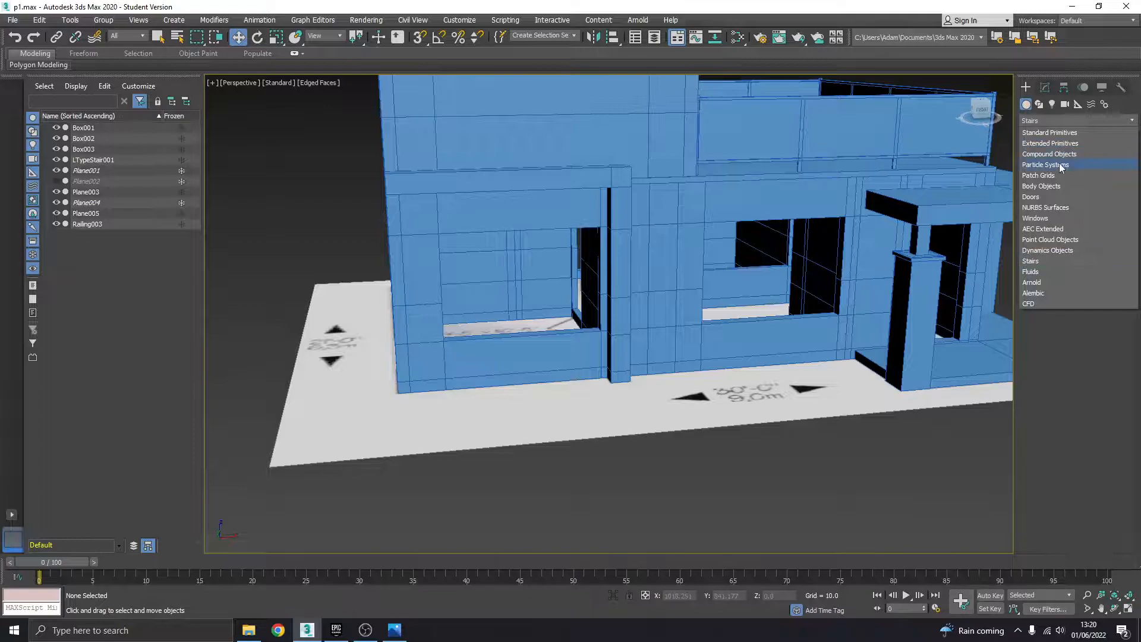
left_click(1065, 216)
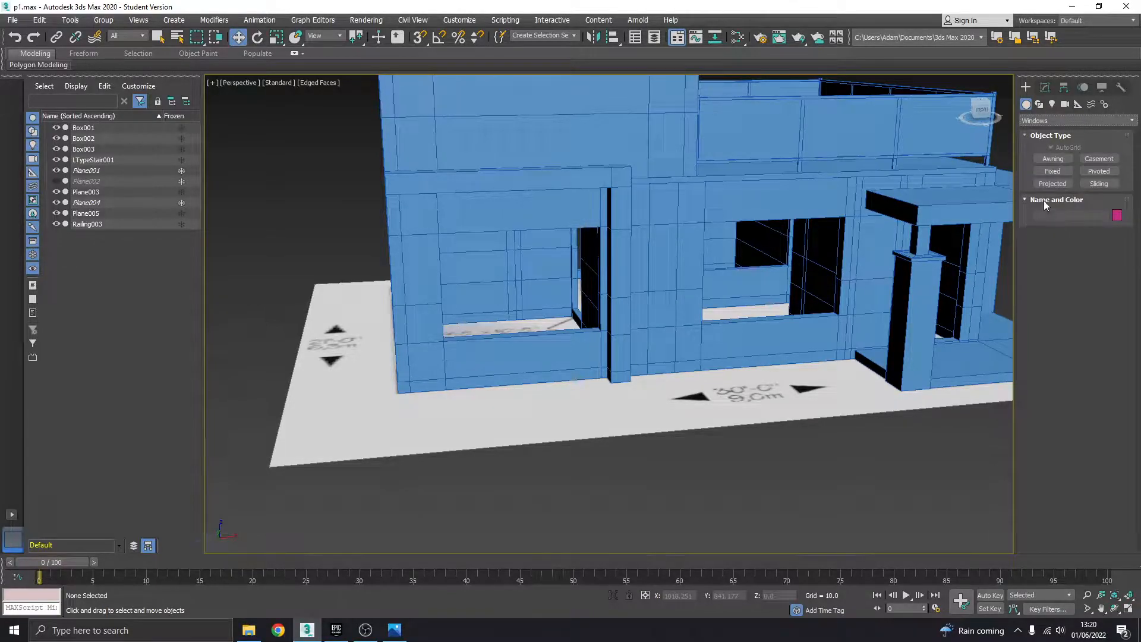
left_click(1047, 122)
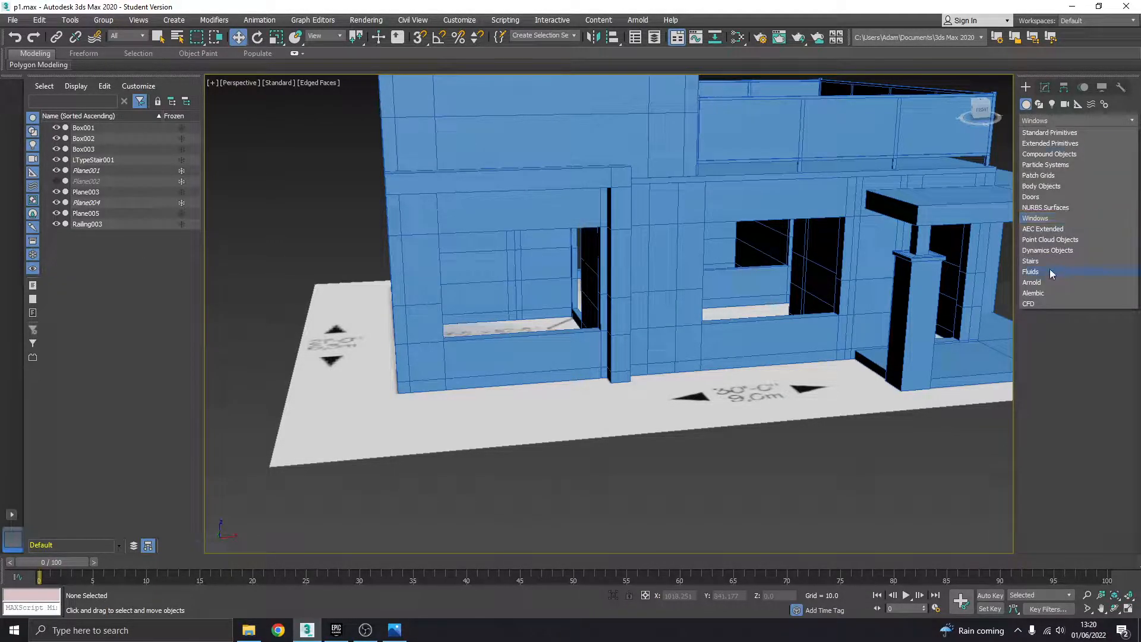
left_click(1045, 197)
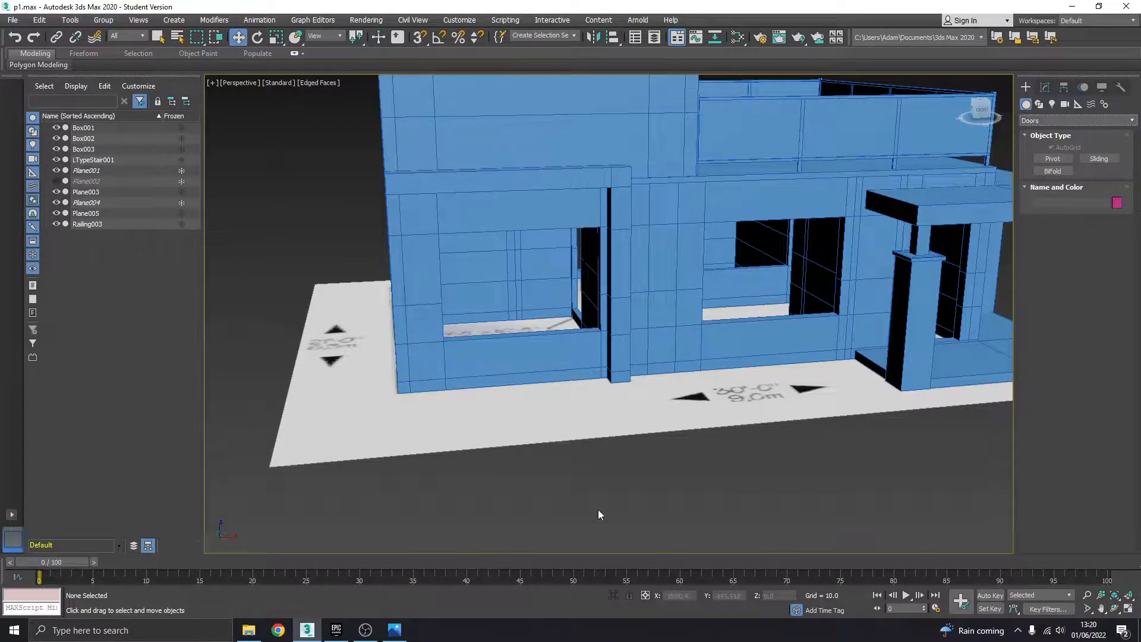
Step: Check the front door in the reference photo in Photos, return to 3ds Max and examine the porch doorway
left_click(387, 638)
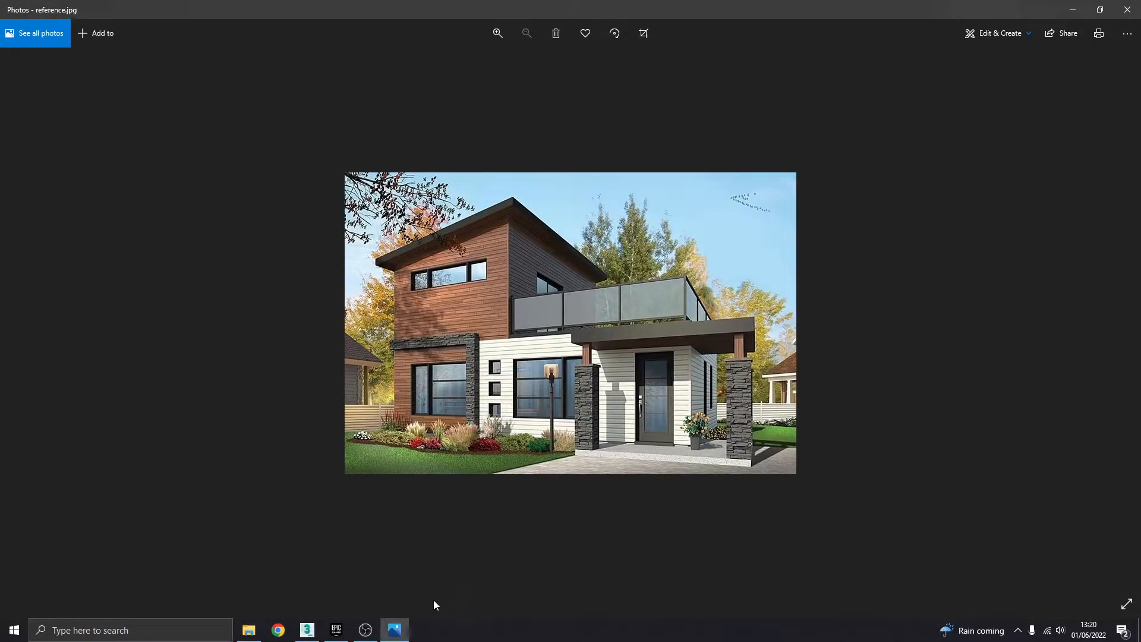
mouse_move(397, 634)
left_click(400, 633)
middle_click_drag(862, 333, 722, 331, "alt")
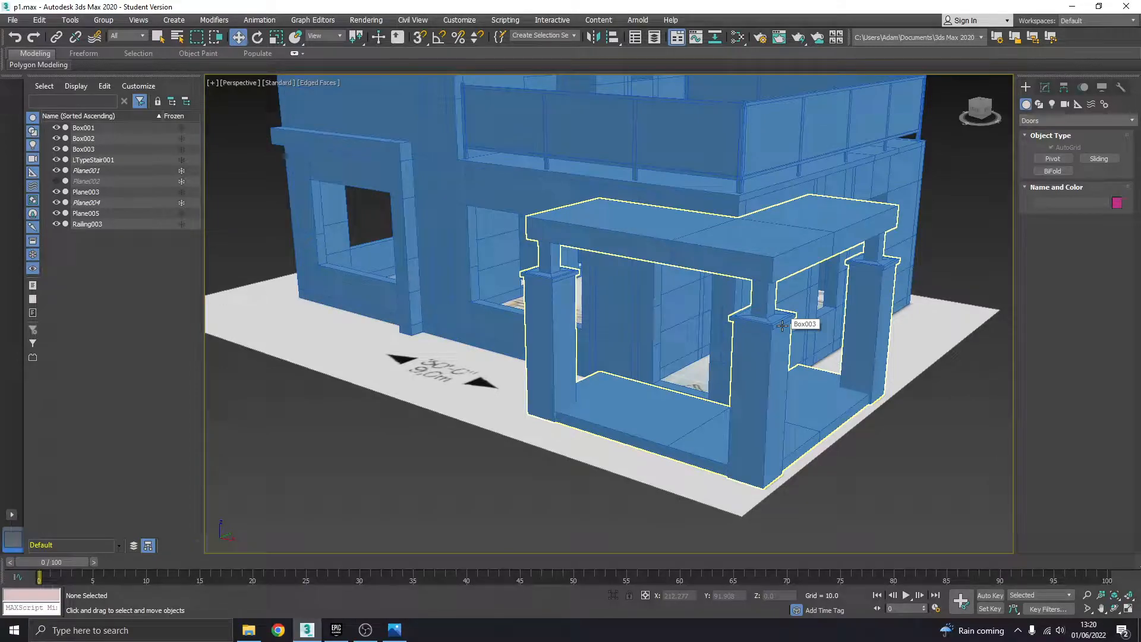
mouse_move(606, 288)
middle_mouse_down()
mouse_move(631, 420)
mouse_move(621, 282)
middle_mouse_up()
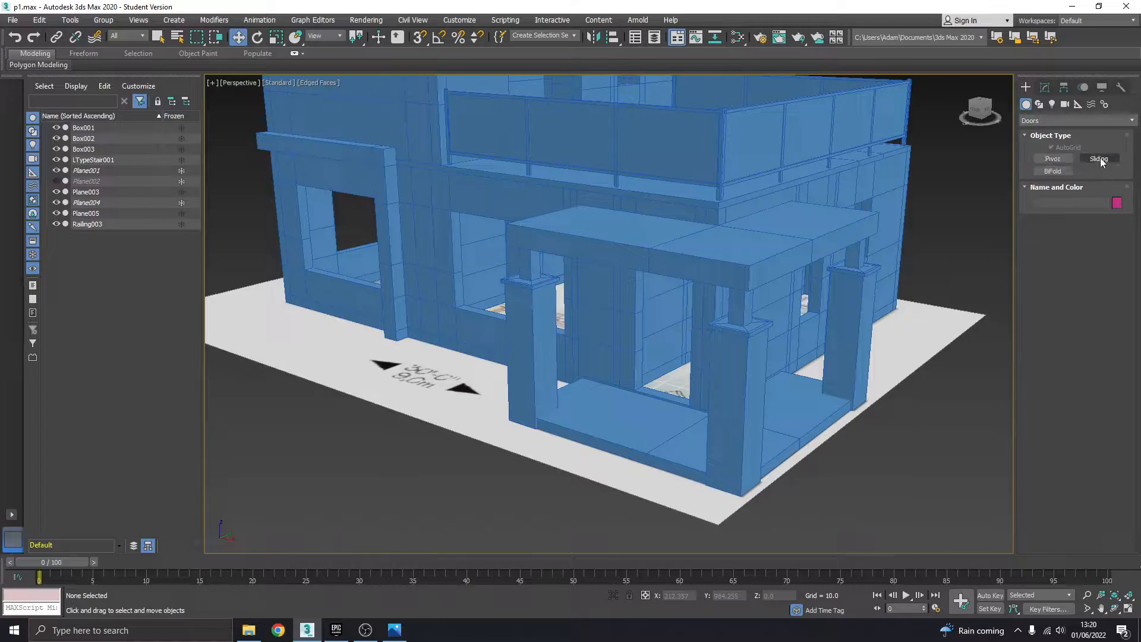
scroll(628, 297, "down", 3)
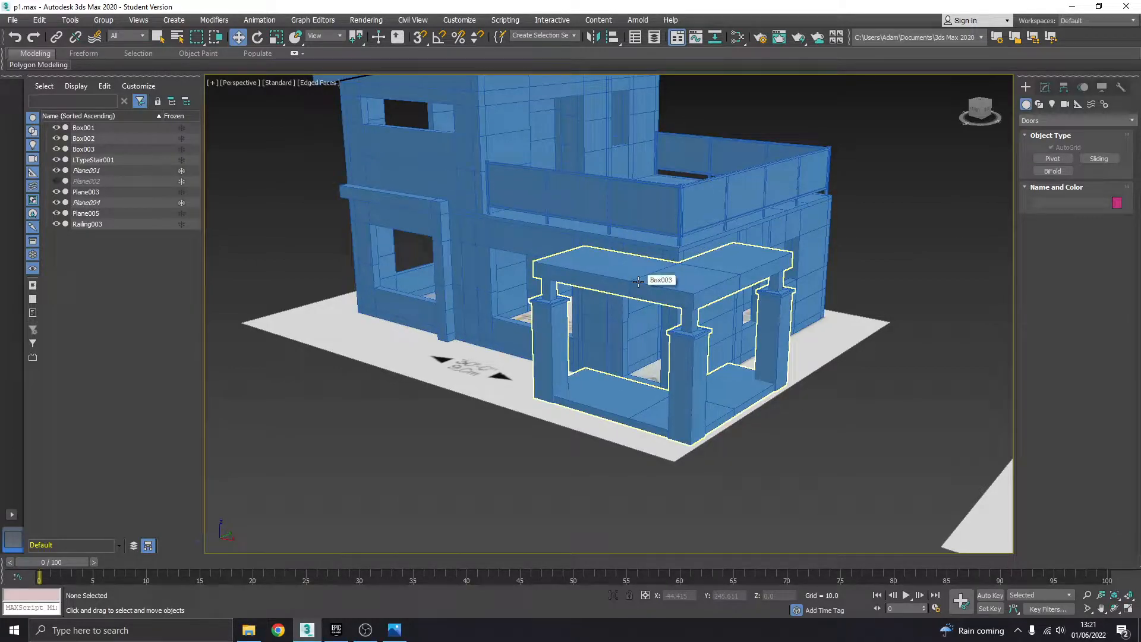
Step: Create a Pivot door in front of the house, about 132 wide, 10.4 deep and 265 high
left_click(1051, 163)
middle_click_drag(577, 350, 616, 280, "alt")
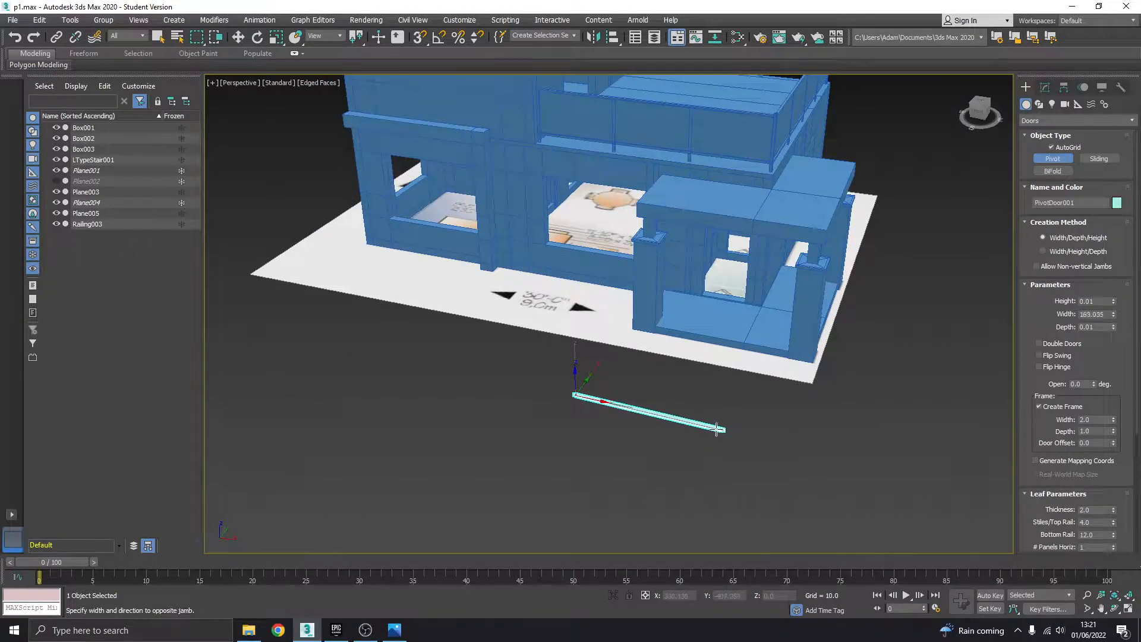
left_click_drag(693, 420, 693, 419)
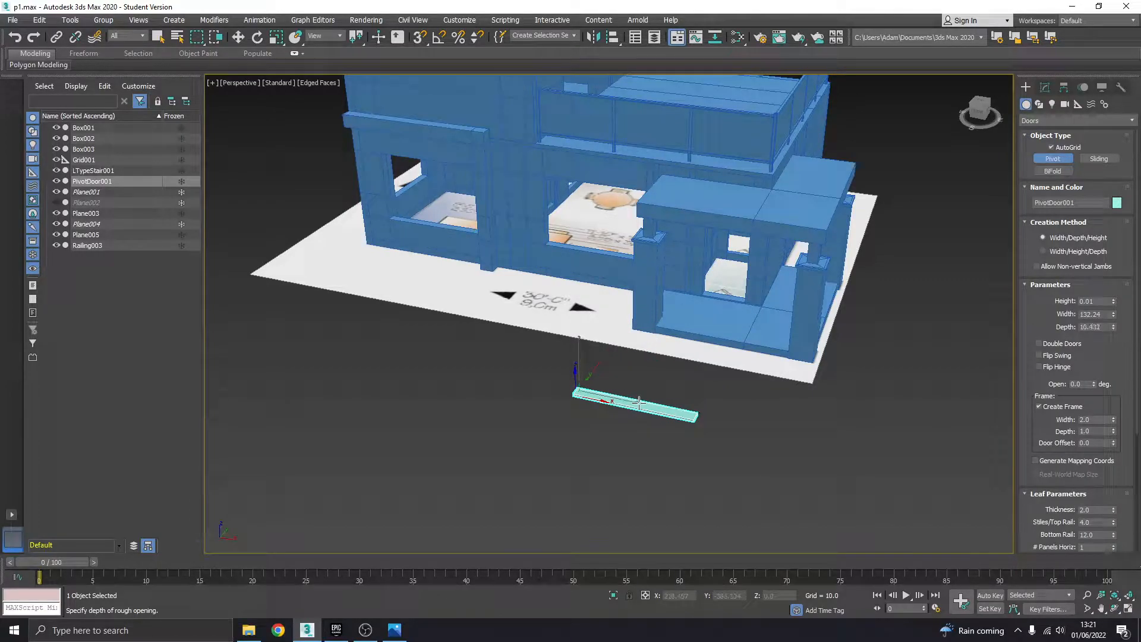
left_click(639, 403)
left_click(618, 342)
middle_click_drag(618, 341, 673, 385, "alt")
key("w")
Step: Try the door's Double Doors, Flip Swing and Open angle settings, checking the reference photo, and revert them all
left_click(1043, 89)
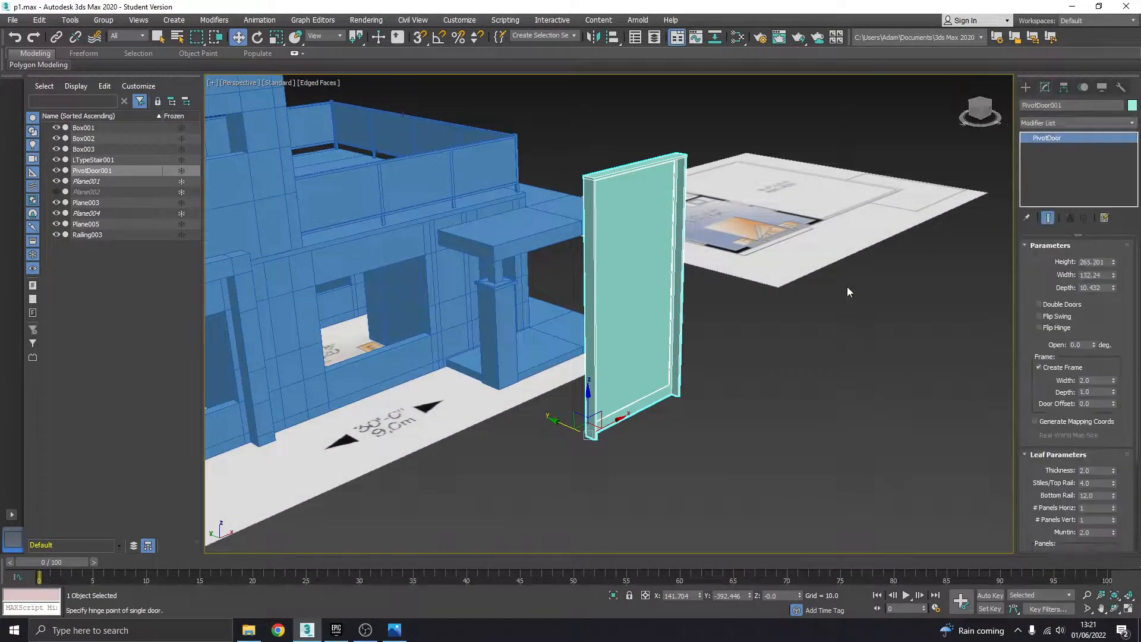
scroll(714, 304, "up", 4)
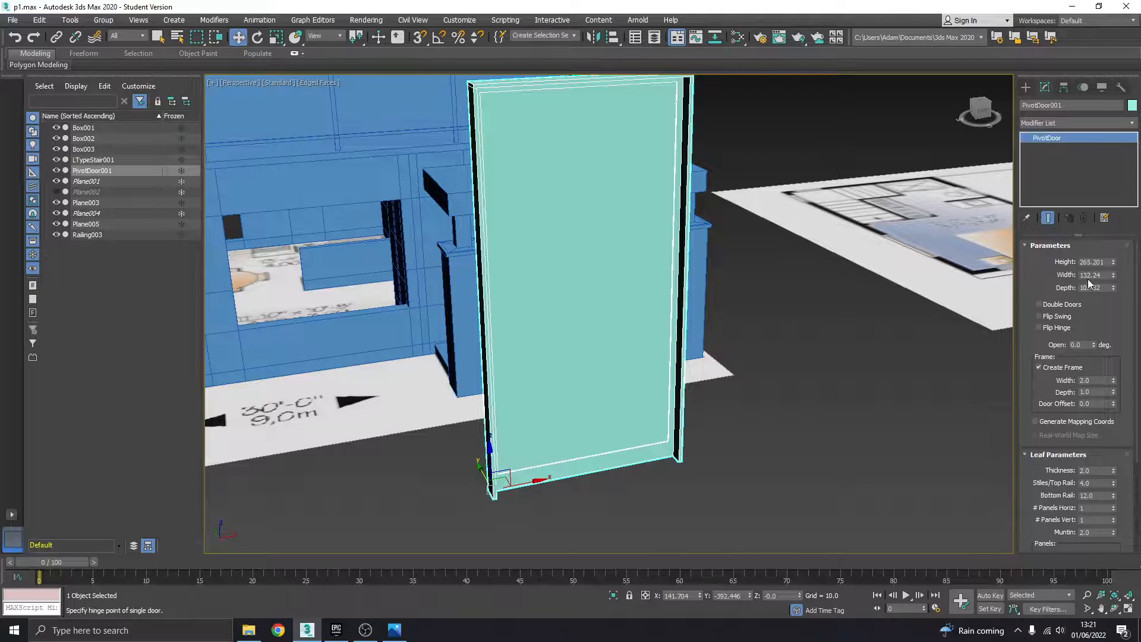
left_click(1056, 306)
left_click(1055, 306)
left_click(395, 631)
left_click(395, 634)
left_click(1058, 316)
left_click(1060, 319)
left_click_drag(1094, 346, 1094, 315)
middle_click_drag(686, 368, 711, 355, "alt")
key("ctrl+z")
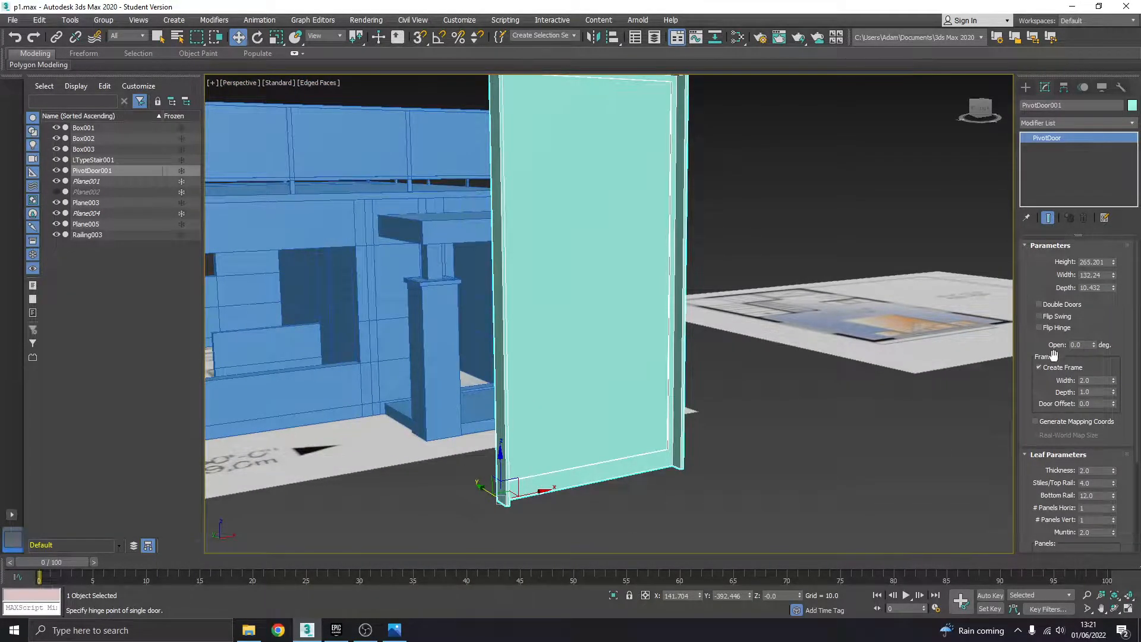
Step: Set the door frame's Width to 9.2
left_click_drag(1078, 337, 1108, 266)
left_click_drag(1111, 321, 1111, 291)
middle_click_drag(547, 408, 451, 416, "alt")
scroll(450, 416, "down", 5)
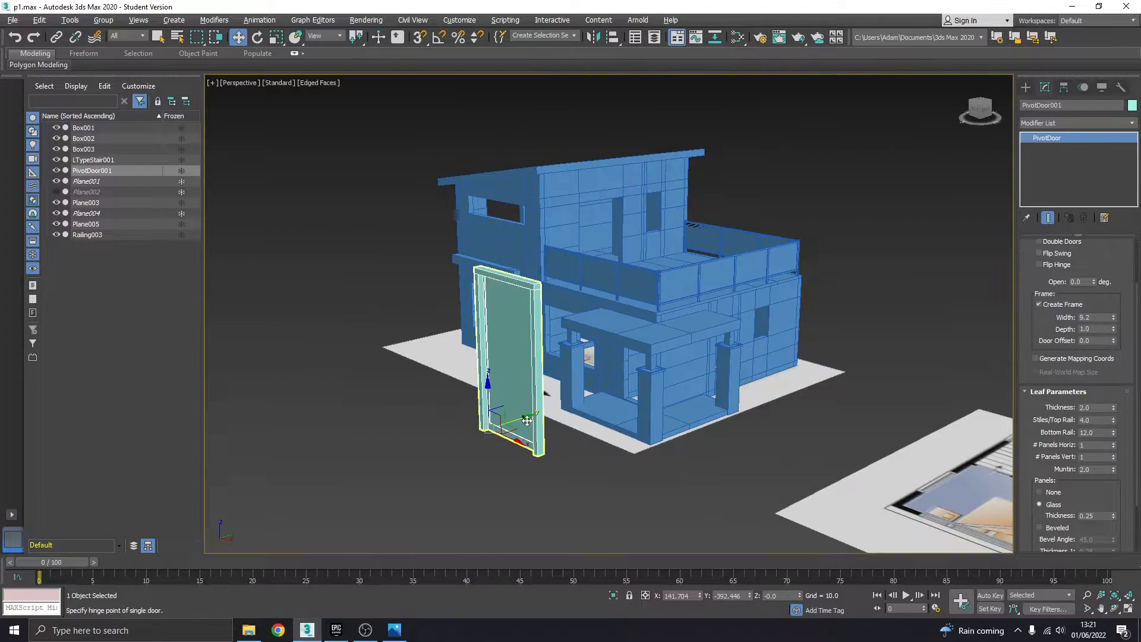
Step: Move the door along Y to about -132.4 at the porch wall and reduce its Height to about 127.3
middle_click_drag(550, 415, 505, 431, "alt")
left_click_drag(533, 411, 678, 380)
scroll(704, 383, "up", 4)
middle_click_drag(704, 384, 799, 327, "alt")
scroll(1106, 288, "up", 3)
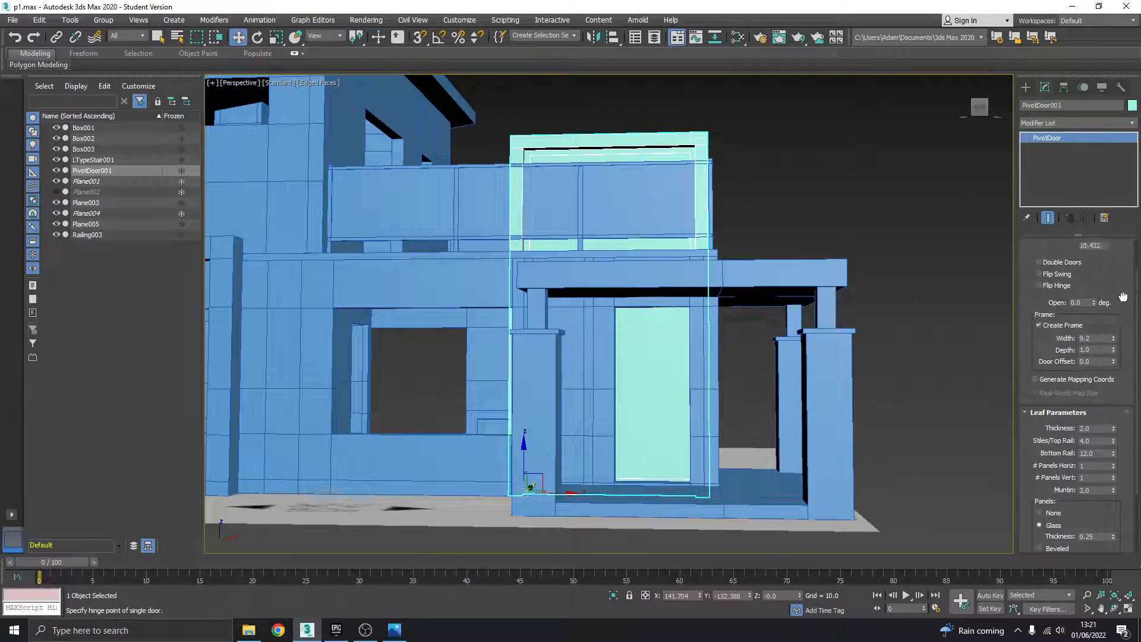
left_click_drag(1113, 264, 1108, 292)
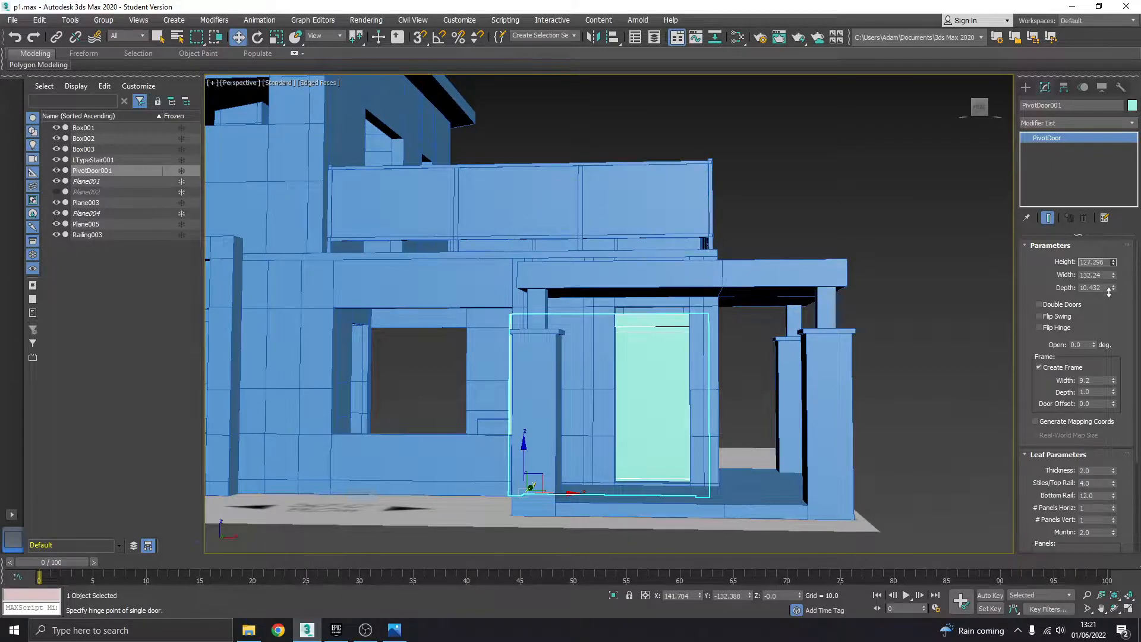
Step: Raise the door to about Z 9.27 so its base meets the bottom of the porch doorway
scroll(749, 340, "up", 8)
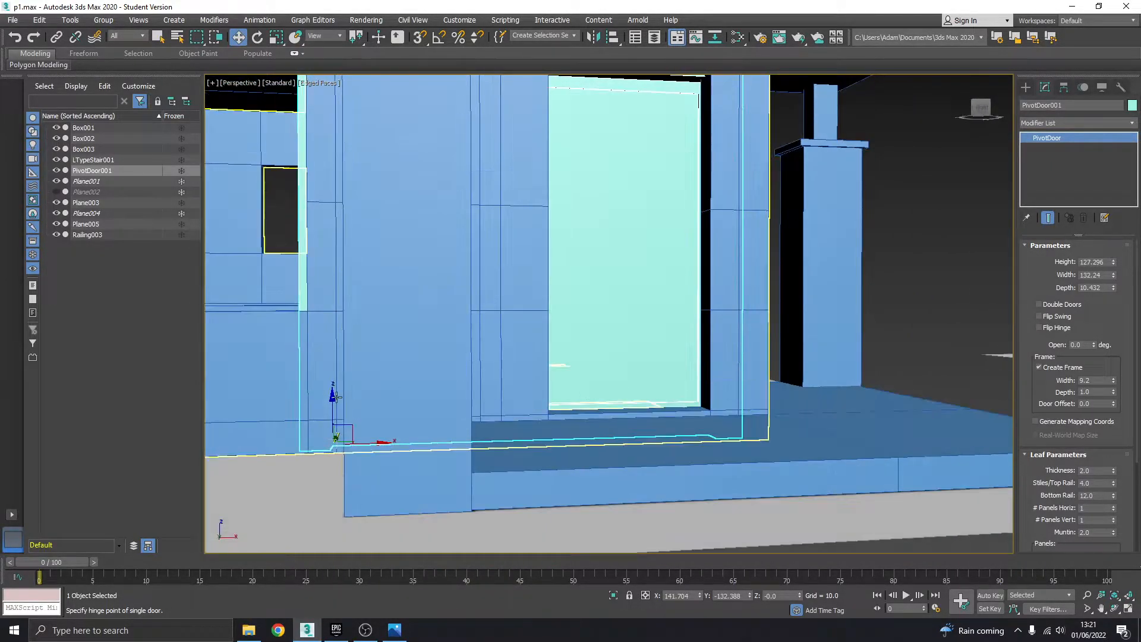
left_click_drag(335, 396, 336, 364)
scroll(455, 389, "up", 2)
middle_click_drag(455, 389, 400, 402, "alt")
left_click_drag(385, 363, 387, 365)
scroll(388, 364, "down", 10)
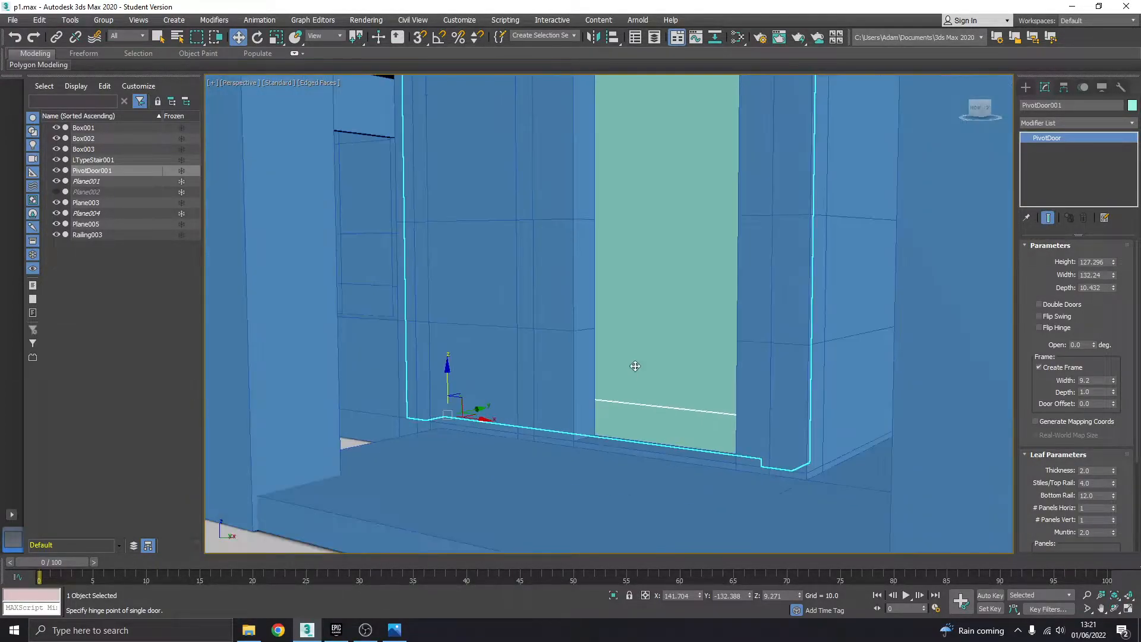
Step: Reduce the door's Height to about 123.5 to fit the top of the doorway
middle_click_drag(635, 402, 639, 364, "alt")
left_click_drag(1113, 265, 1113, 263)
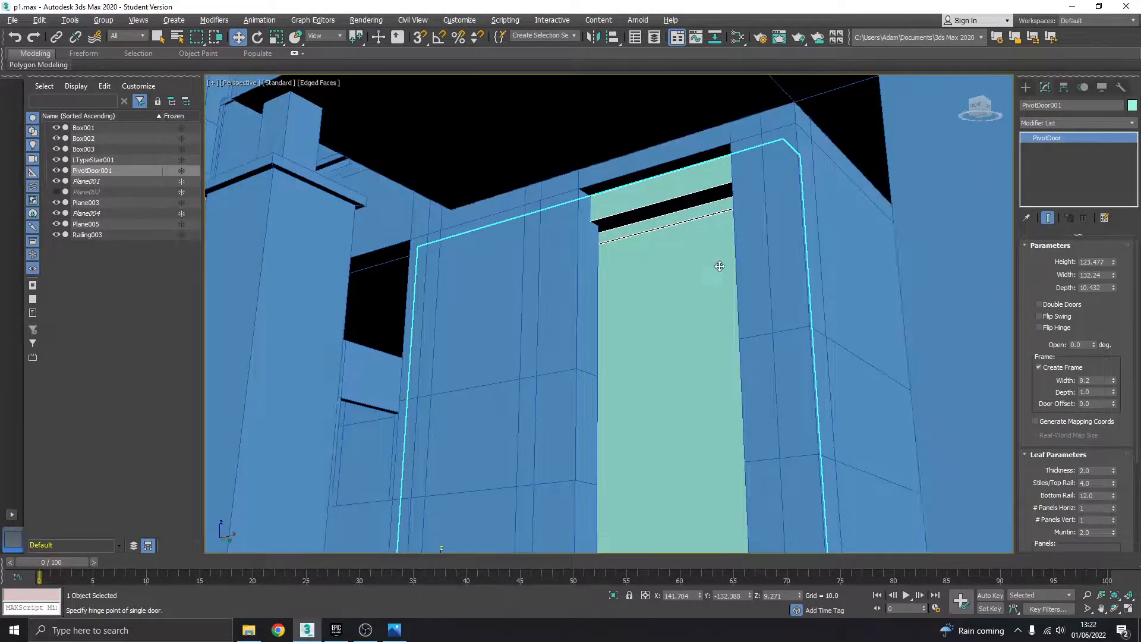
scroll(716, 249, "up", 5)
Step: Narrow the door's Width to about 37 and move it along X to about 219.2 into the porch doorway
middle_click_drag(743, 227, 668, 295, "alt")
scroll(710, 228, "down", 5)
left_click_drag(1111, 275, 1111, 300)
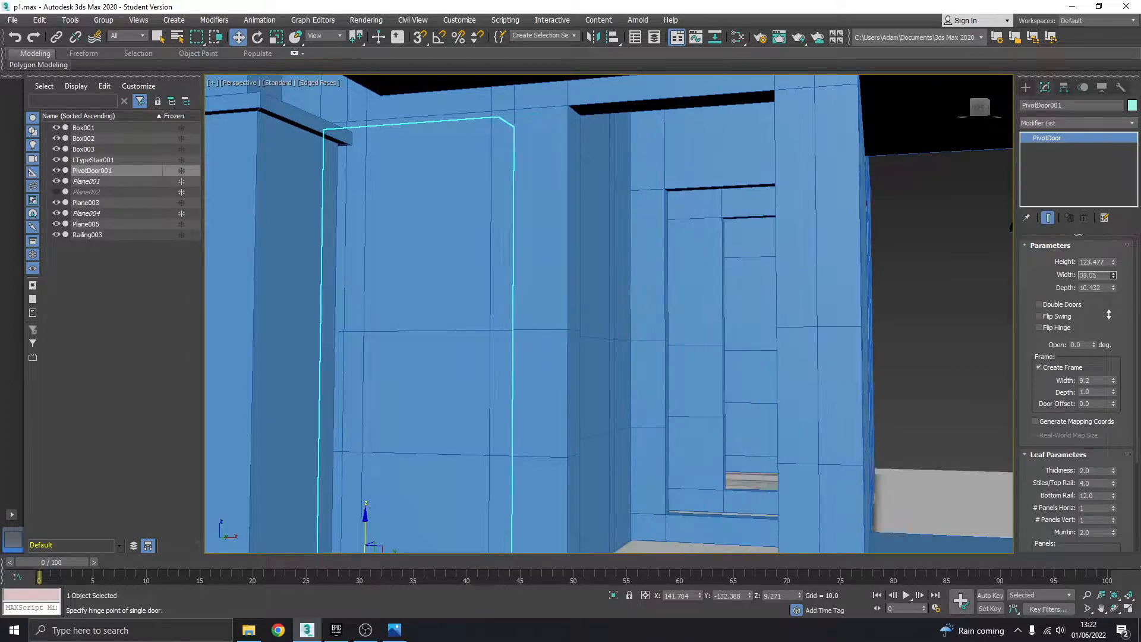
middle_click_drag(460, 392, 458, 334)
left_click_drag(416, 424, 658, 425)
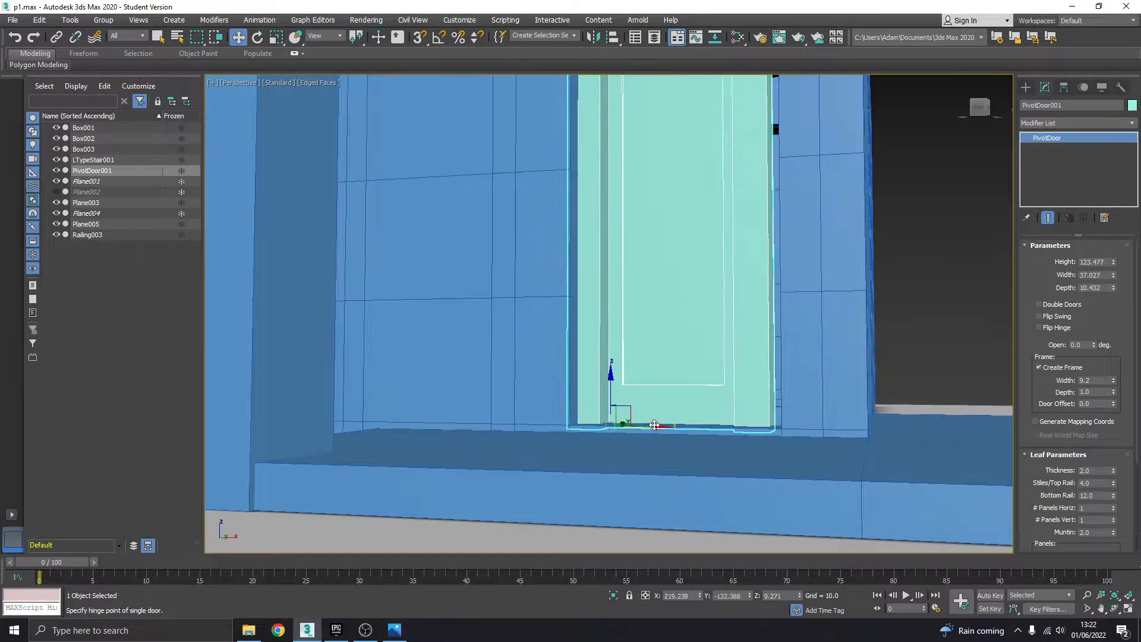
Step: Move the door along X to about 221.9 and set its Width to about 38.6
middle_click_drag(661, 386, 647, 413, "alt")
scroll(647, 413, "up", 3)
left_click_drag(646, 413, 656, 410)
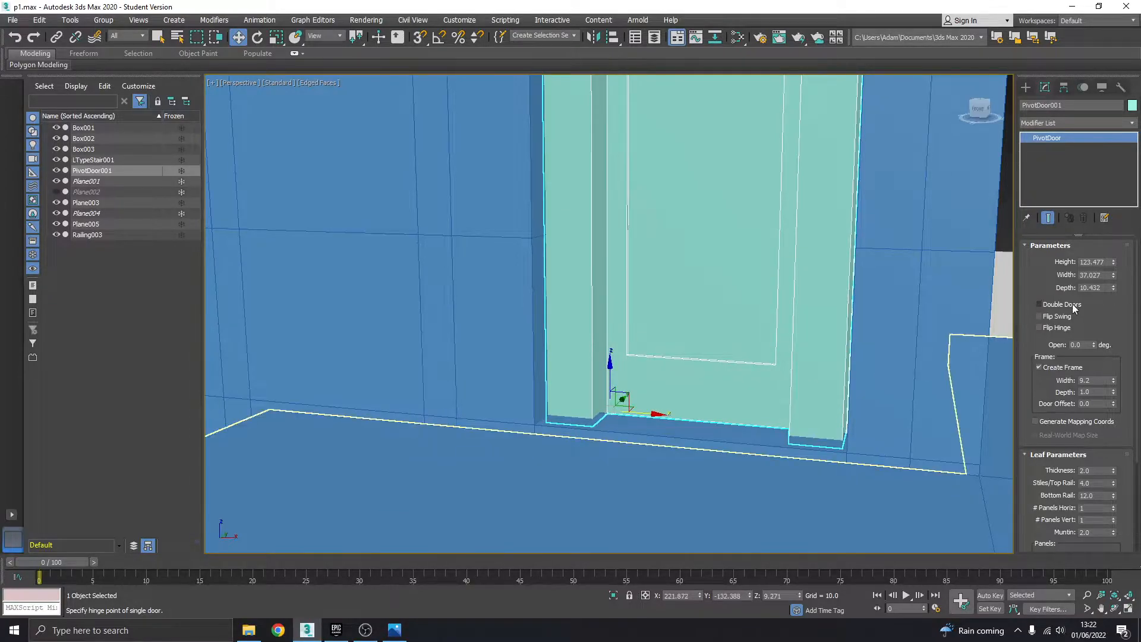
left_click_drag(1113, 277, 1112, 269)
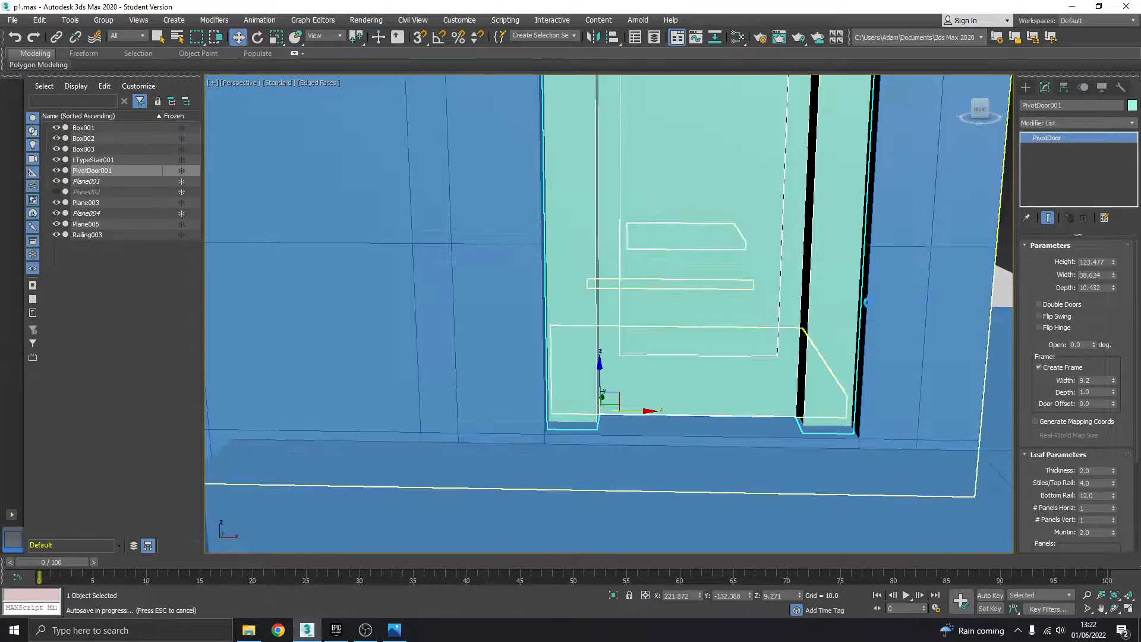
scroll(838, 369, "down", 5)
middle_click_drag(838, 369, 752, 353, "alt")
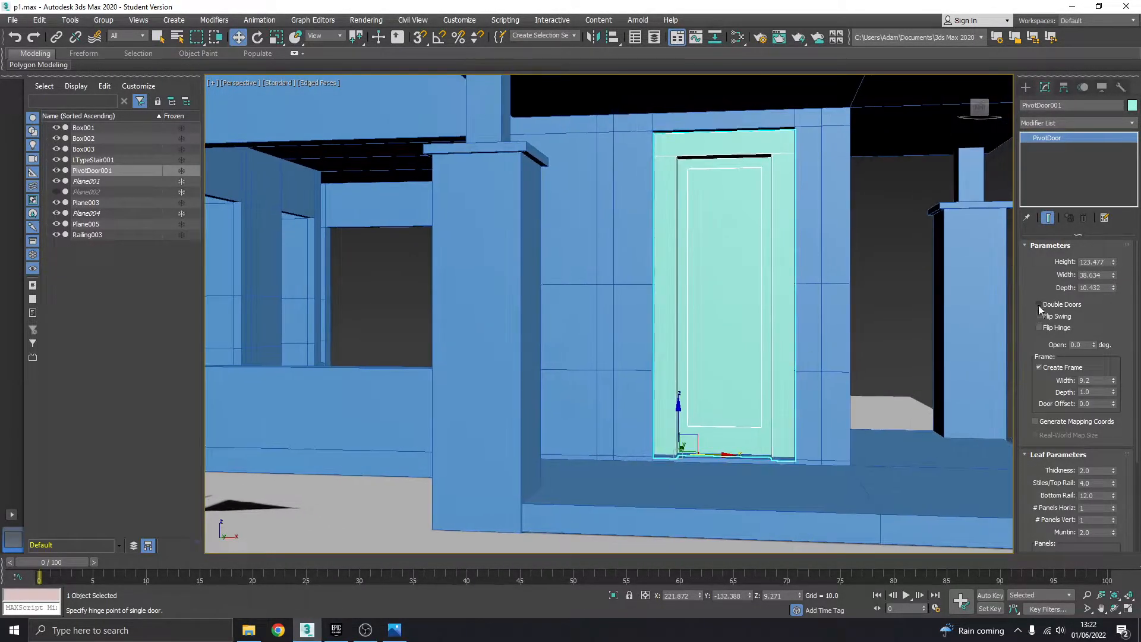
Step: Reduce the door frame's Width to about 2.48 and fit the door across the doorway at Width 52.4 and X 215.1
left_click_drag(1112, 382, 1118, 424)
scroll(737, 449, "up", 5)
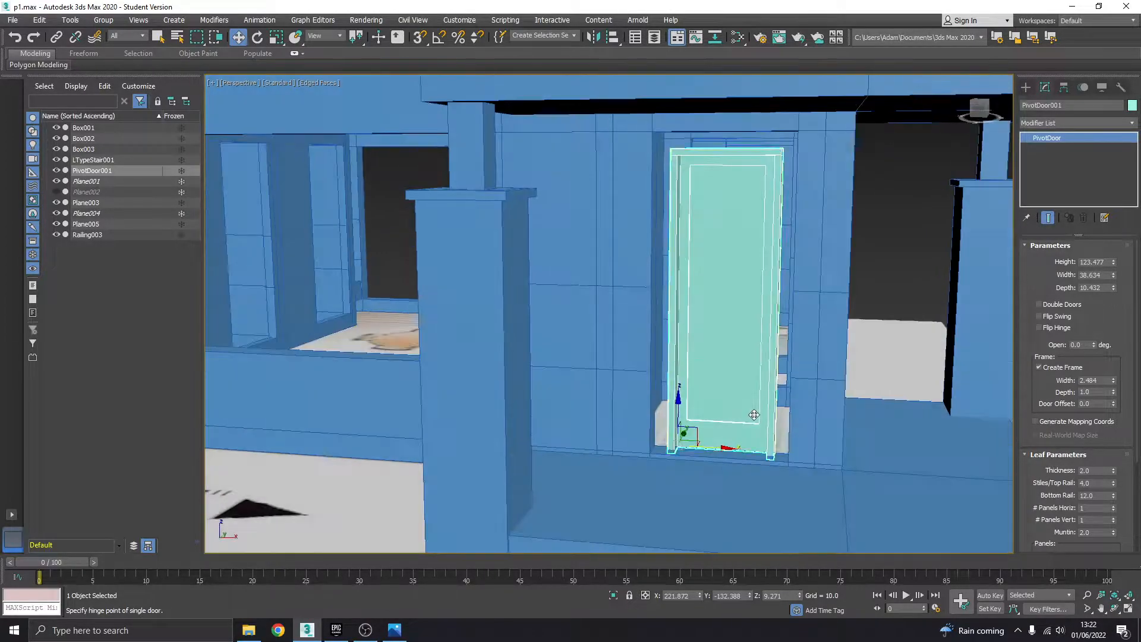
left_click_drag(1116, 281, 1116, 267)
left_click_drag(692, 459, 677, 448)
left_click_drag(1114, 277, 1114, 262)
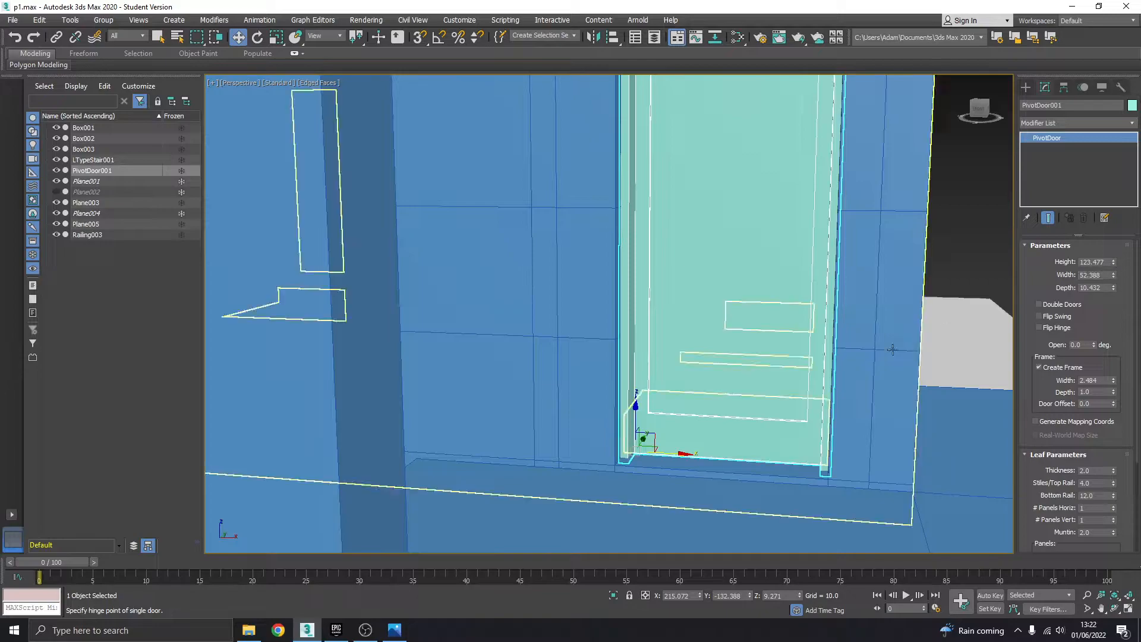
Step: Increase the door's Height to about 130.9 to fill the porch doorway
scroll(832, 342, "down", 3)
middle_click_drag(827, 318, 787, 292, "alt")
left_click(1112, 261)
left_click_drag(1113, 265, 1115, 268)
left_click(1113, 261)
middle_click_drag(803, 265, 779, 278, "alt")
scroll(793, 266, "down", 3)
Step: Check the front door in the reference photo and try the Double Doors option on the pivot door
left_click(400, 631)
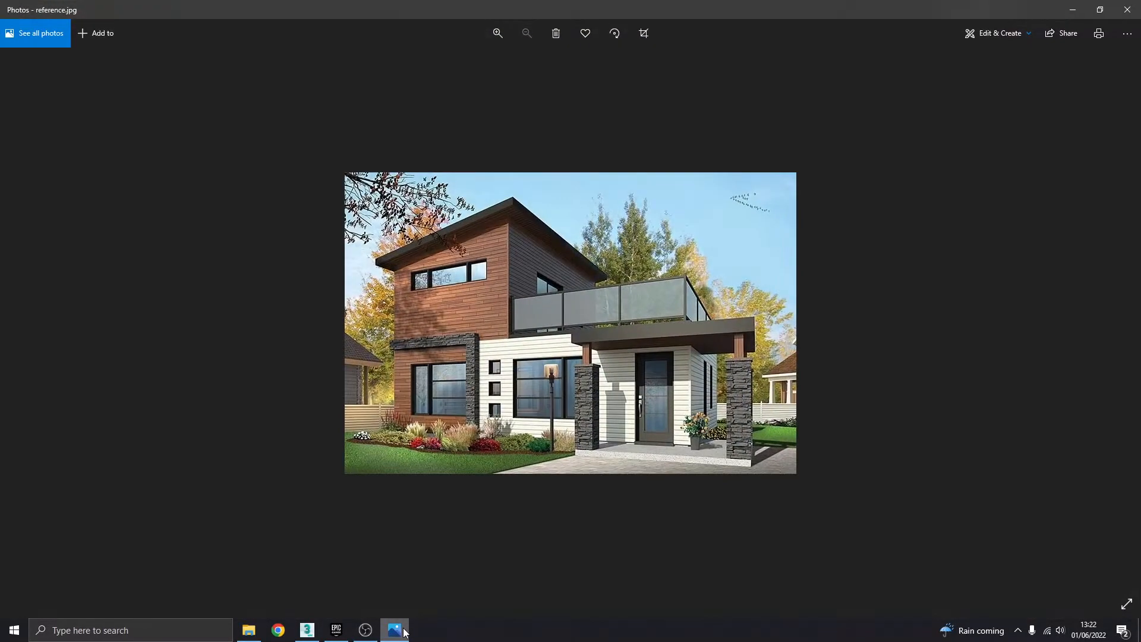
left_click(403, 631)
middle_click_drag(755, 423, 764, 335, "alt")
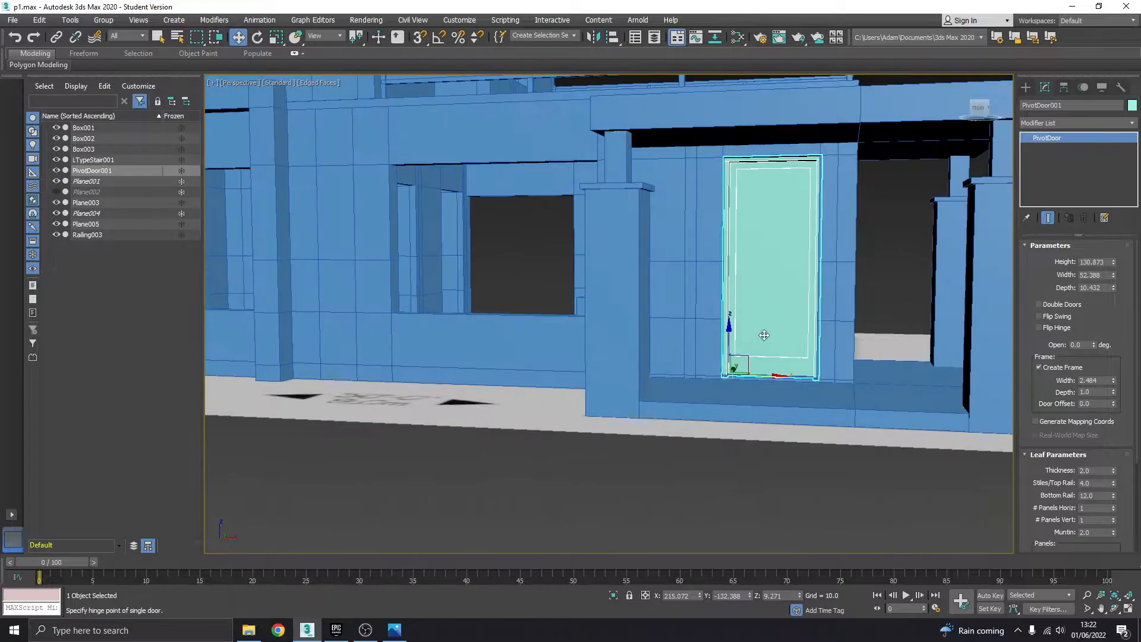
scroll(763, 336, "up", 5)
left_click_drag(1040, 384, 1045, 323)
left_click(1041, 304)
left_click(1041, 304)
left_click_drag(1040, 331, 1039, 322)
Step: Compare the door with the reference photo and move it along Y to about -139.7 in the doorway
middle_click_drag(838, 333, 626, 362, "alt")
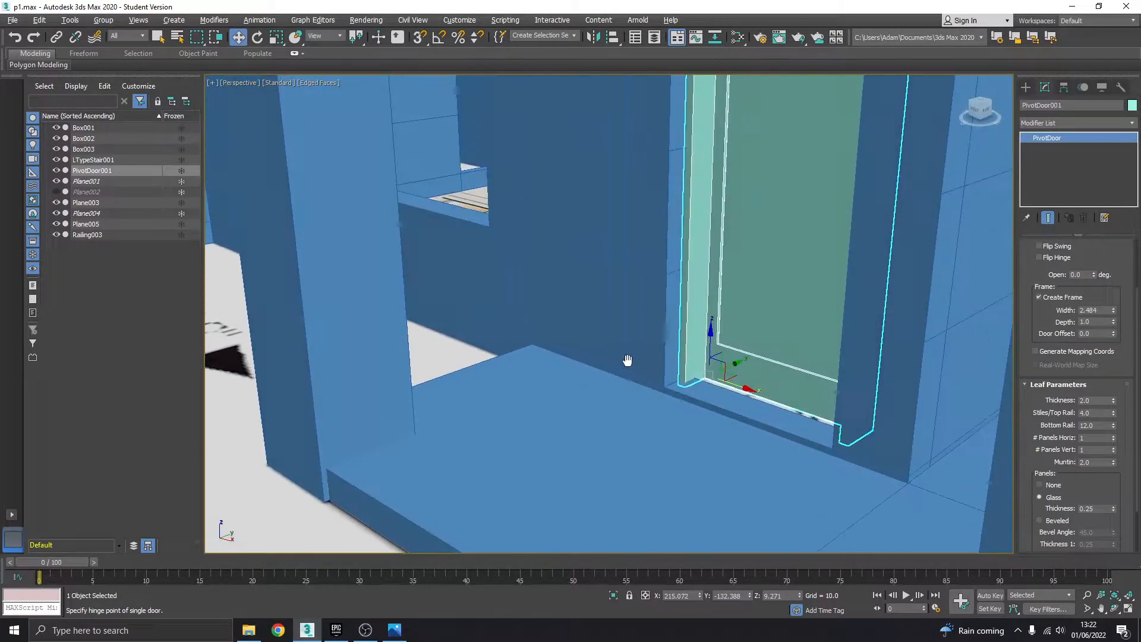
left_click(390, 634)
left_click(400, 632)
mouse_move(815, 375)
middle_mouse_down("alt")
mouse_move(776, 365)
mouse_move(803, 387)
middle_mouse_up("alt")
scroll(749, 361, "up", 3)
left_click_drag(746, 365, 709, 372)
left_click(393, 632)
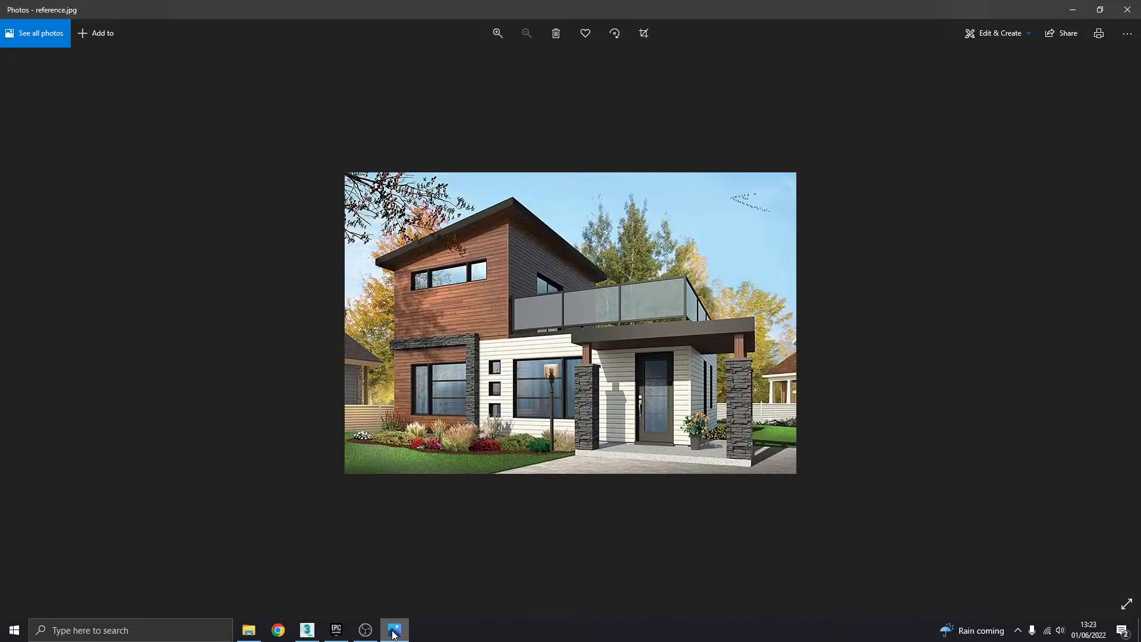
left_click(393, 633)
left_click_drag(700, 383, 713, 376)
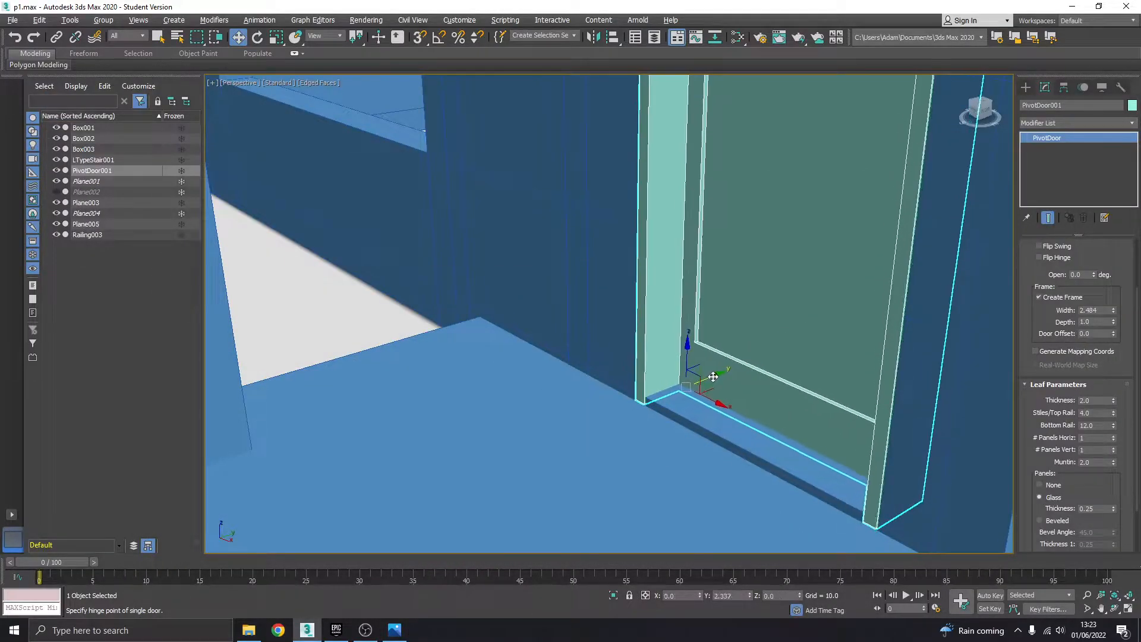
Step: Increase the door leaf's Thickness to 7.62
middle_click_drag(711, 381, 758, 372, "alt")
scroll(762, 370, "down", 4)
middle_click_drag(804, 313, 695, 344)
scroll(711, 360, "up", 4)
scroll(1119, 362, "down", 2)
left_click_drag(1112, 340, 1083, 175)
middle_click_drag(790, 300, 689, 327, "alt")
Step: Set the door leaf's Stiles/Top Rail to 6.68 and its Bottom Rail to 9.24
left_click_drag(1113, 358, 1117, 319)
middle_click_drag(766, 293, 683, 268, "alt")
scroll(683, 280, "down", 3)
middle_click_drag(686, 294, 703, 381)
left_click_drag(1112, 367, 1119, 380)
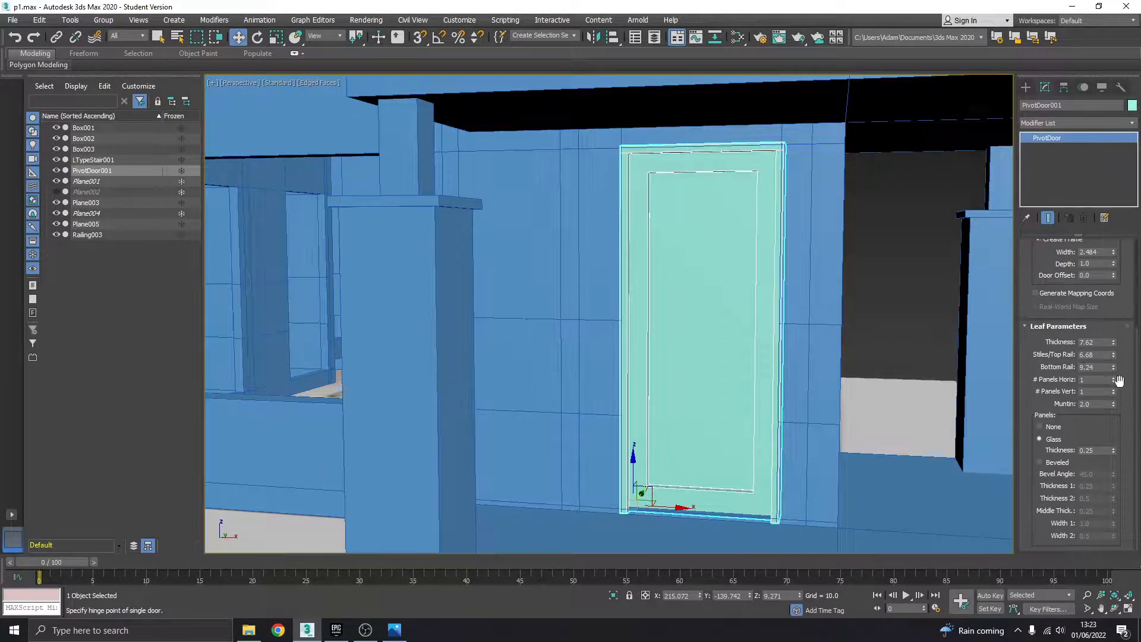
Step: Try three horizontal panels on the door leaf, compare with the reference photo, and return to one
left_click(1113, 377)
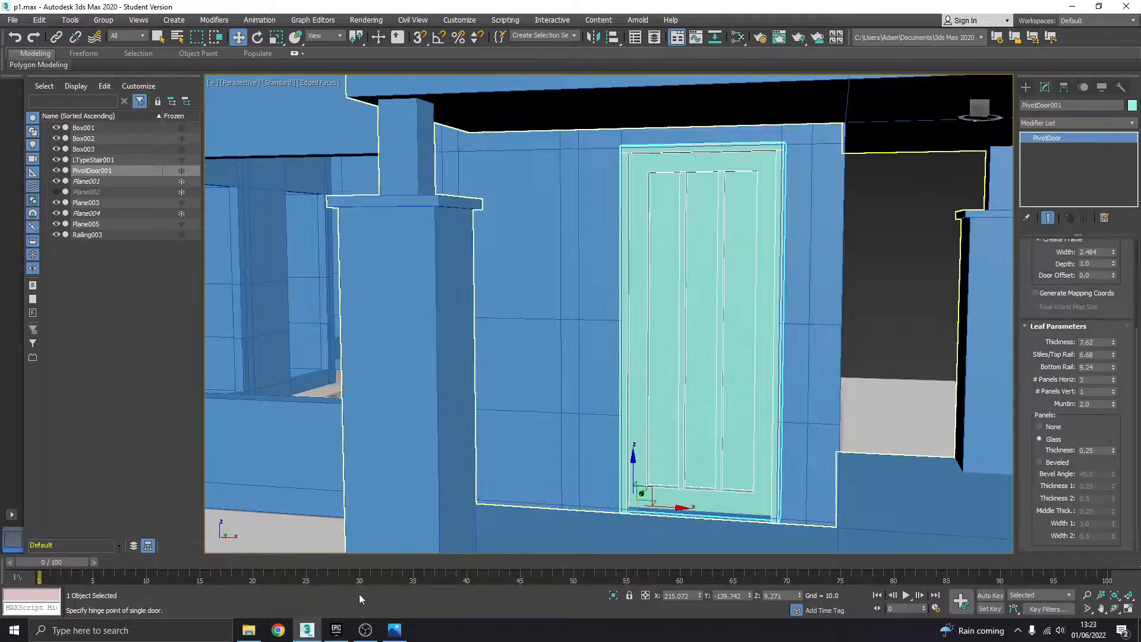
left_click(395, 631)
left_click(394, 631)
left_click(1113, 382)
left_click(1112, 382)
Step: Set the door leaf's vertical panel count to 4 and compare it with the reference photo
left_click(1114, 390)
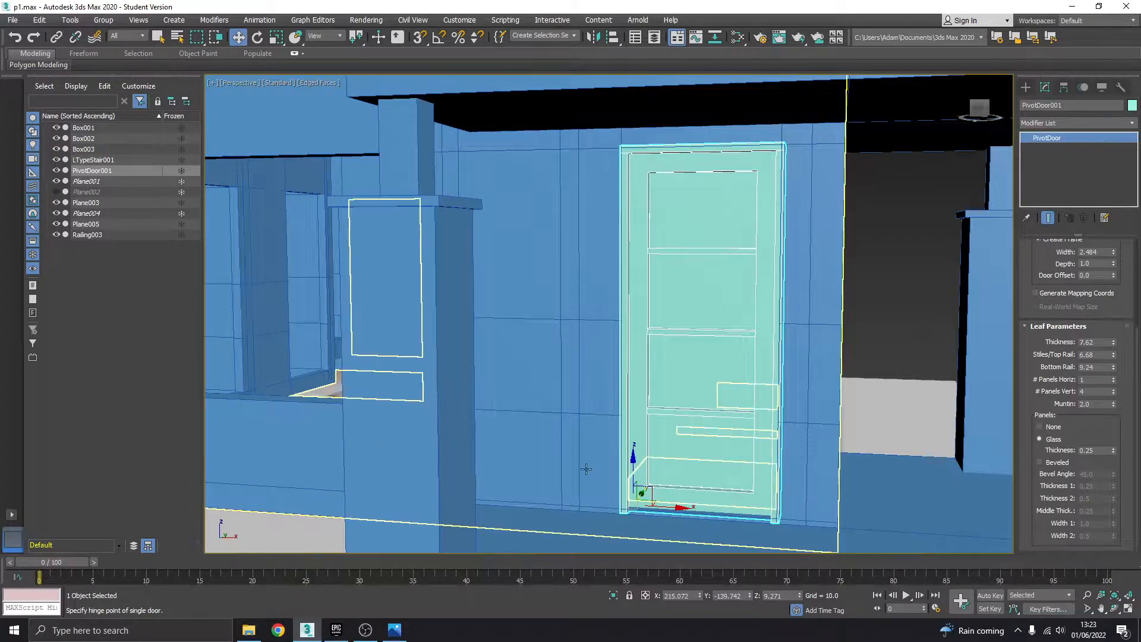
left_click(394, 631)
left_click(394, 631)
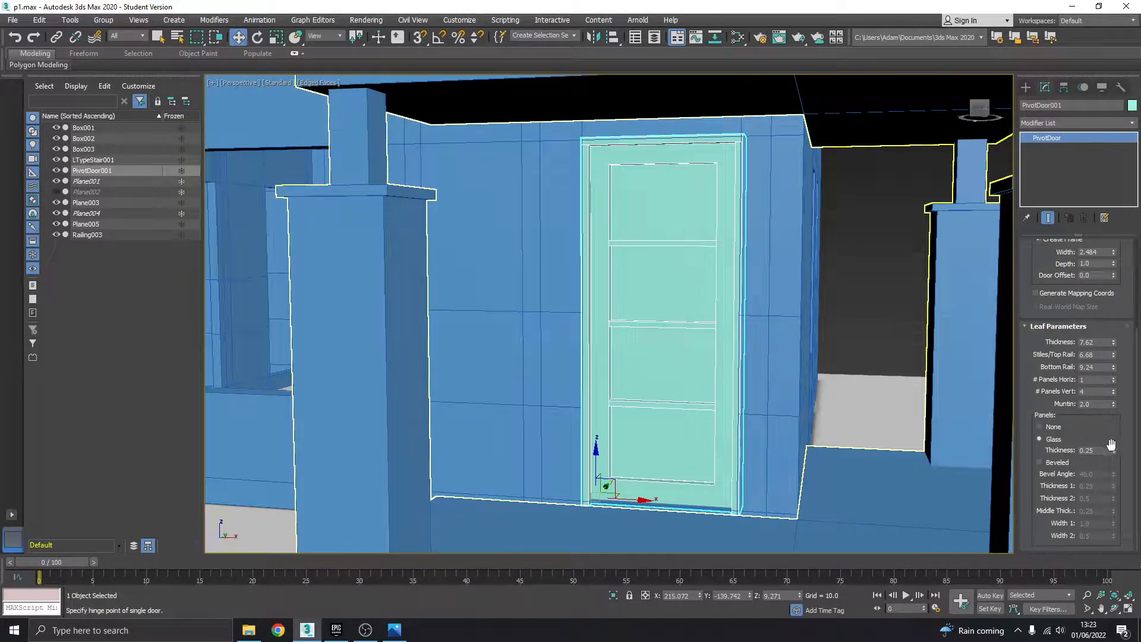
Step: Set the Thickness of the door's glass panels to 2.19 and inspect the door from the porch side
left_click_drag(1111, 406, 1111, 392)
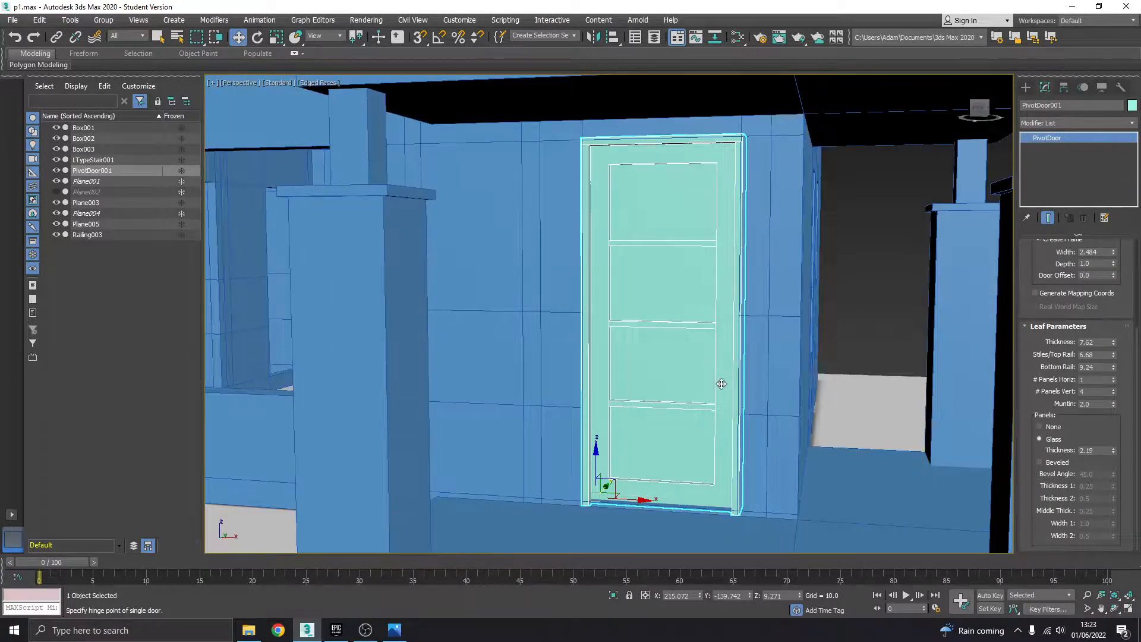
middle_click_drag(737, 330, 672, 326, "alt")
scroll(667, 287, "down", 3)
scroll(667, 288, "up", 5)
middle_click_drag(667, 287, 641, 361, "alt")
scroll(631, 356, "down", 4)
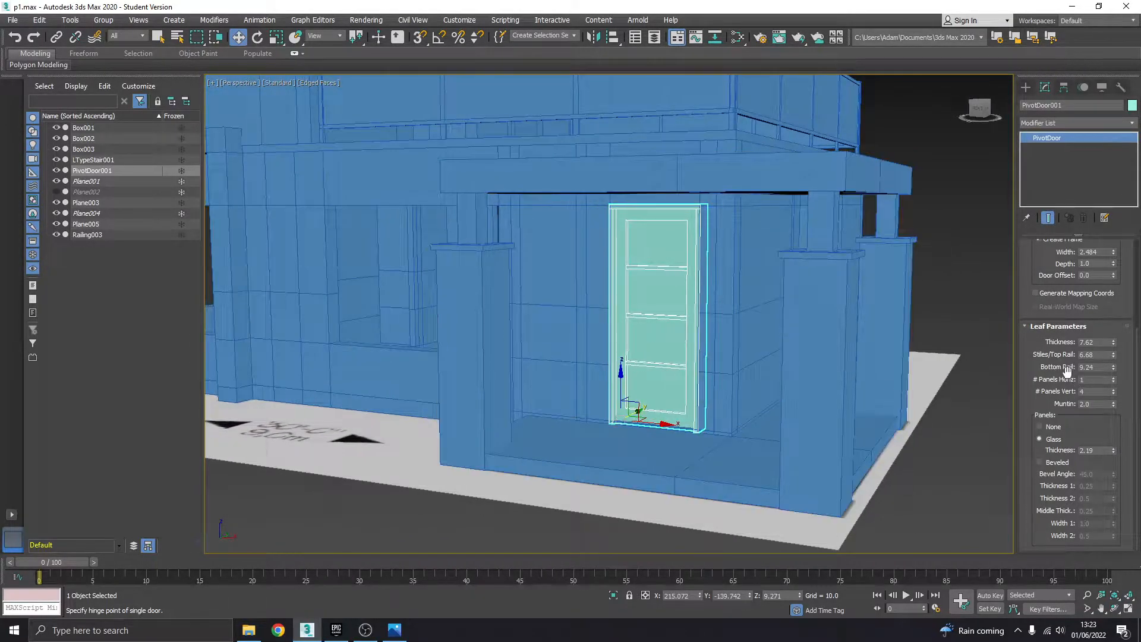
Step: Change the front door's object color to the same blue as the house and deselect it
scroll(1023, 423, "up", 3)
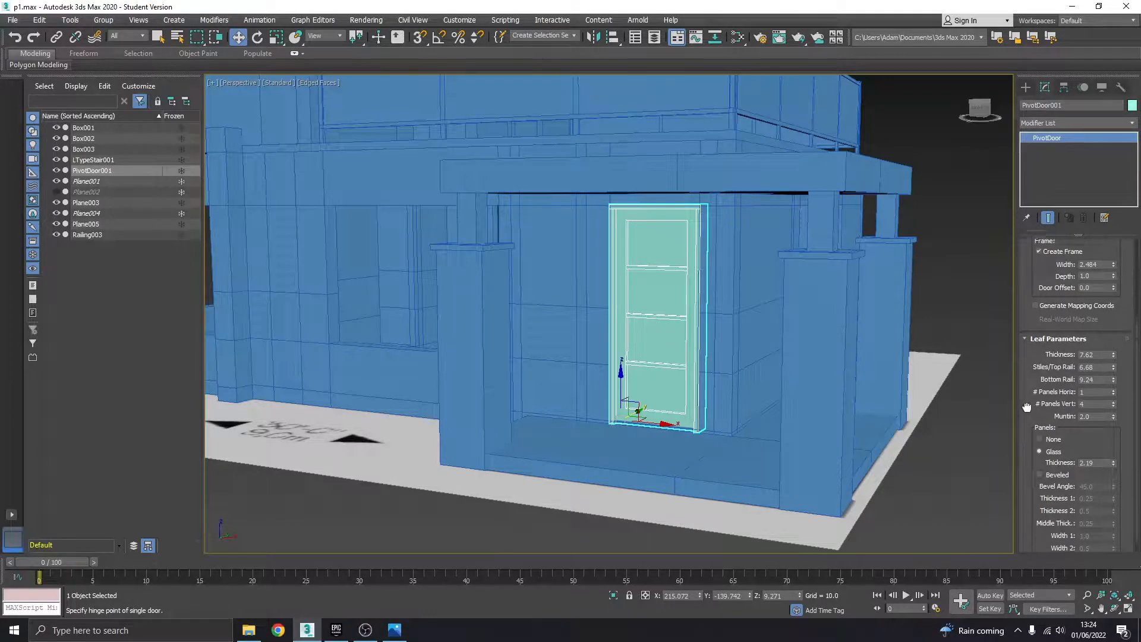
left_click_drag(1036, 403, 1039, 532)
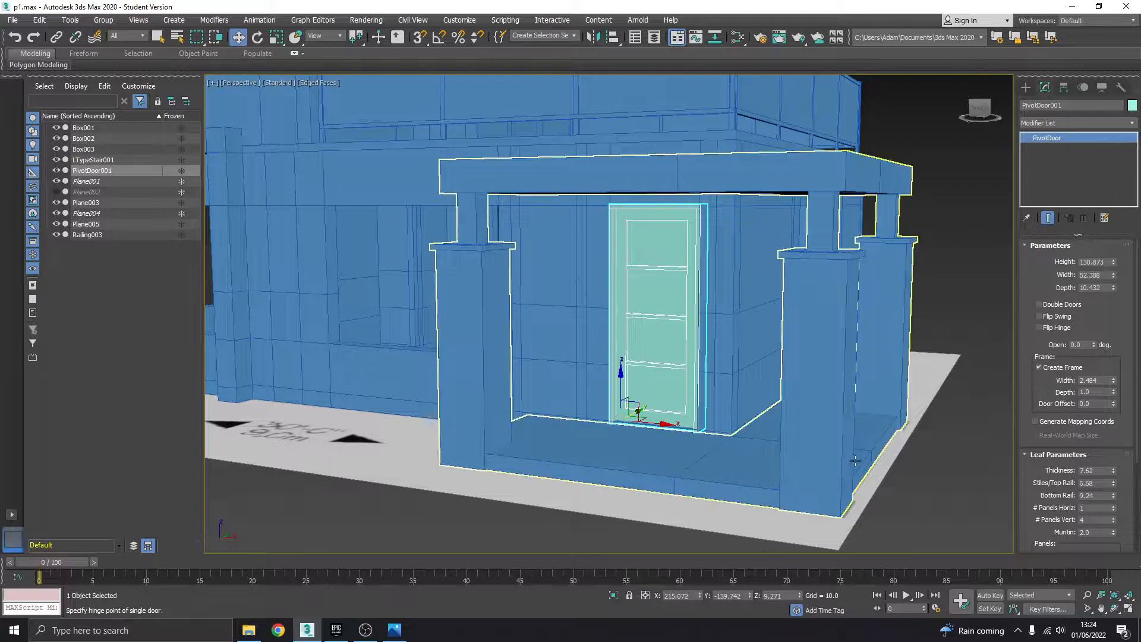
left_click(969, 298)
middle_click_drag(647, 332, 722, 337, "alt")
left_click(722, 336)
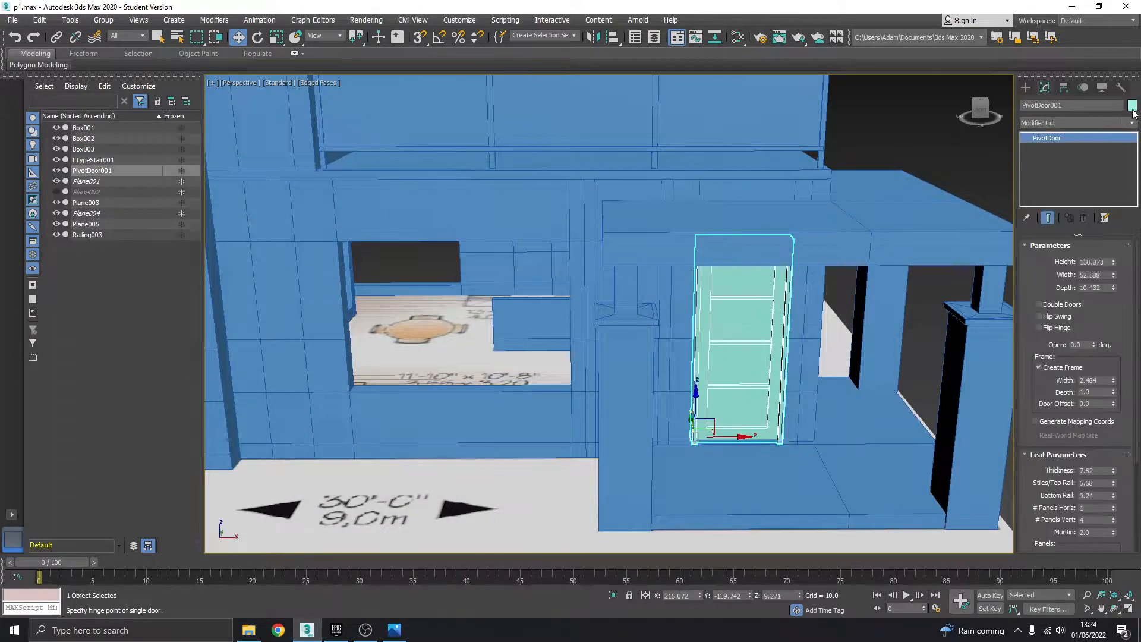
left_click(1131, 105)
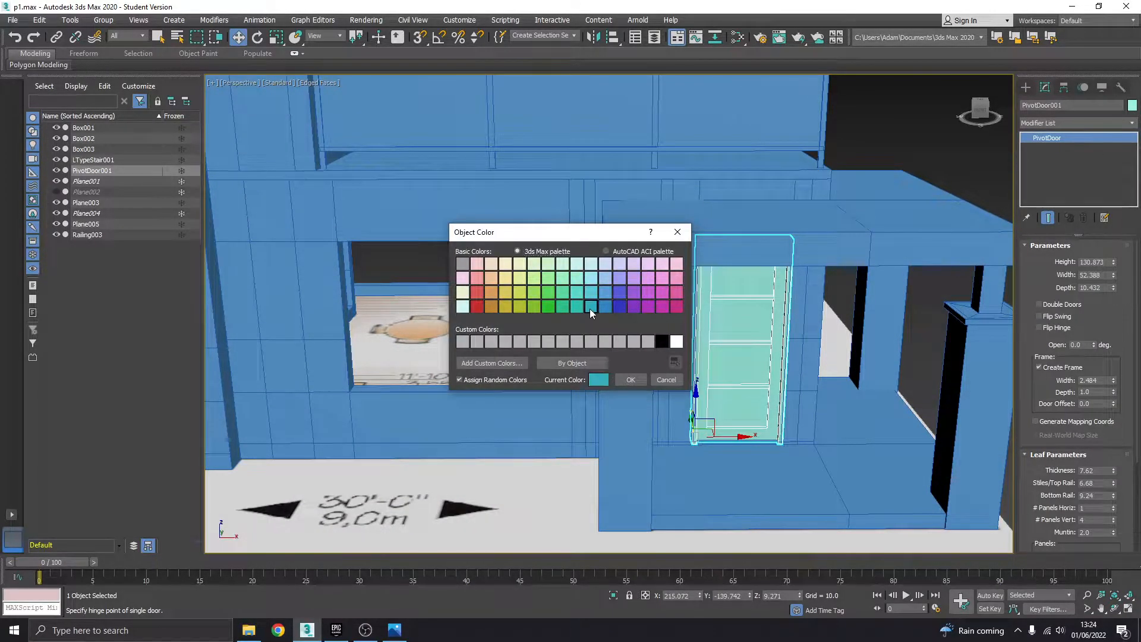
left_click(636, 377)
left_click(902, 148)
Step: Create a fixed window in front of the house, about 155.2 wide, 22 deep and 187 high
middle_click_drag(741, 410, 722, 398, "alt")
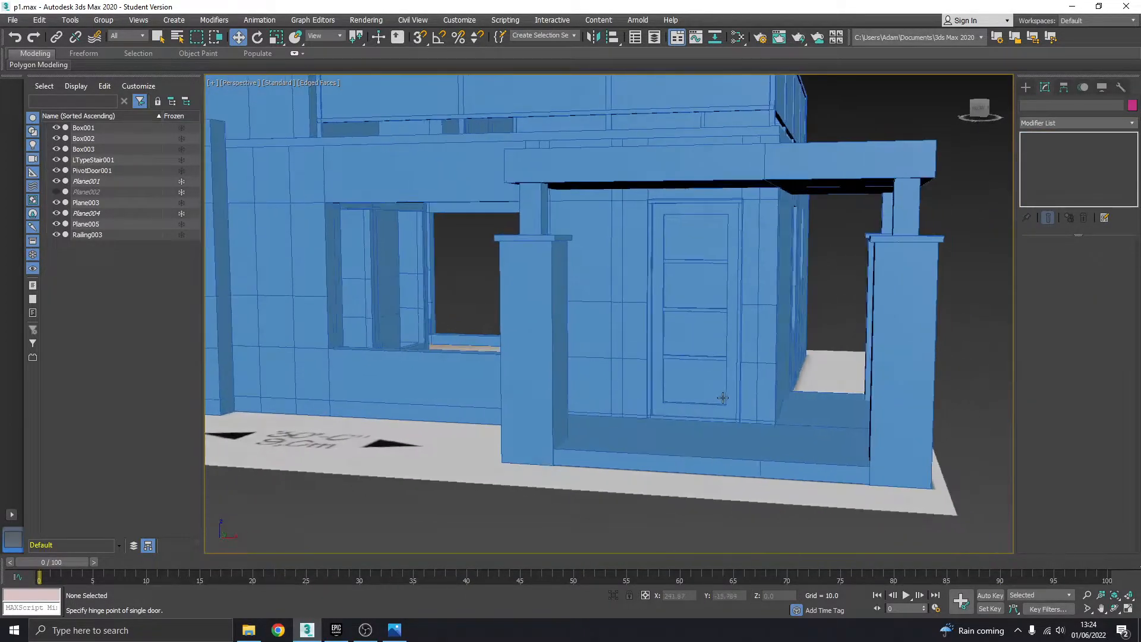
scroll(722, 398, "down", 5)
middle_click_drag(785, 354, 766, 426, "alt")
left_click(1025, 88)
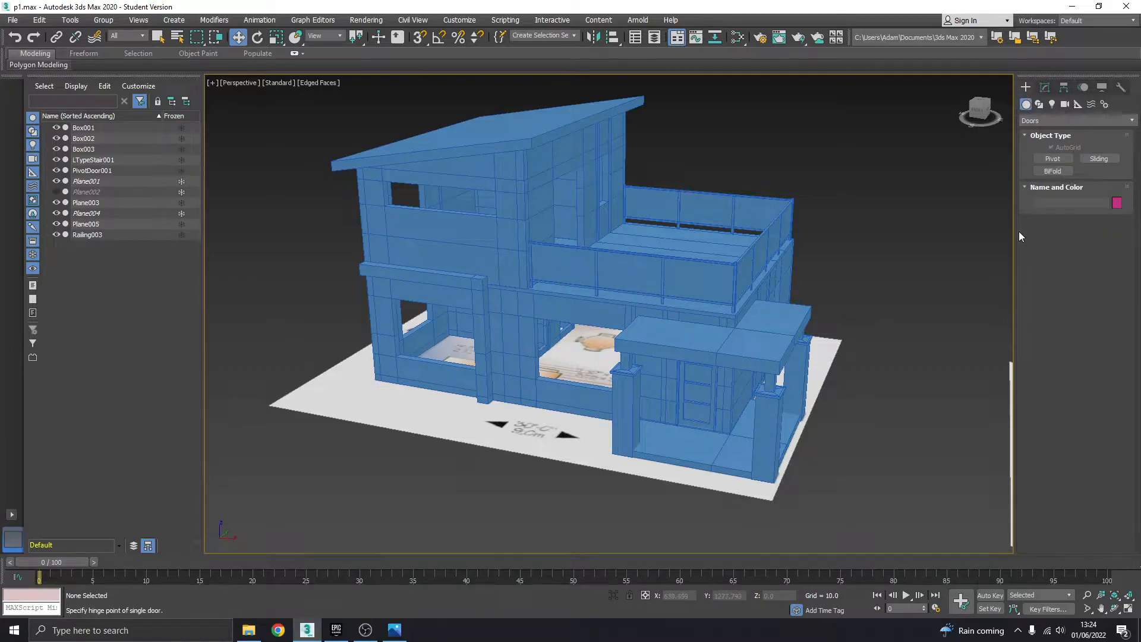
left_click(1042, 119)
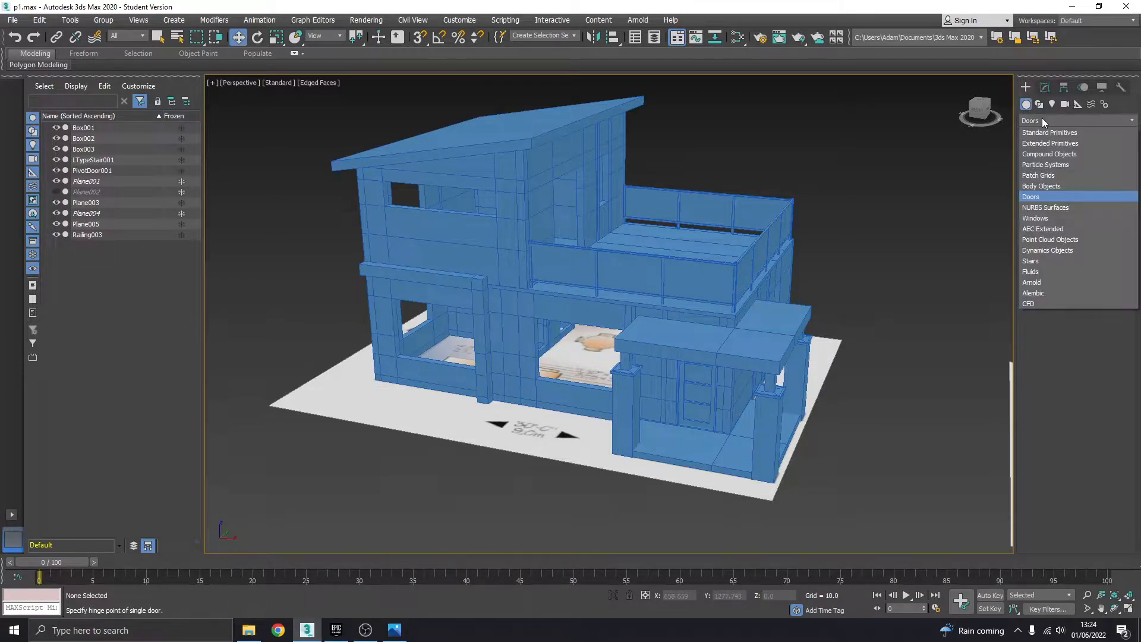
left_click(1040, 219)
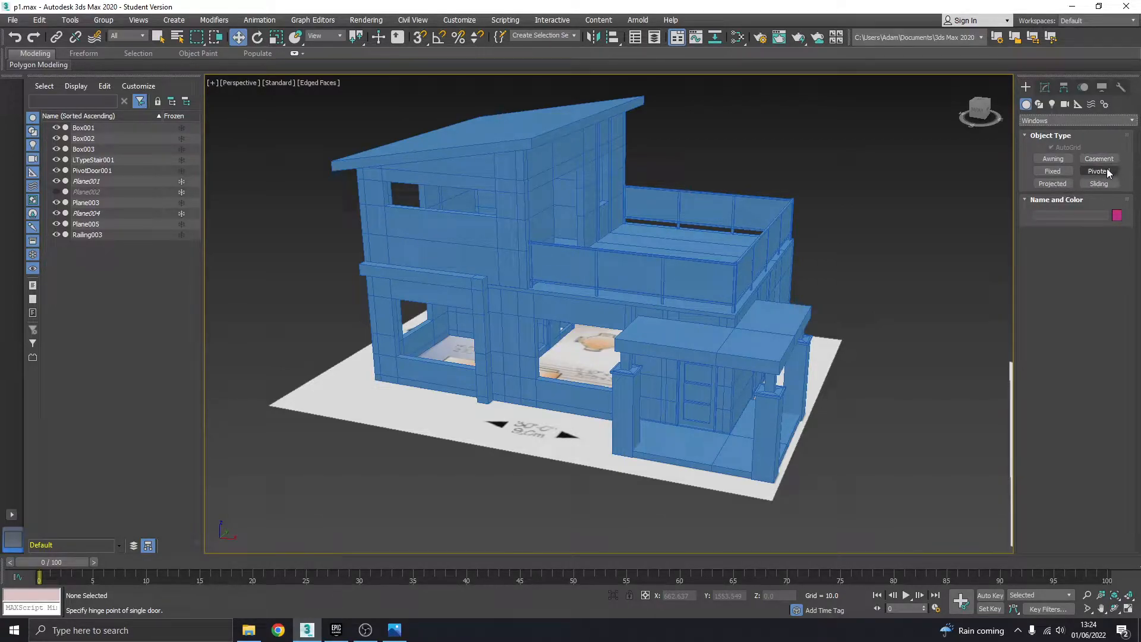
middle_click_drag(870, 205, 664, 132, "alt")
left_click(1061, 175)
middle_click_drag(624, 308, 606, 390, "alt")
left_click_drag(589, 385, 718, 394)
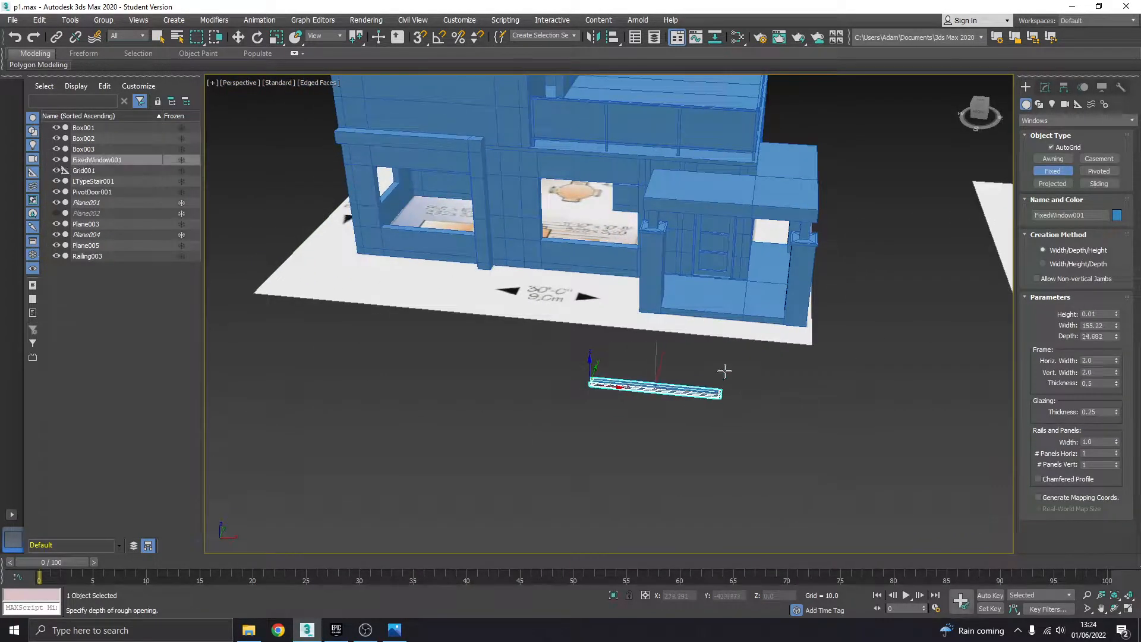
left_click(674, 383)
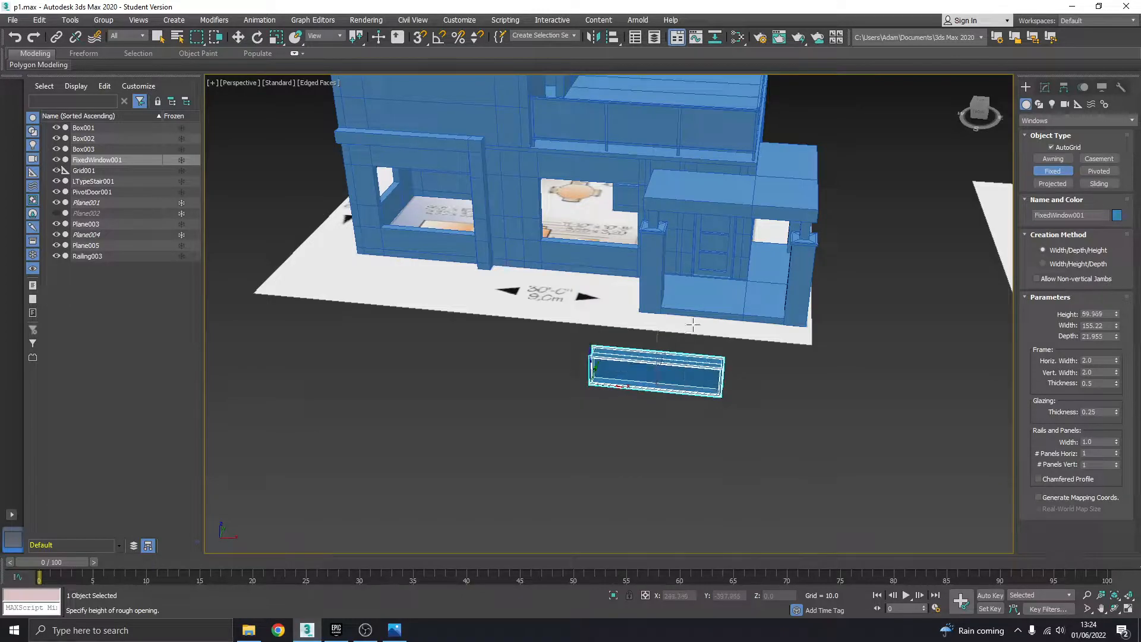
left_click(674, 224)
Step: Check the windows in the reference photo and divide the fixed window into 3 horizontal and 3 vertical panels
middle_click_drag(696, 337, 725, 305, "alt")
scroll(670, 275, "up", 5)
middle_click_drag(668, 274, 589, 337, "alt")
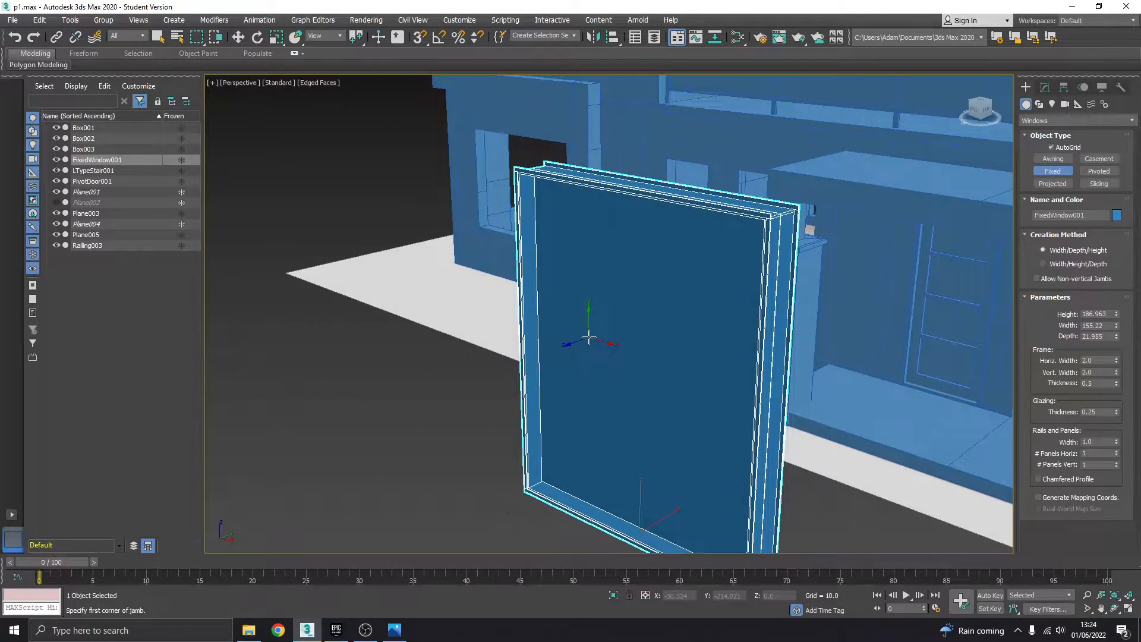
left_click(394, 629)
left_click(394, 636)
left_click(1115, 359)
left_click(1116, 453)
left_click(1115, 453)
left_click(1116, 463)
left_click(1116, 463)
middle_click_drag(553, 363, 566, 407, "alt")
Step: Compare the window with the reference photo again and set its vertical panel count to 2
left_click(393, 631)
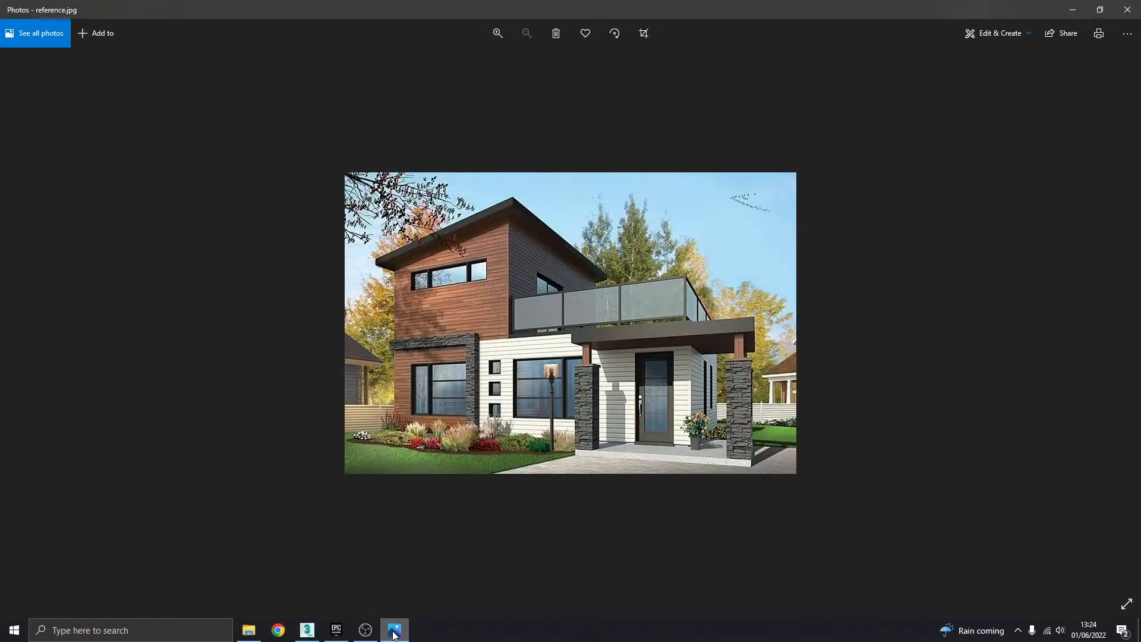
left_click(400, 632)
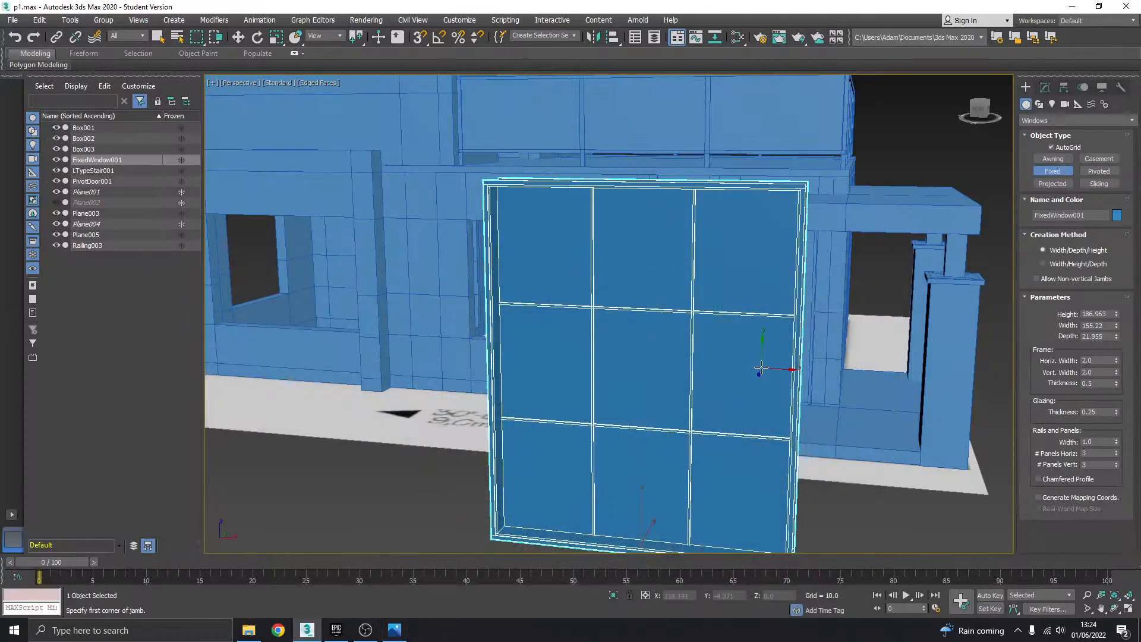
left_click(1116, 467)
left_click(1117, 467)
left_click(1116, 461)
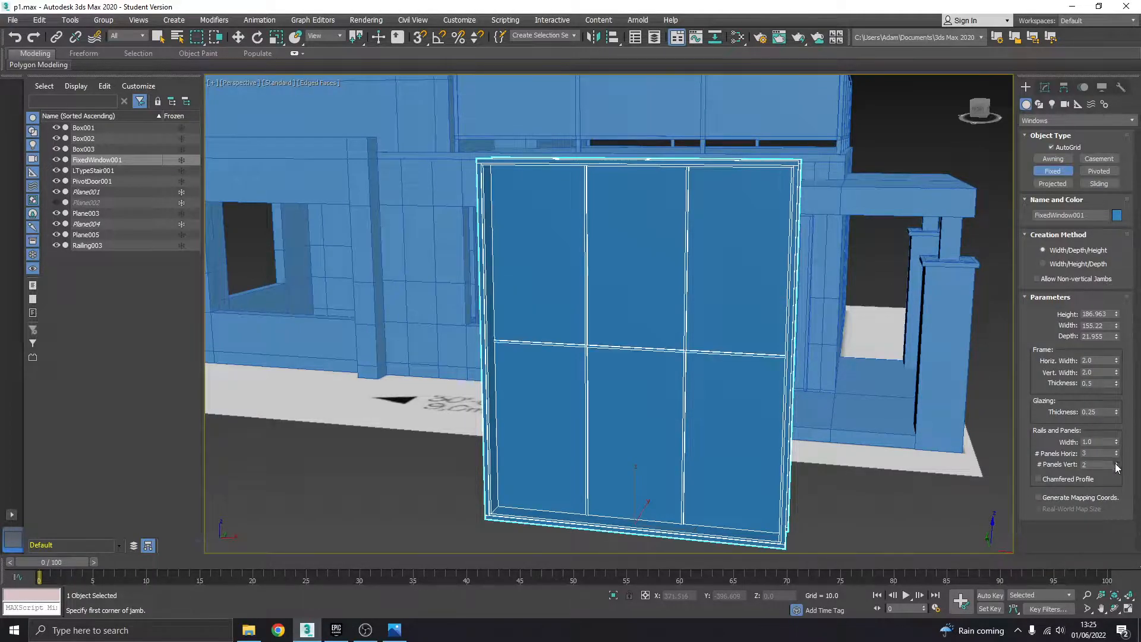
Step: Compare the six-panel window with the reference photo once more and delete the window
middle_click_drag(543, 318, 574, 327, "alt")
left_click(403, 630)
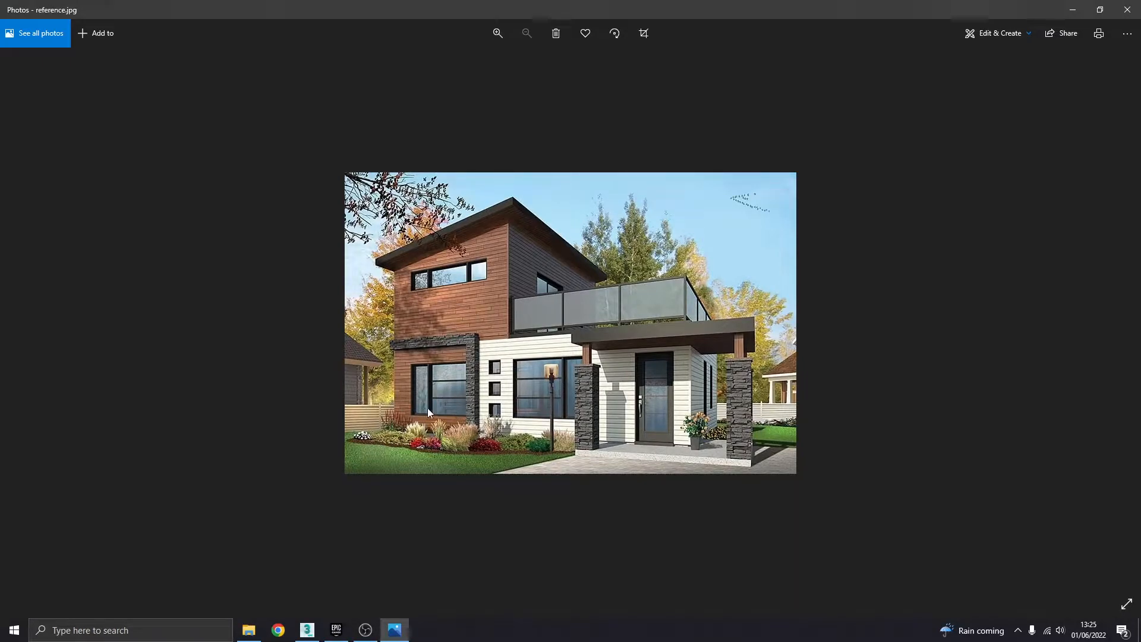
left_click(404, 634)
middle_click_drag(726, 364, 683, 353, "alt")
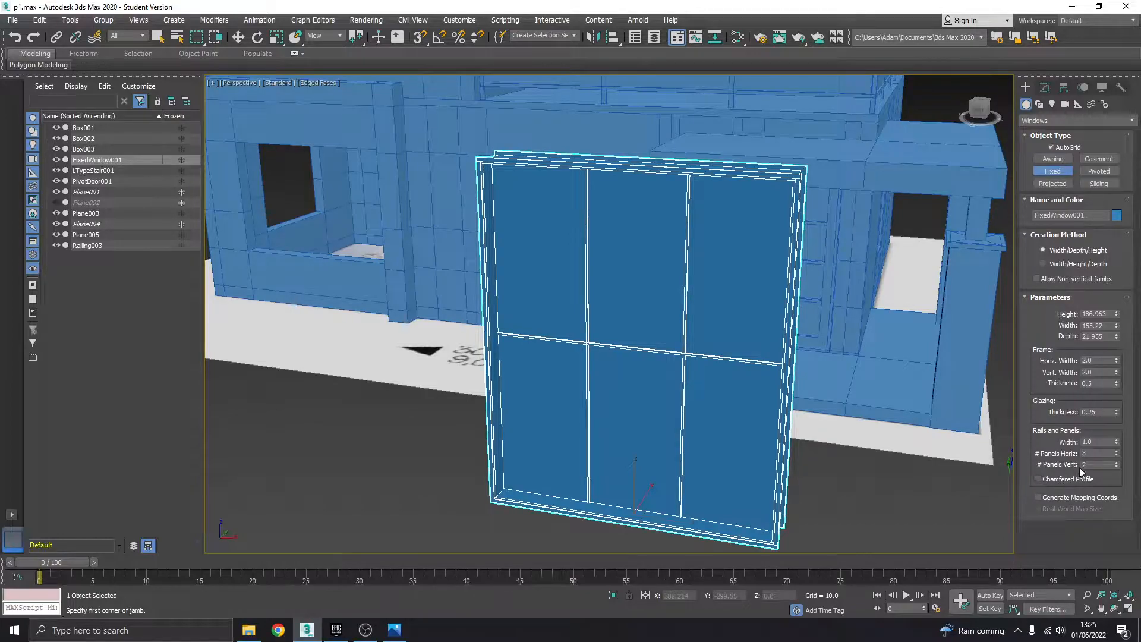
middle_click_drag(810, 326, 704, 361, "alt")
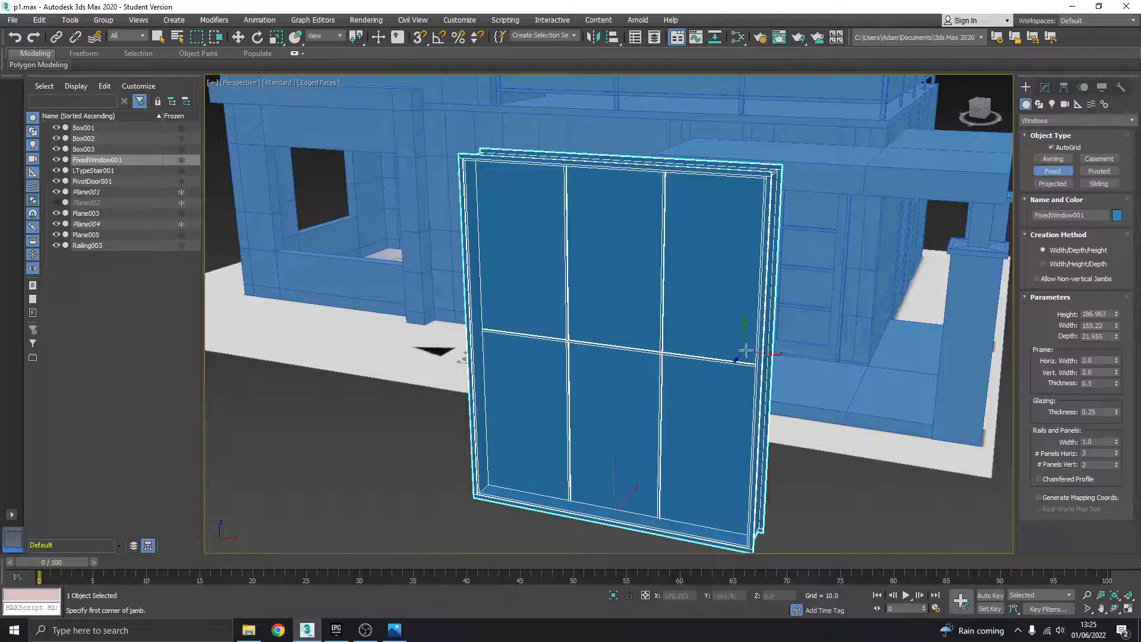
key("Delete")
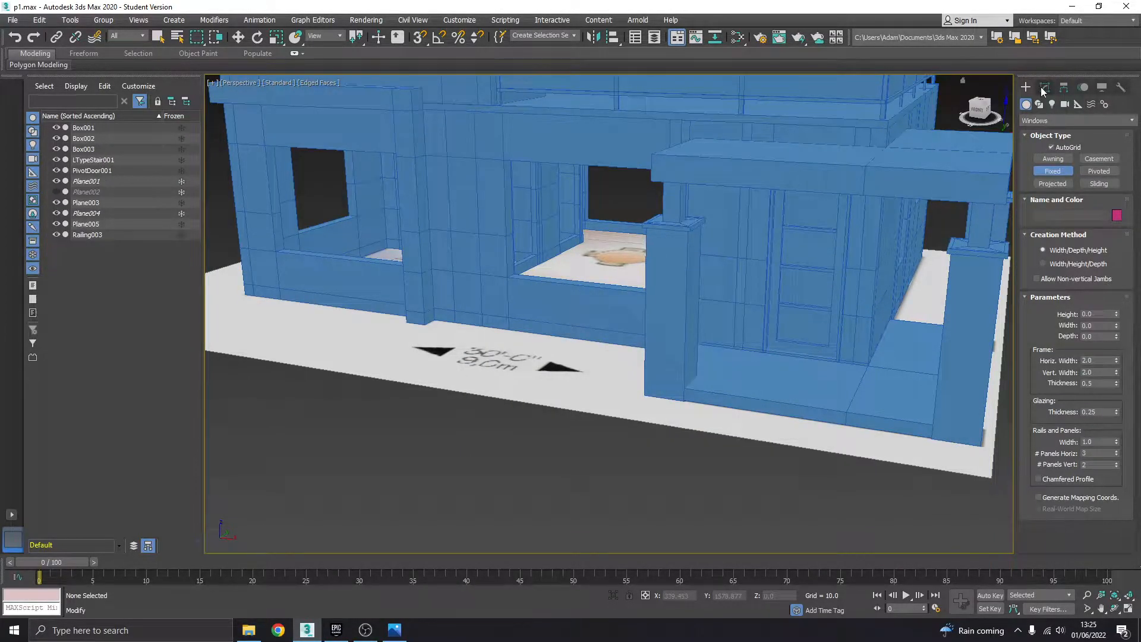
Step: Check the reference photo and draw a box on the sill of the front-left window opening, about 25.3 wide and 5.3 long
left_click(1044, 88)
left_click(1026, 88)
left_click(1046, 121)
left_click(1040, 132)
middle_click_drag(476, 289, 726, 375, "alt")
scroll(494, 303, "up", 3)
left_click(1038, 155)
left_click(399, 635)
left_click(399, 635)
scroll(383, 328, "up", 8)
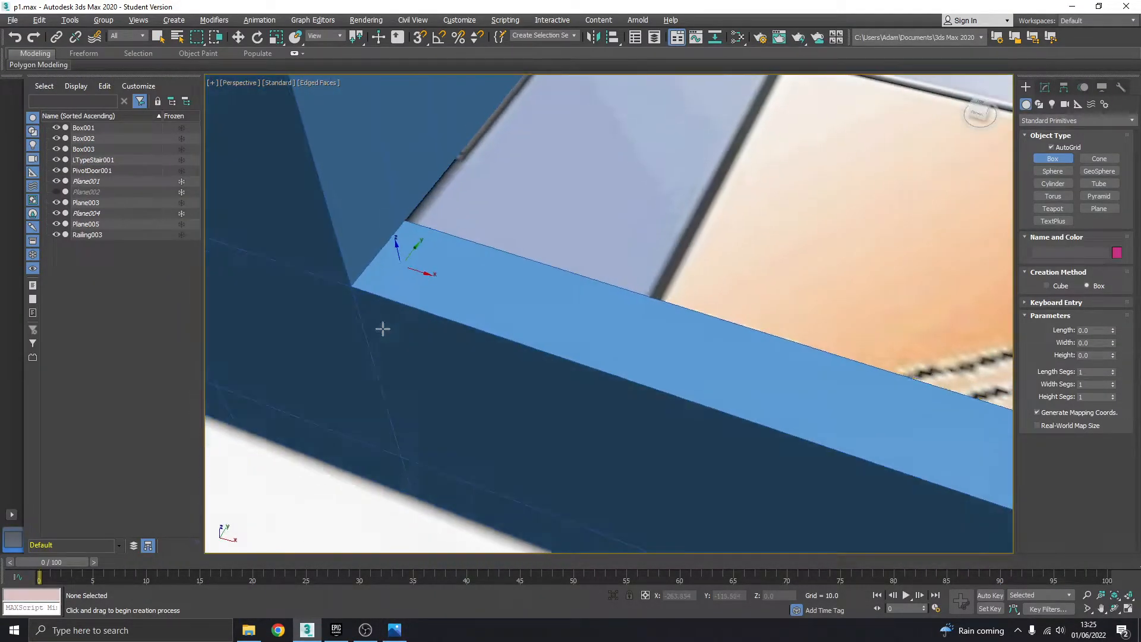
middle_click_drag(395, 255, 394, 328)
mouse_move(392, 306)
left_mouse_down()
mouse_move(416, 350)
mouse_move(579, 396)
left_mouse_up()
left_click(577, 396)
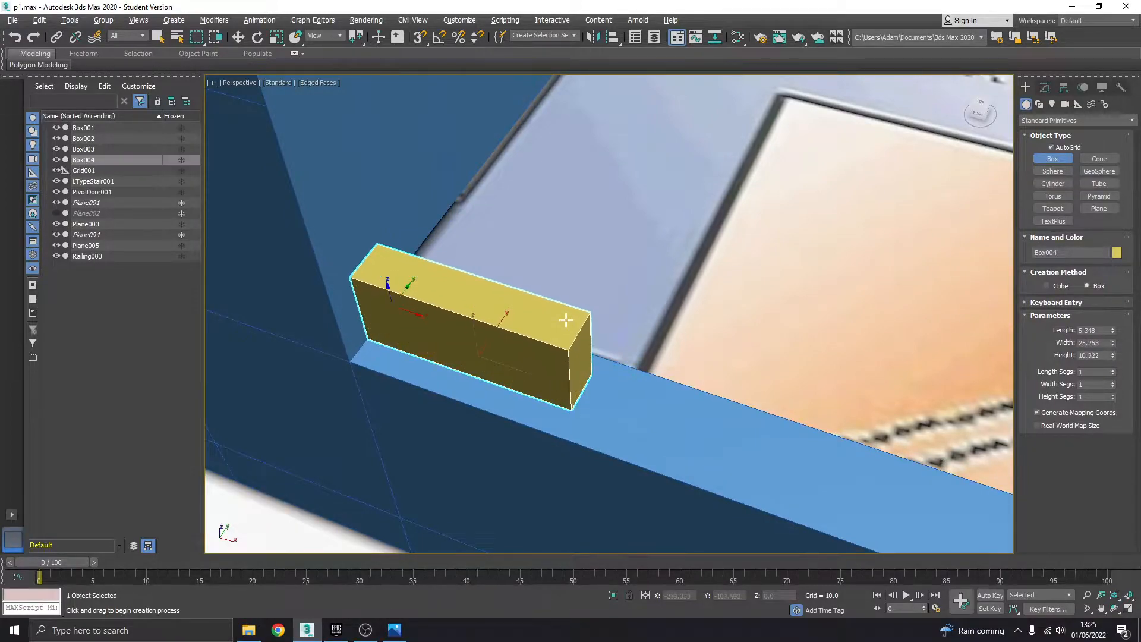
left_click(563, 289)
right_click(563, 289)
Step: Convert the new box to an Editable Poly and switch to polygon editing
middle_click_drag(562, 290, 547, 293, "alt")
right_click(547, 293)
mouse_move(590, 412)
left_click(690, 423)
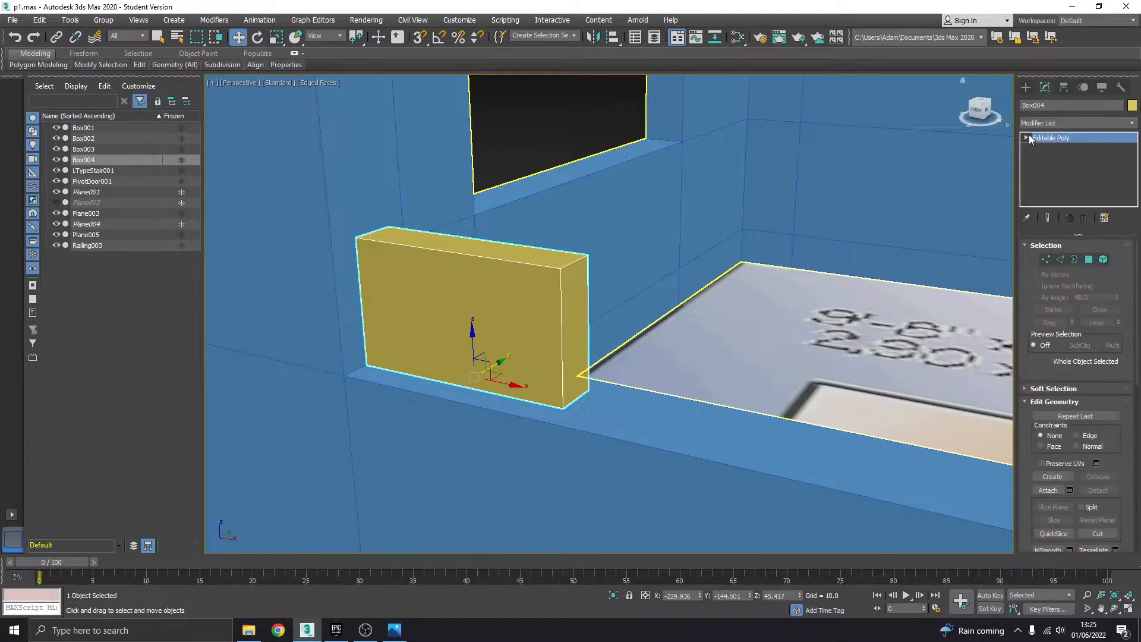
left_click(1047, 149)
left_click(1050, 178)
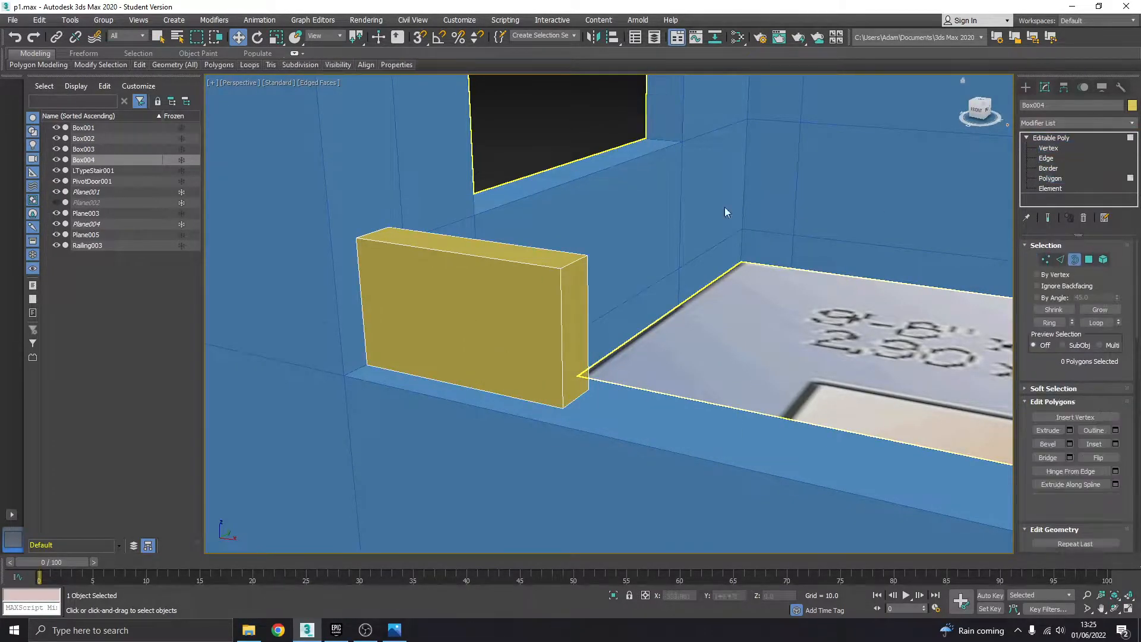
Step: Raise the box's top face to the upper edge of the window opening
left_click(517, 253)
scroll(517, 248, "down", 5)
middle_click_drag(519, 245, 511, 414)
middle_click_drag(511, 414, 505, 351, "alt")
left_click_drag(496, 375, 493, 139)
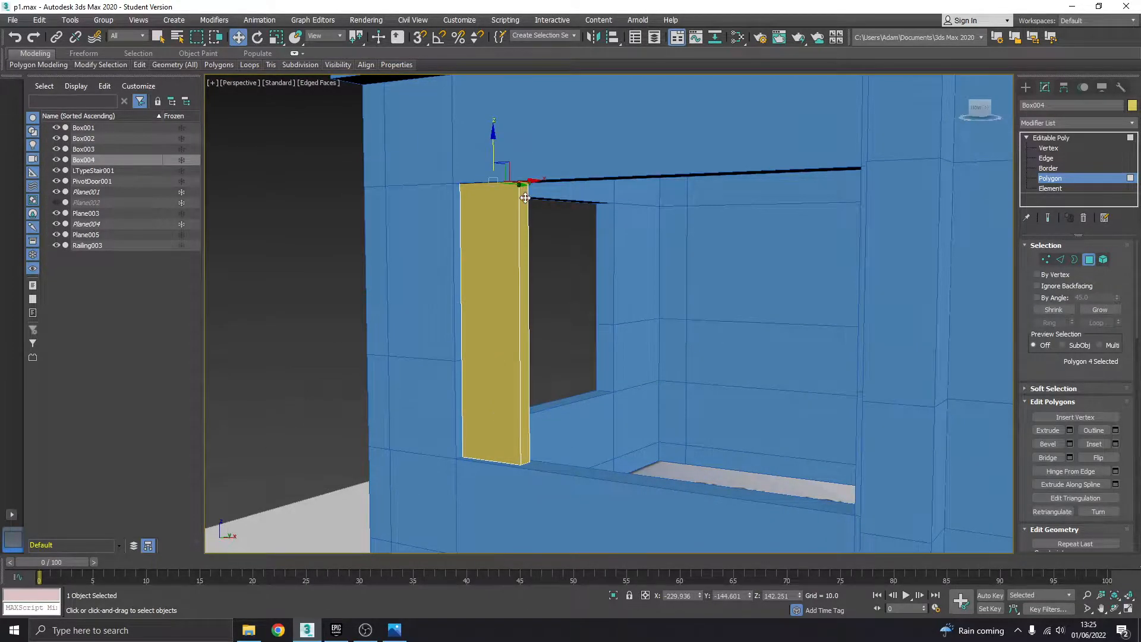
Step: Extend the box's inner side face across to the far side of the window opening so it fills the opening
left_click(525, 199)
middle_click_drag(525, 202, 563, 291, "alt")
left_click_drag(559, 322, 906, 349)
middle_click_drag(865, 323, 782, 344, "alt")
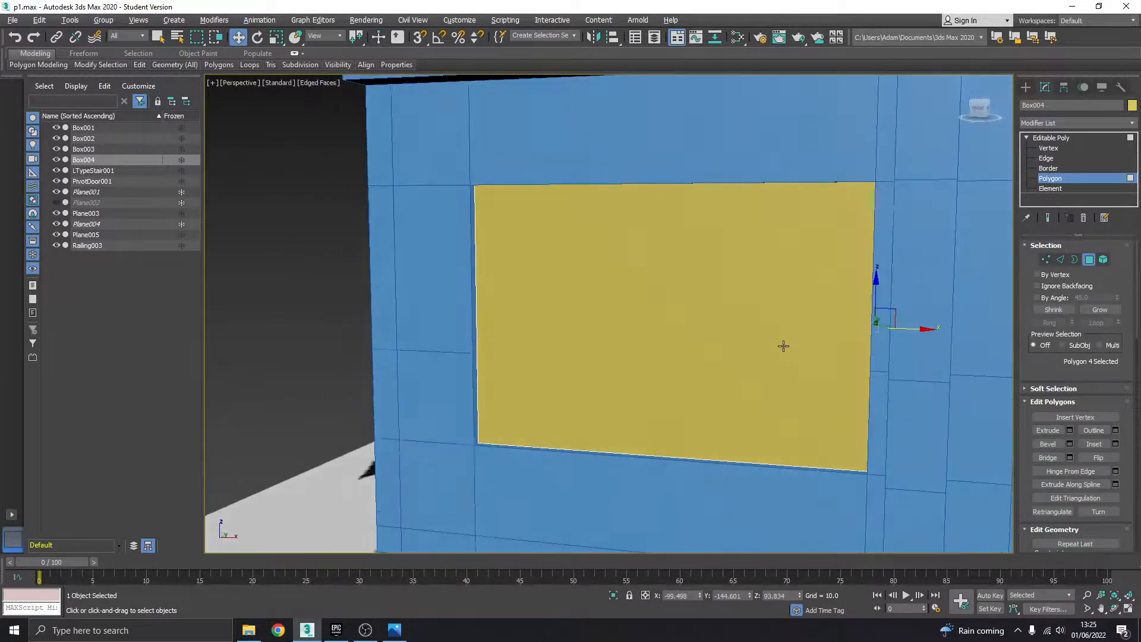
Step: Select the front face of the window box and isolate the box from the rest of the house
key("2")
middle_click_drag(743, 274, 618, 142, "alt")
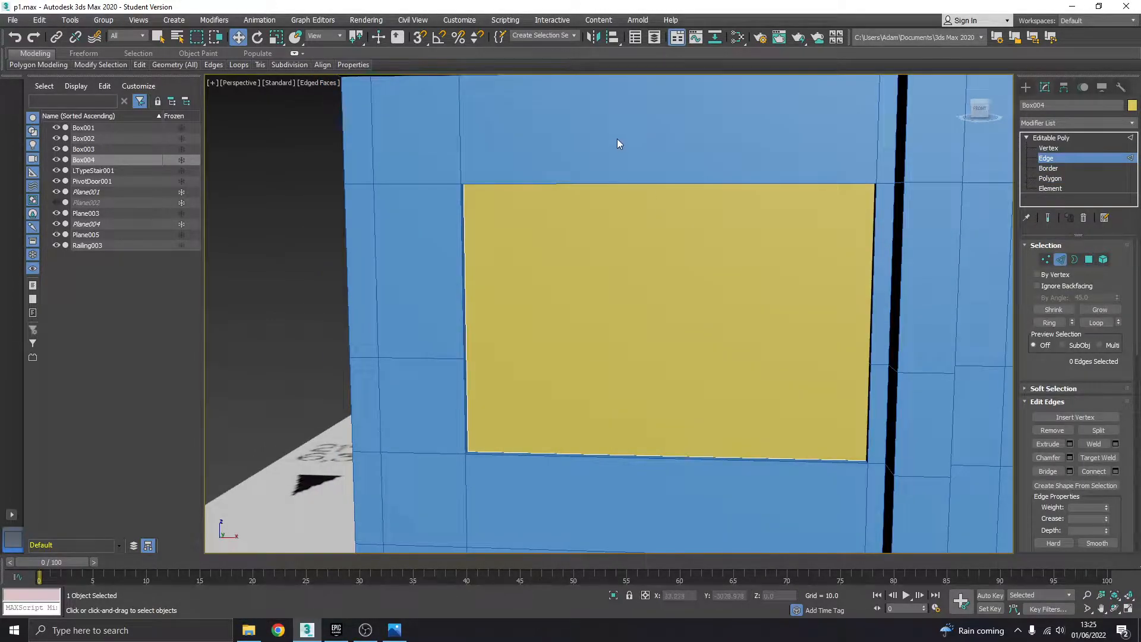
left_click(1036, 179)
left_click(796, 306)
right_click(682, 289)
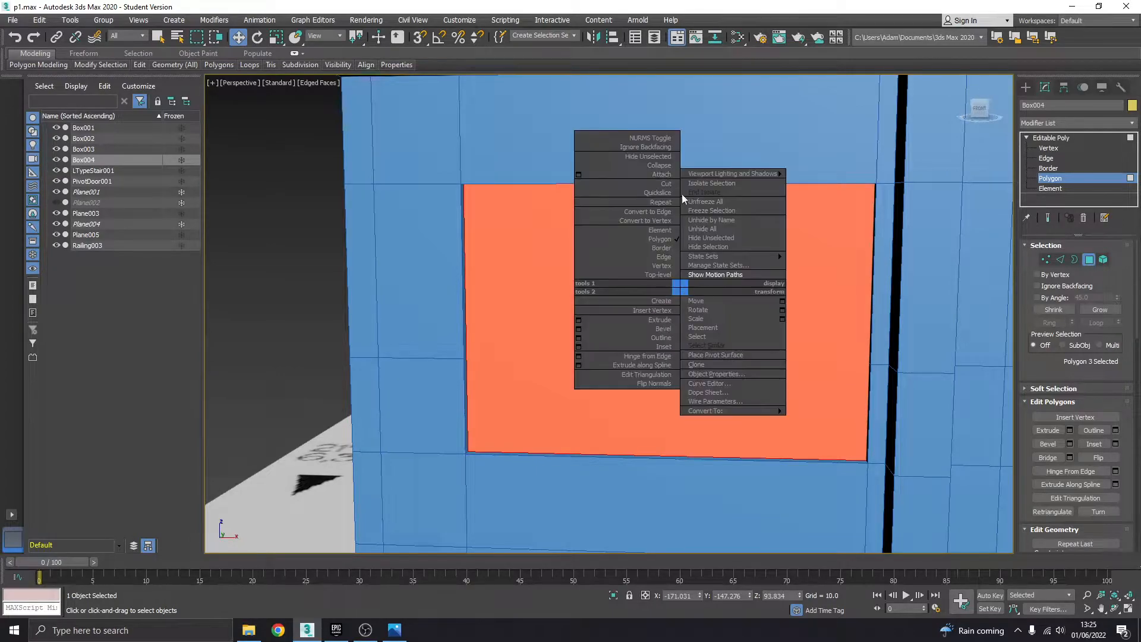
left_click(711, 183)
Step: Inset the front and back faces of the window box together to form a narrow outer frame
middle_click_drag(700, 260, 569, 315, "alt")
left_click(569, 315, "ctrl")
left_click(1095, 445)
middle_click_drag(664, 326, 543, 296, "alt")
left_click_drag(543, 296, 552, 313)
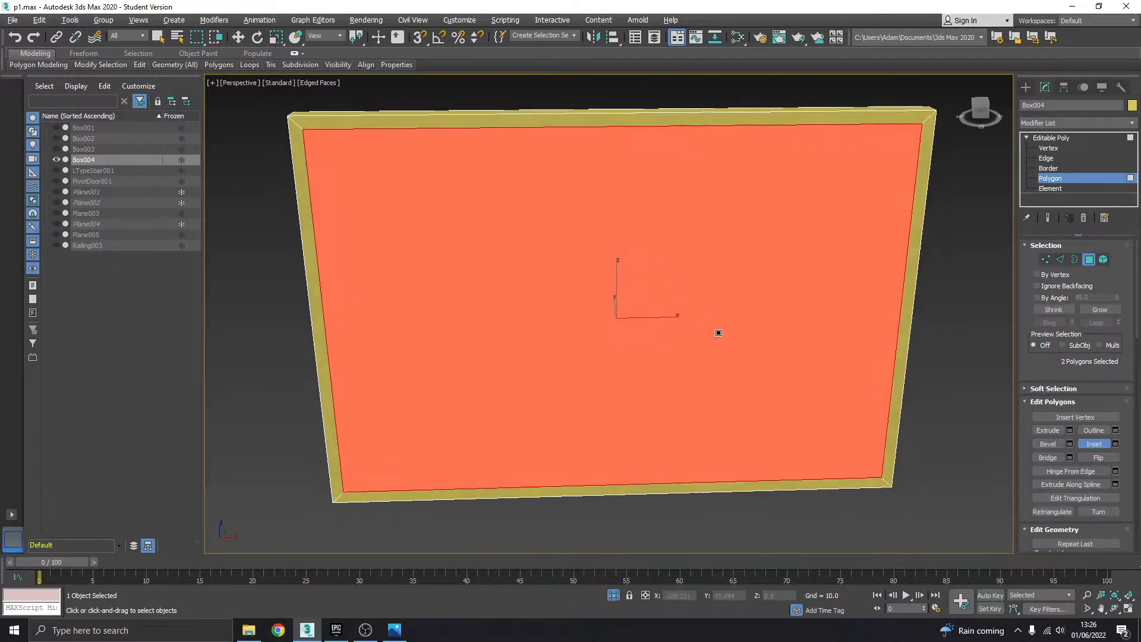
Step: Check the reference photo and connect the inset's upper and lower edges with a vertical edge on both the front and back faces
left_click(394, 630)
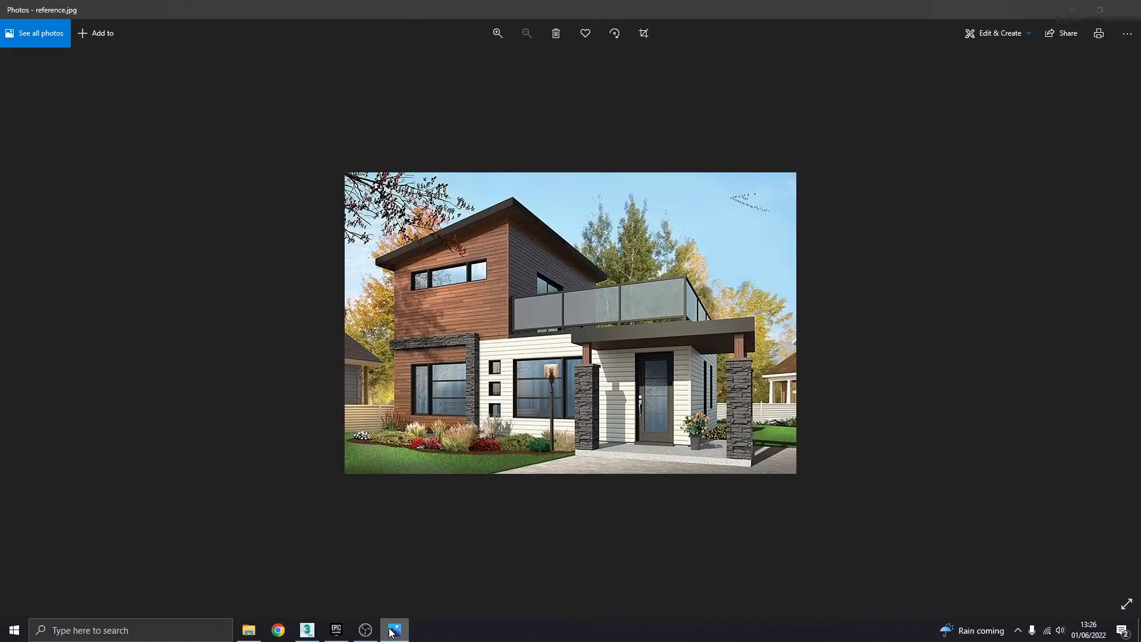
left_click(392, 629)
left_click(1045, 158)
left_click(496, 126)
key("w")
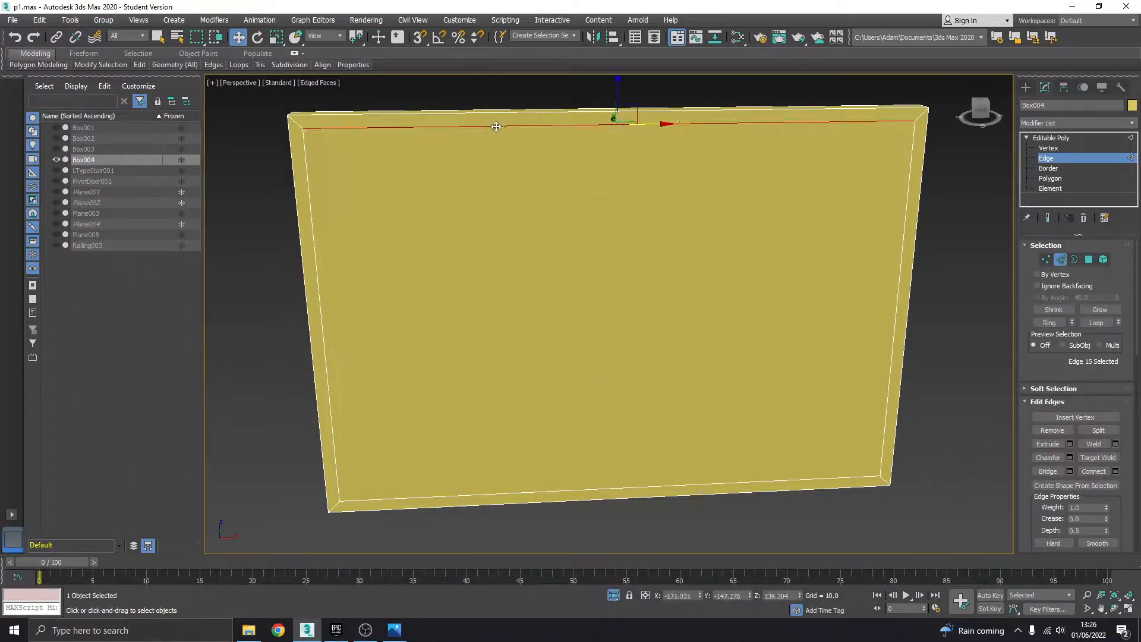
left_click(499, 494, "ctrl")
middle_click_drag(499, 493, 466, 385, "alt")
left_click(611, 127, "ctrl")
left_click(645, 503, "ctrl")
left_click(1091, 470)
Step: Move both vertical edges towards the window's left side, leaving a narrow side pane, and compare with the reference photo
middle_click_drag(754, 364, 683, 322, "alt")
left_click_drag(658, 323, 513, 322)
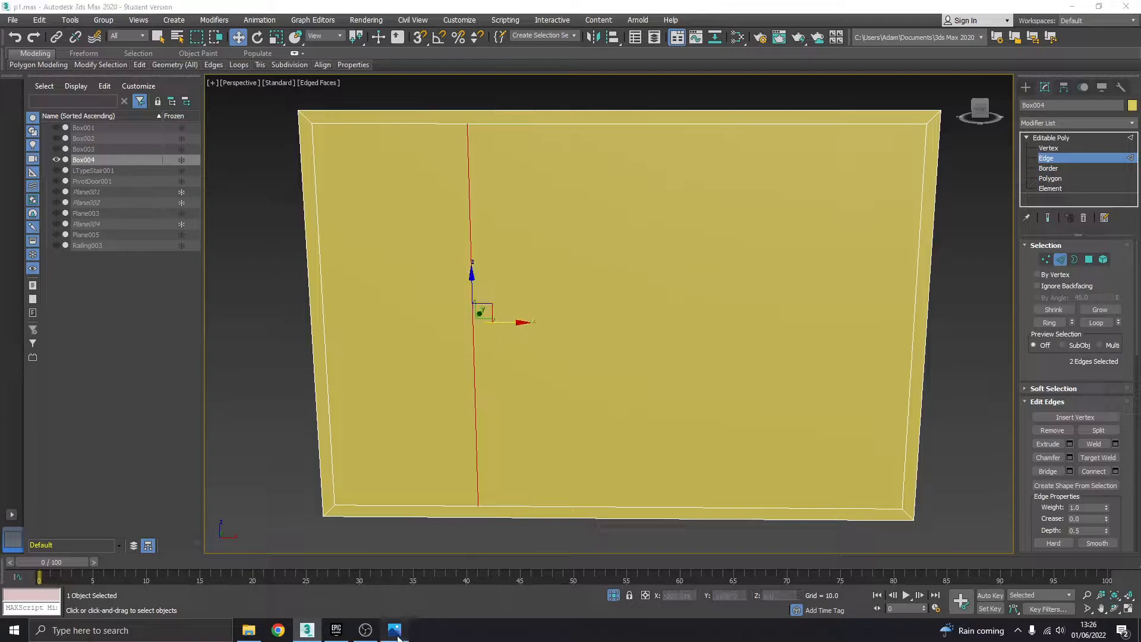
left_click(395, 631)
left_click(394, 631)
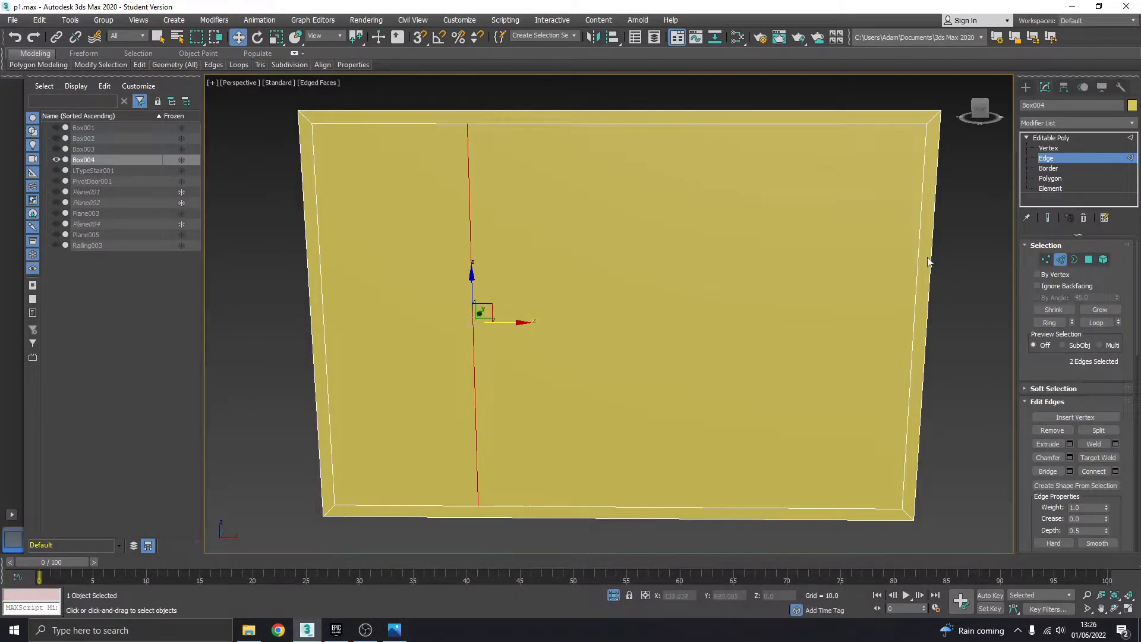
Step: Connect the wide pane's vertical edges with two evenly spaced horizontal edges on both the front and back faces
left_click(916, 251)
left_click(471, 244, "ctrl")
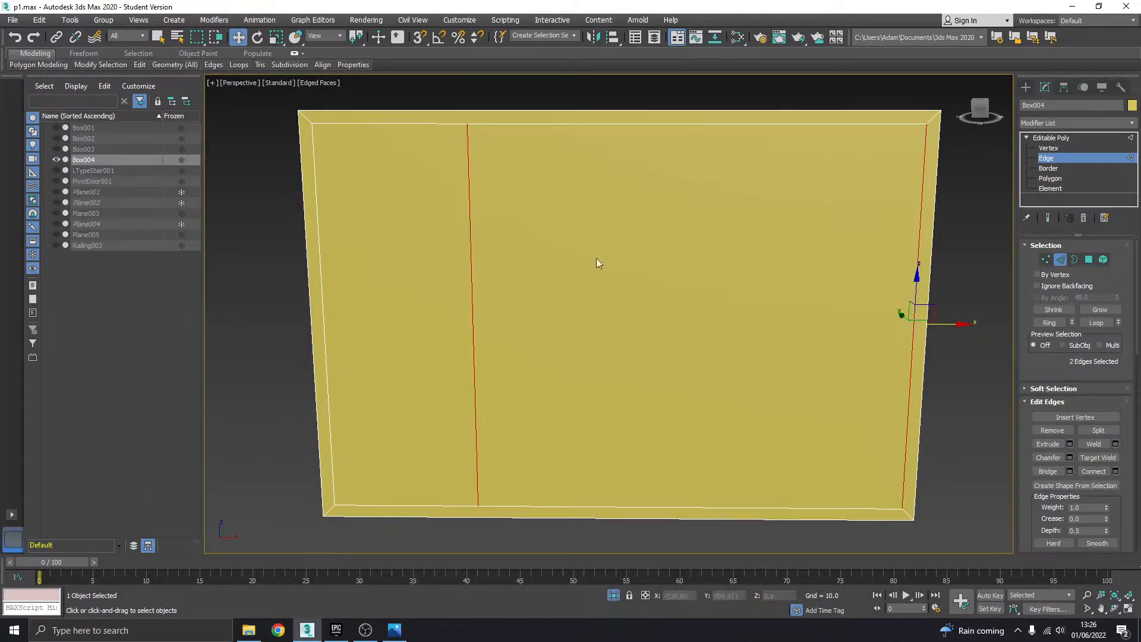
left_click(1115, 472)
scroll(584, 154, "up", 1)
left_click(578, 205)
middle_click_drag(579, 208, 553, 280, "alt")
left_click(530, 300)
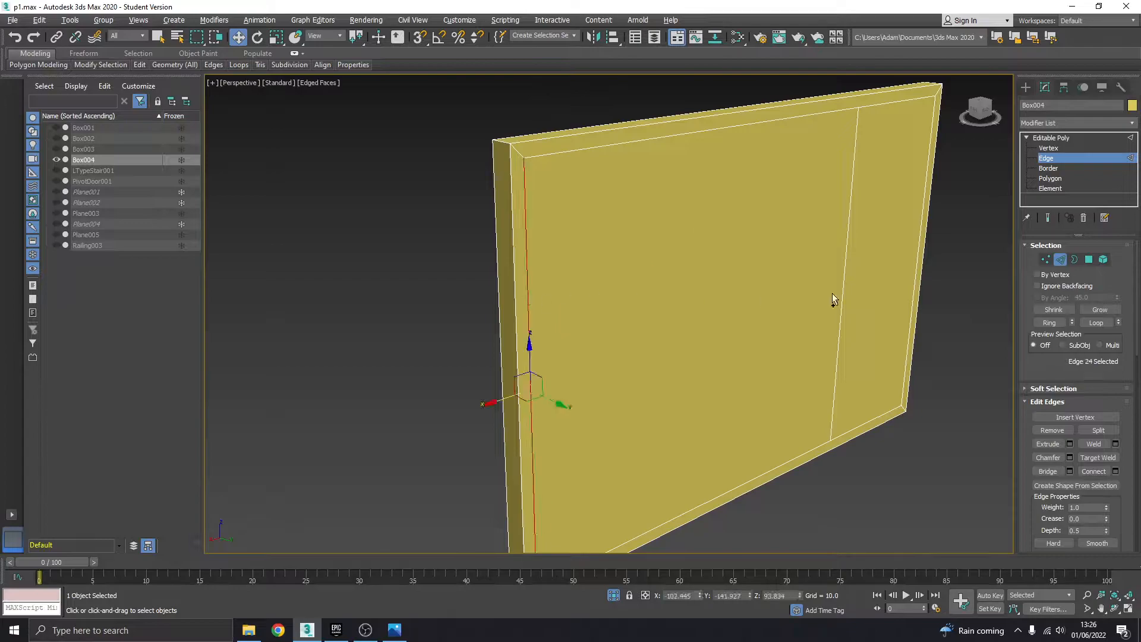
left_click(843, 281, "ctrl")
left_click(1105, 472)
mouse_move(772, 332)
middle_mouse_down("alt")
mouse_move(647, 333)
mouse_move(776, 316)
mouse_move(766, 314)
middle_mouse_up("alt")
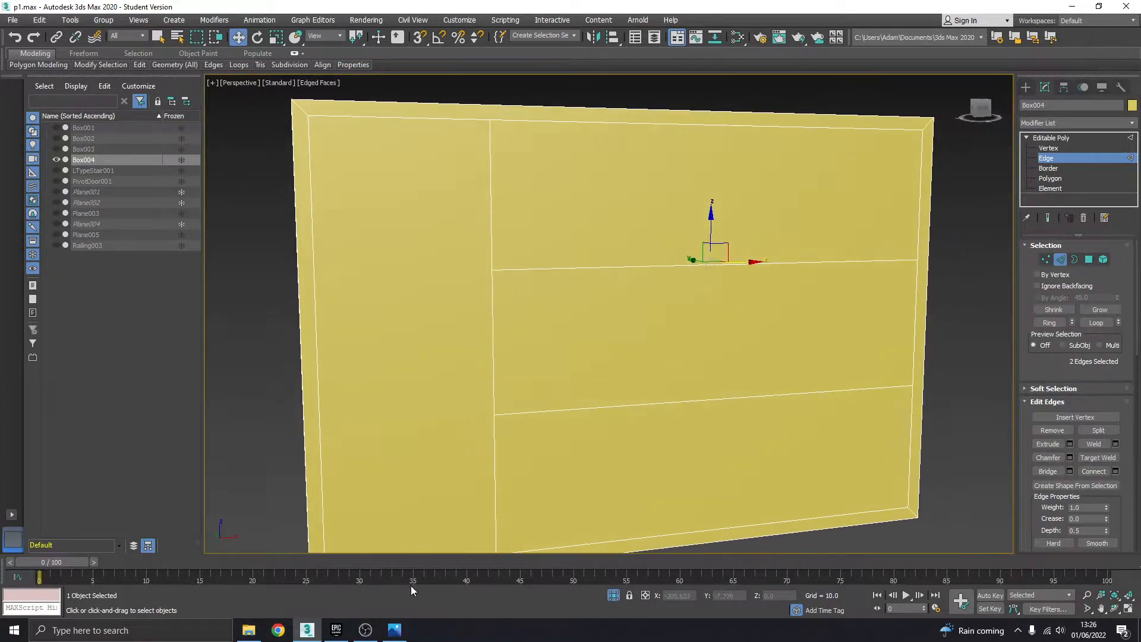
Step: Select the narrow side pane's front polygon and compare the pane layout with the reference photo
left_click(388, 629)
left_click(388, 630)
left_click(1050, 179)
left_click(461, 249)
middle_click_drag(466, 256, 491, 257)
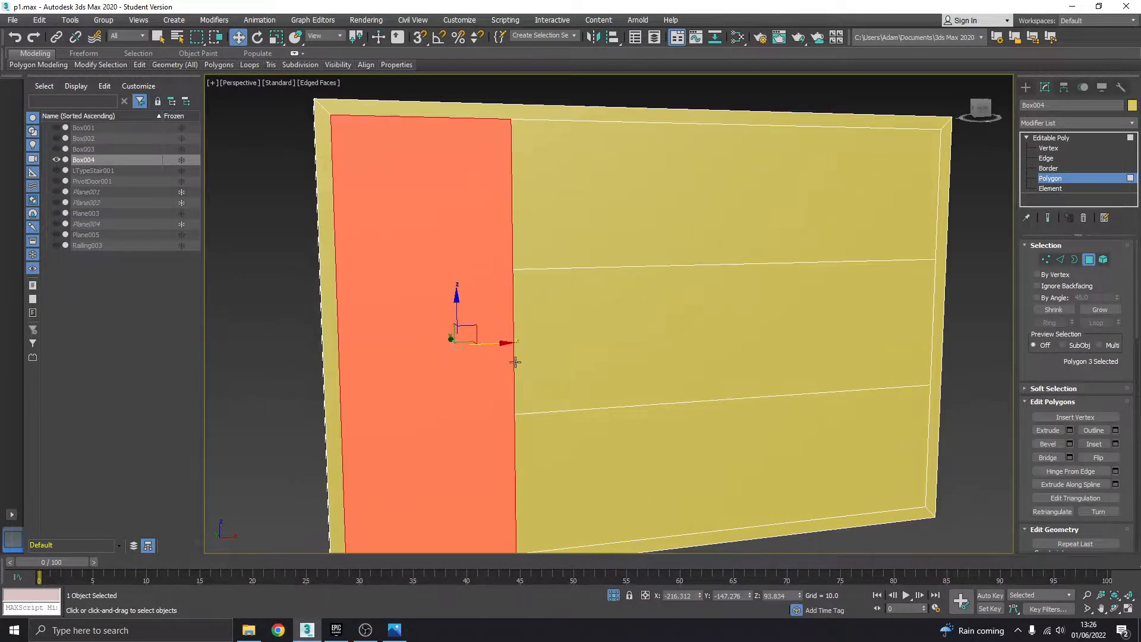
left_click(395, 631)
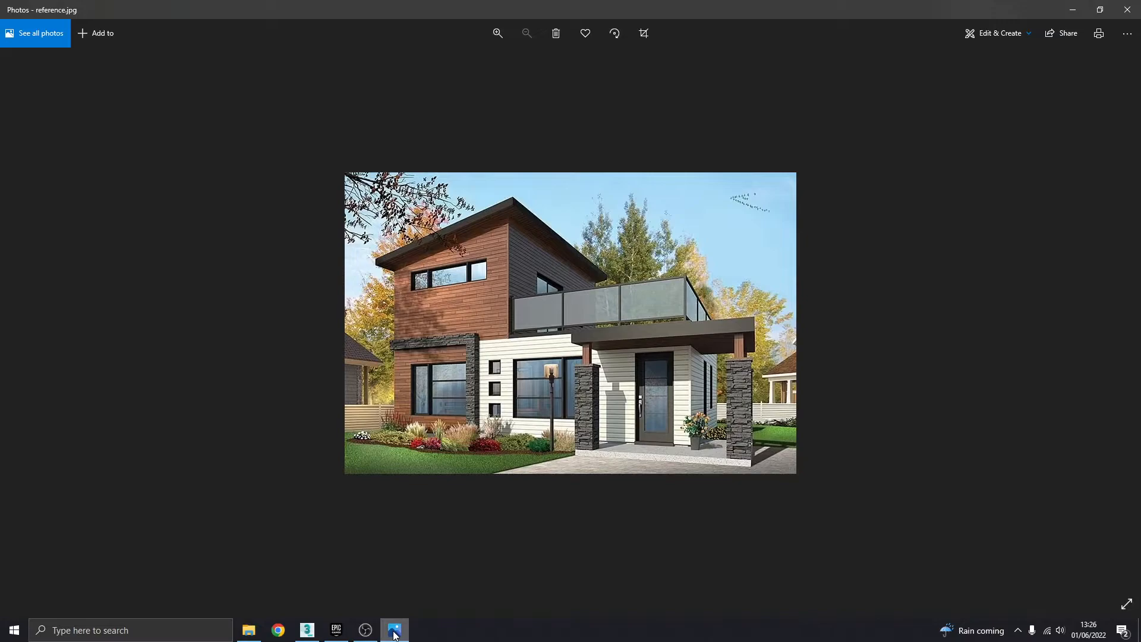
left_click(394, 631)
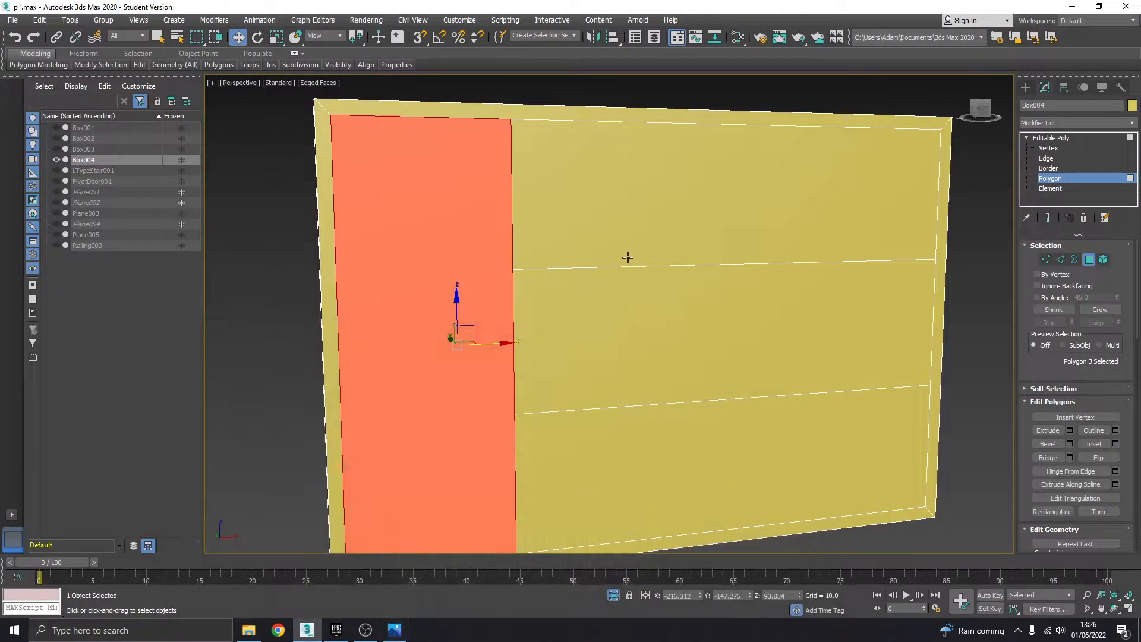
Step: Undo the evenly spaced horizontal edges in the wide pane and return to edge editing
scroll(627, 258, "up", 1)
left_click(599, 308)
key("ctrl+z")
key("ctrl+z")
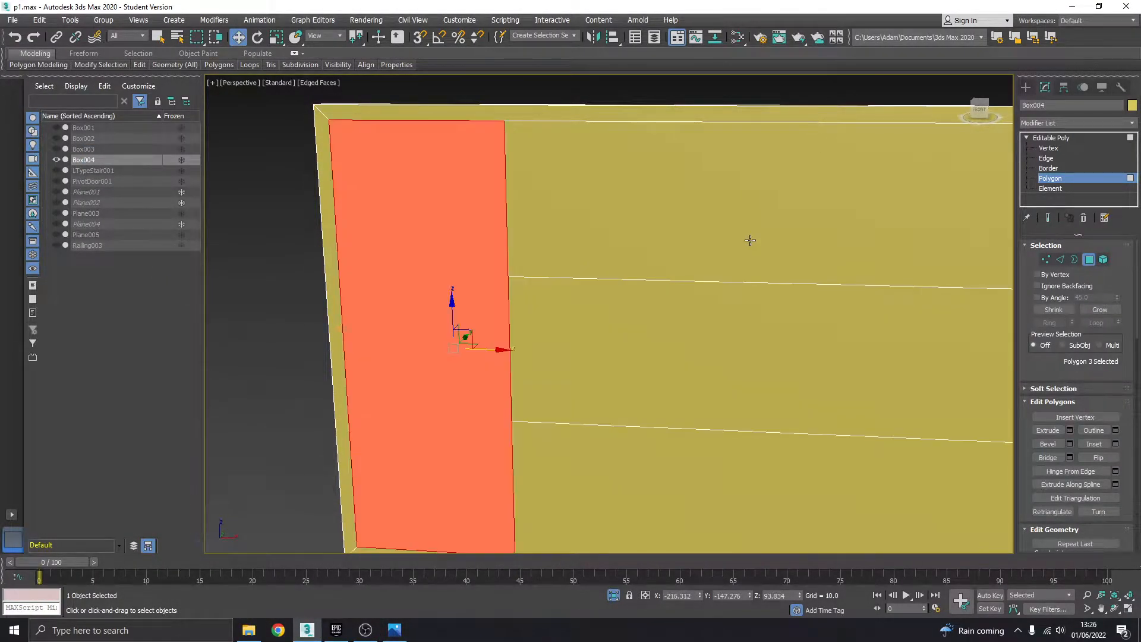
key("ctrl+z")
middle_click_drag(804, 300, 905, 273, "alt")
left_click(1047, 158)
middle_click_drag(666, 306, 754, 294, "alt")
left_click(1115, 471)
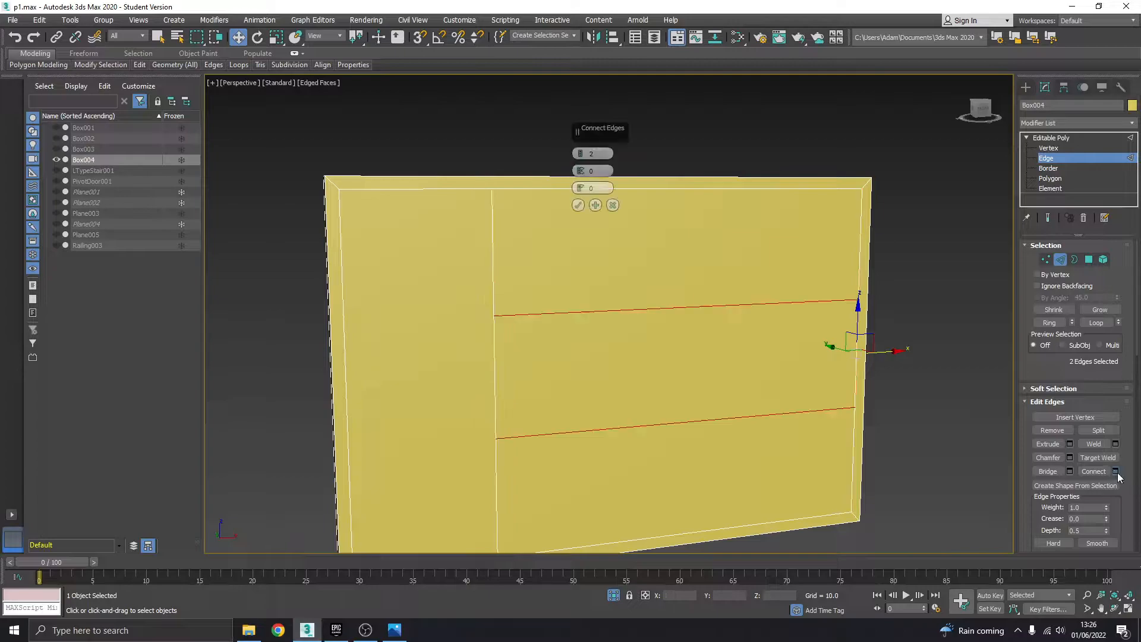
middle_click_drag(731, 380, 723, 369, "alt")
left_click(579, 168)
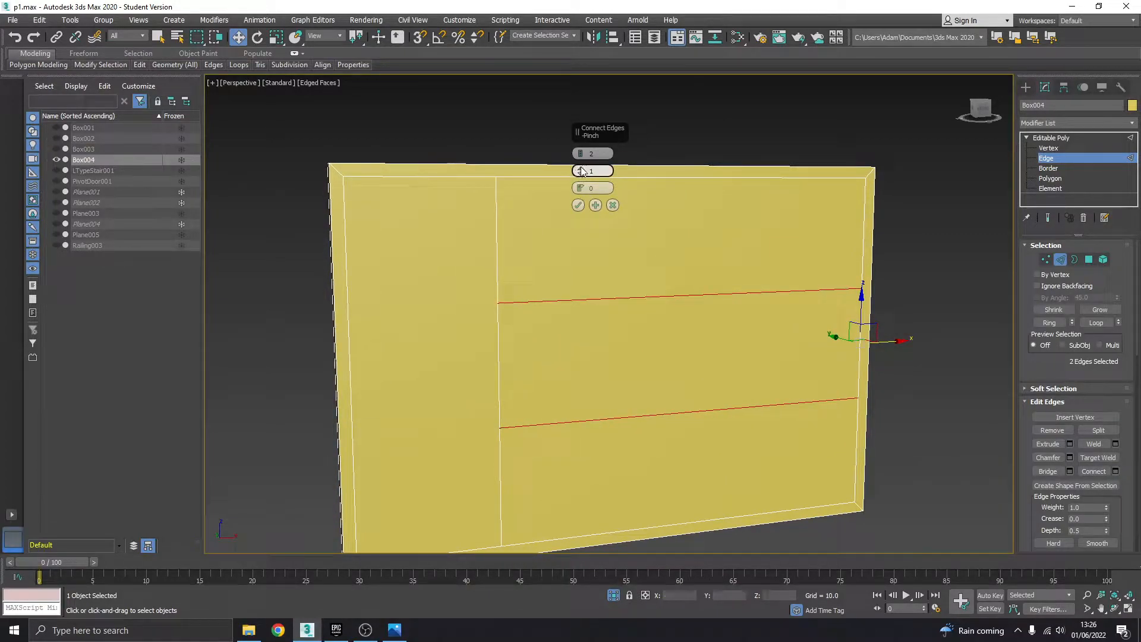
left_click(579, 185)
left_click(580, 151)
left_click(580, 151)
left_click_drag(582, 172, 608, 385)
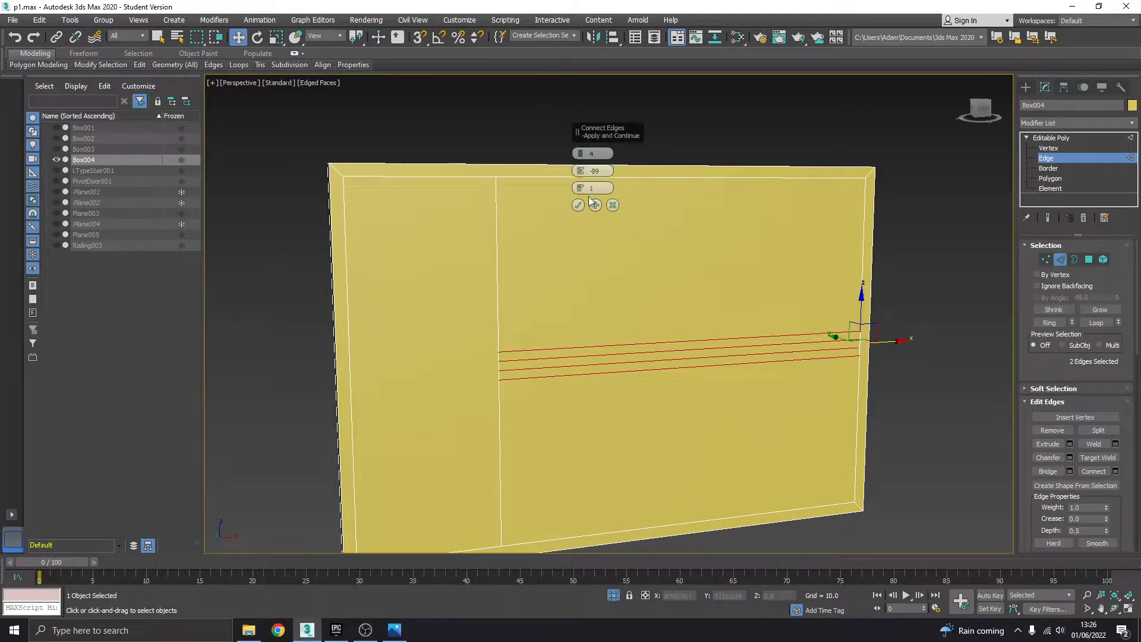
left_click_drag(580, 188, 580, 188)
left_click(612, 204)
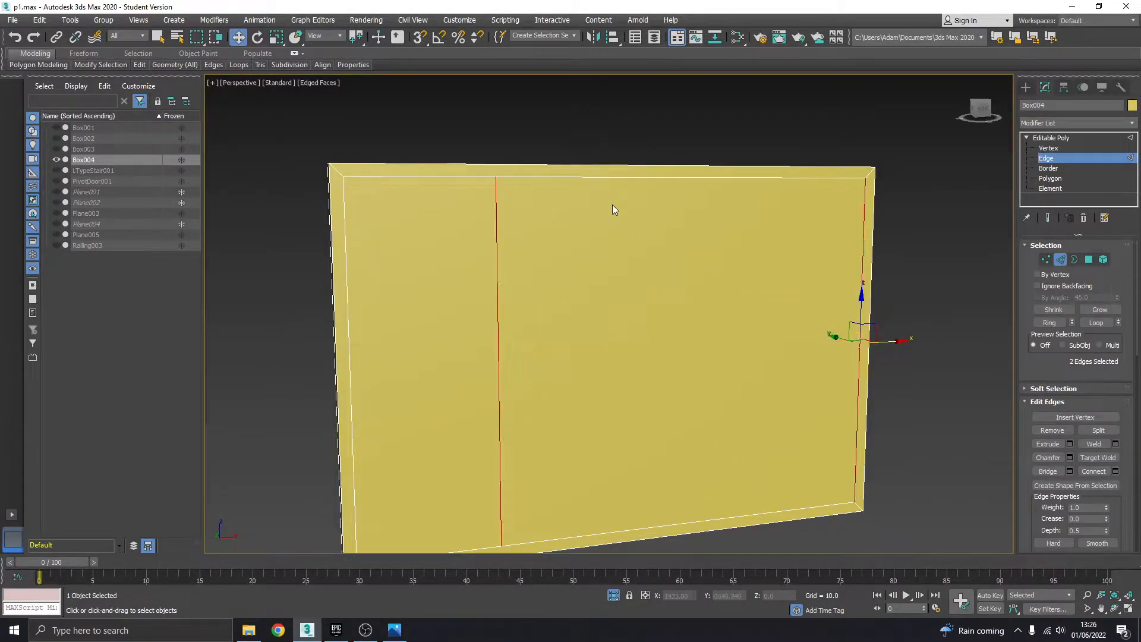
Step: Connect the wide pane's vertical edges on the front face with 2 segments at a pinch of -83
left_click(1114, 472)
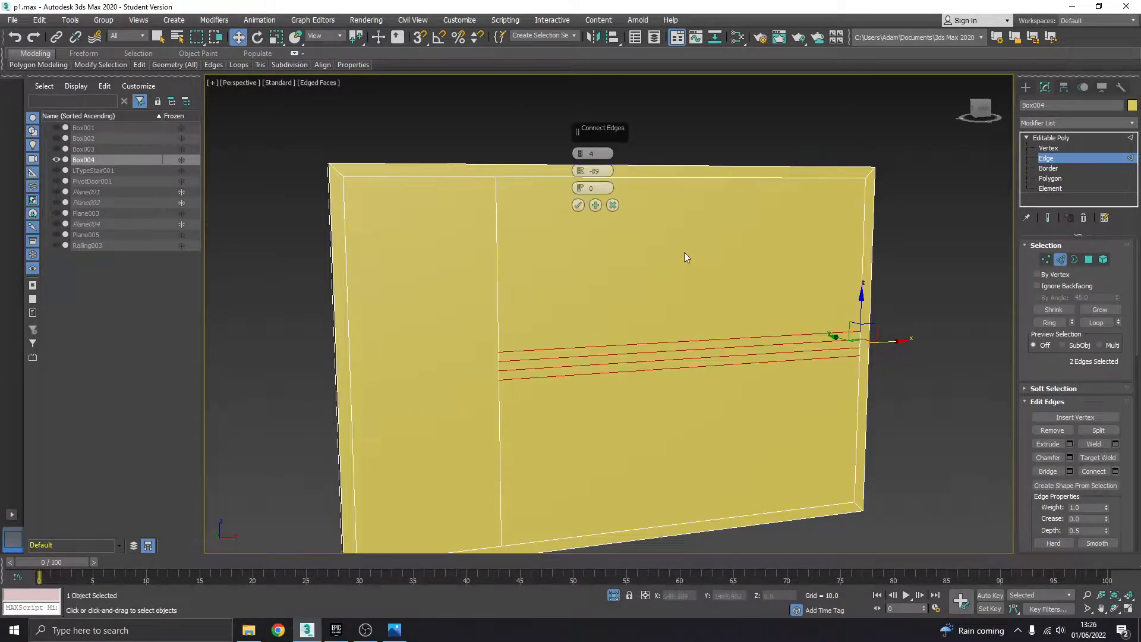
left_click_drag(581, 160, 582, 160)
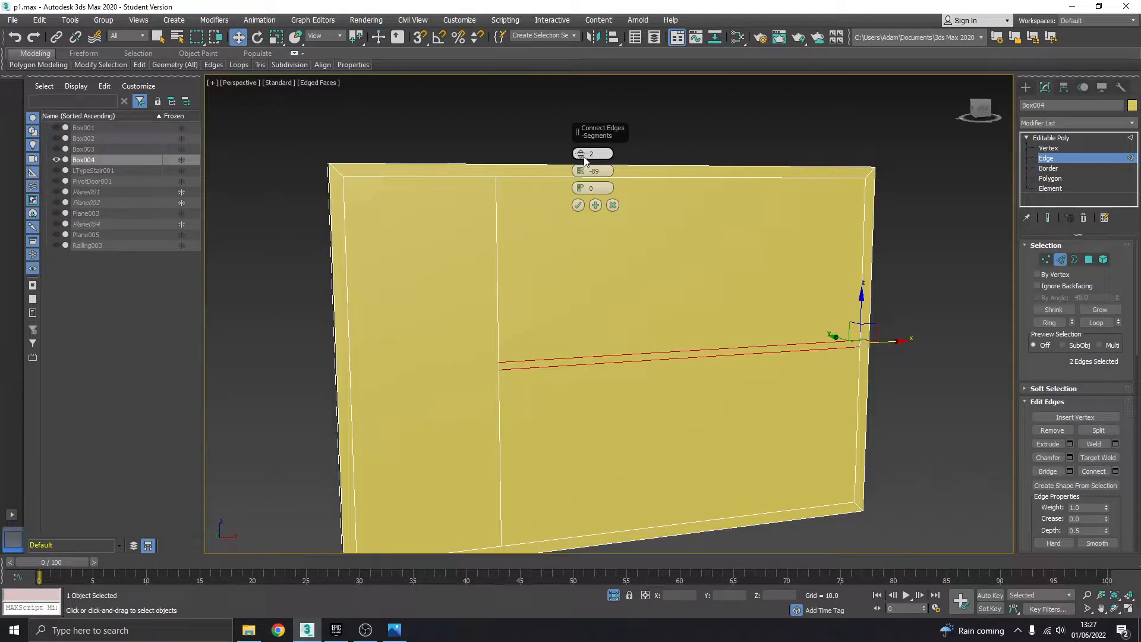
middle_click_drag(622, 294, 597, 285, "alt")
left_click_drag(581, 173, 576, 155)
left_click(578, 205)
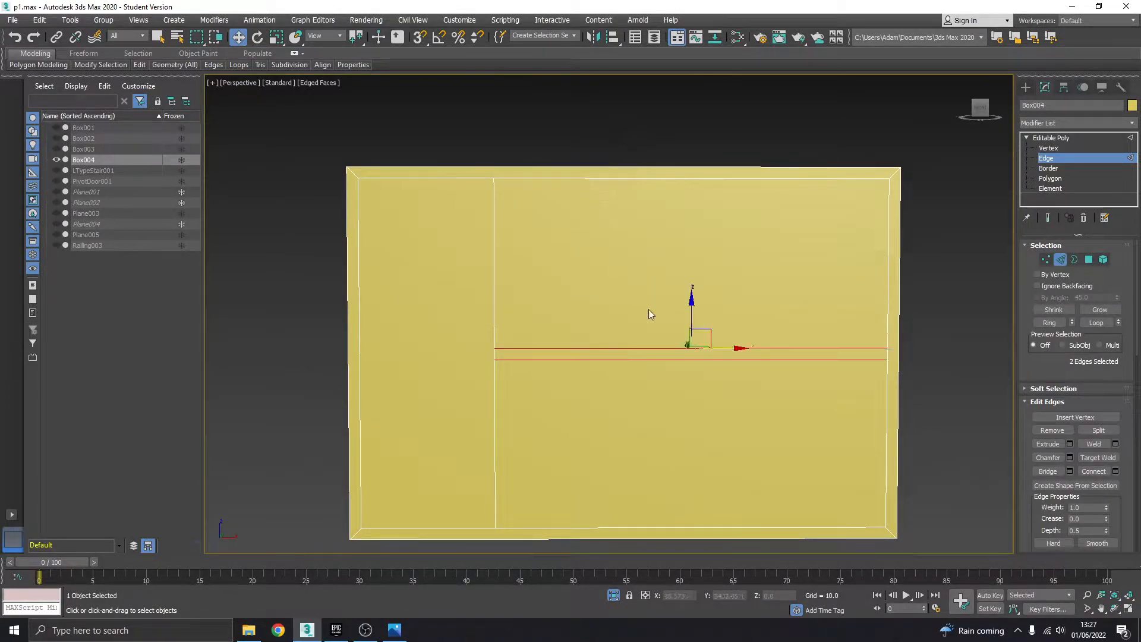
Step: Connect the wide pane's vertical edges on the back face with the same closely spaced pair of horizontal edges
left_click_drag(695, 313, 677, 255)
middle_click_drag(677, 255, 807, 297, "alt")
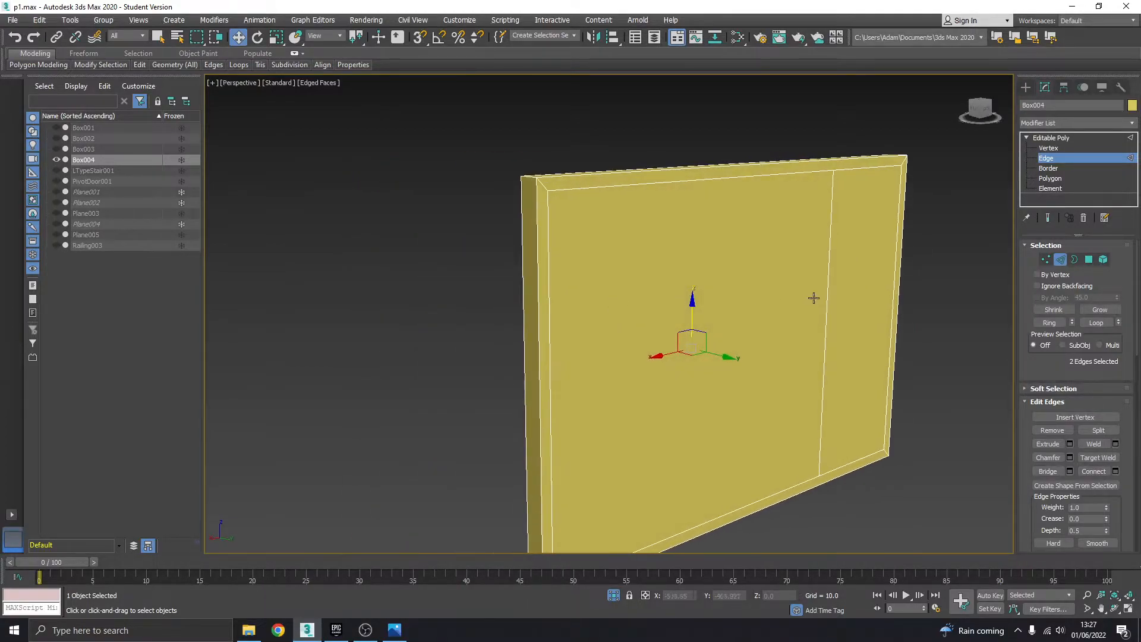
left_click(825, 293)
left_click(551, 327, "ctrl")
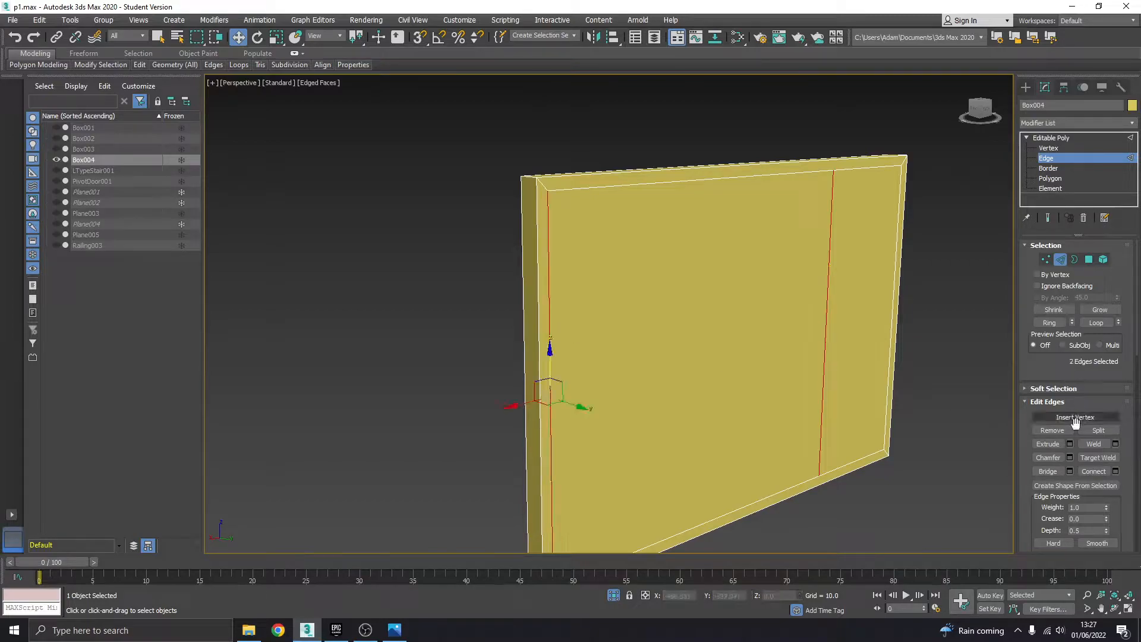
left_click(1086, 473)
Step: Select the horizontal edge pairs on both faces and move them up about 20.5 units to form the upper crossbar
middle_click_drag(668, 328, 701, 322, "alt")
left_click(750, 360, "ctrl")
left_click(746, 371, "ctrl")
left_click_drag(700, 322, 692, 240)
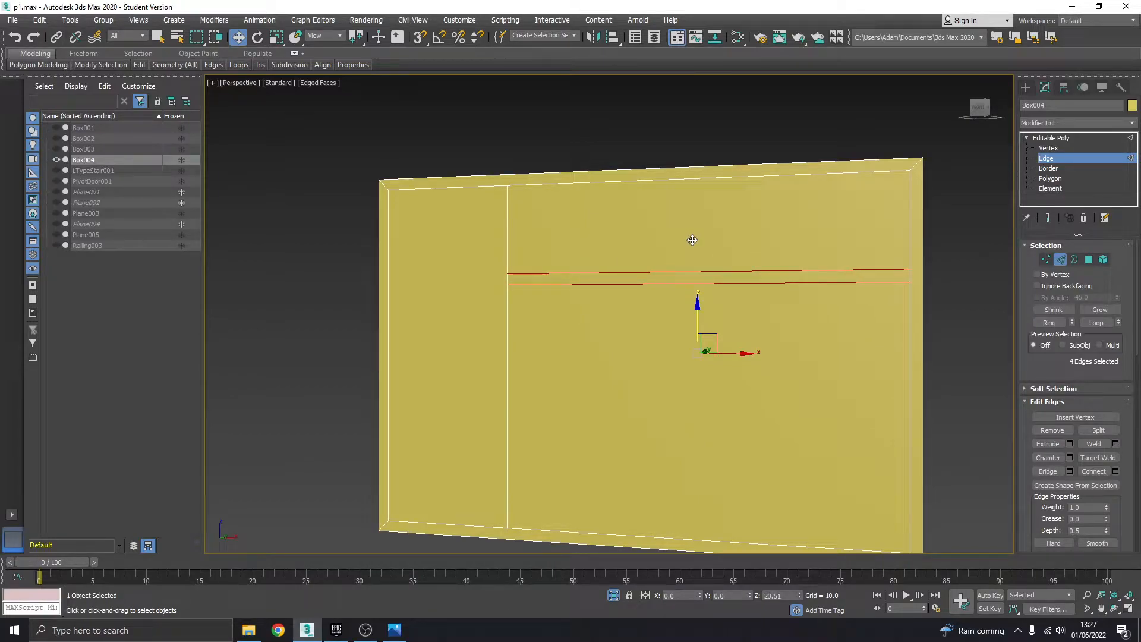
left_click_drag(692, 240, 692, 240)
Step: Connect the front face's vertical edges below the upper crossbar with 2 segments, a pinch of -76 and a slide of 0
left_click(687, 391)
left_click(507, 361)
left_click(910, 364, "ctrl")
middle_click_drag(909, 364, 801, 335, "alt")
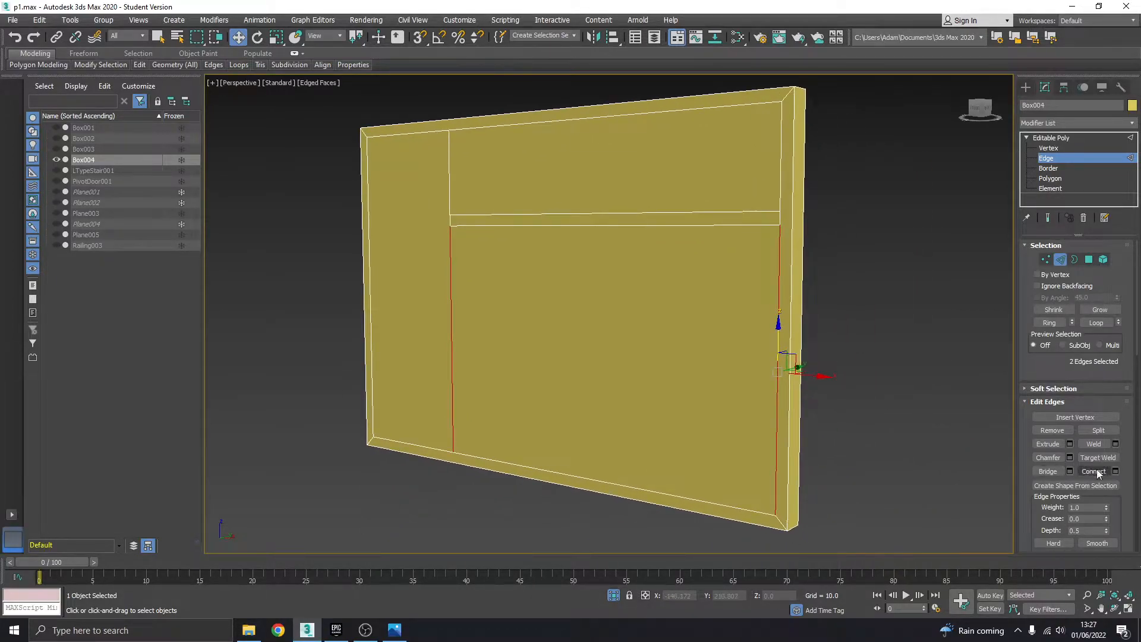
left_click(1115, 471)
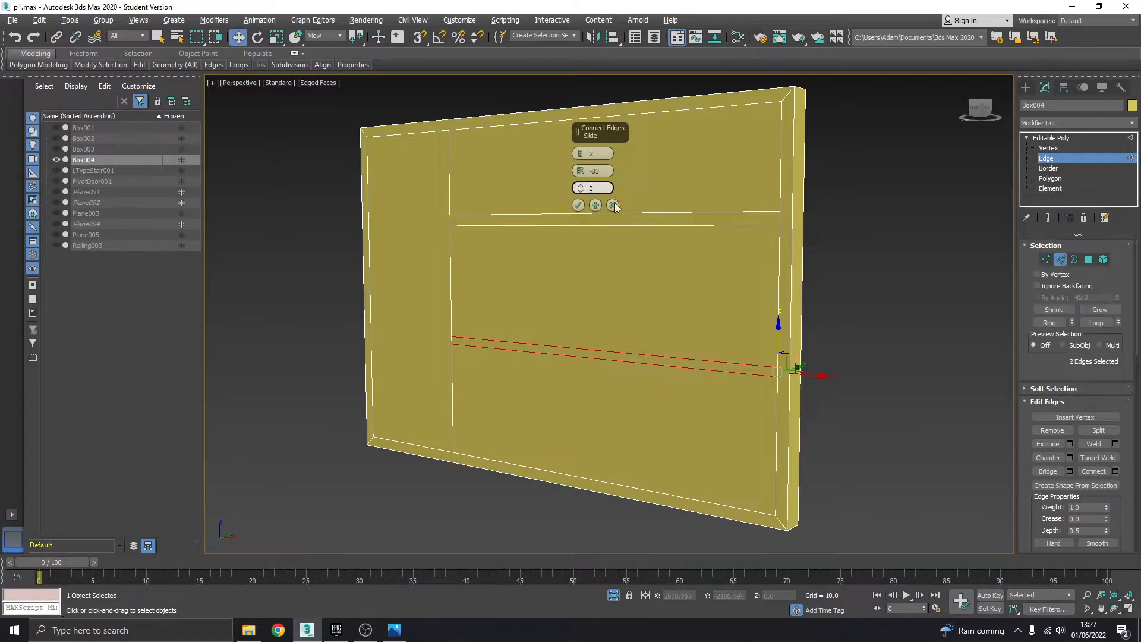
middle_click_drag(614, 199, 647, 259, "alt")
left_click_drag(581, 171, 578, 157)
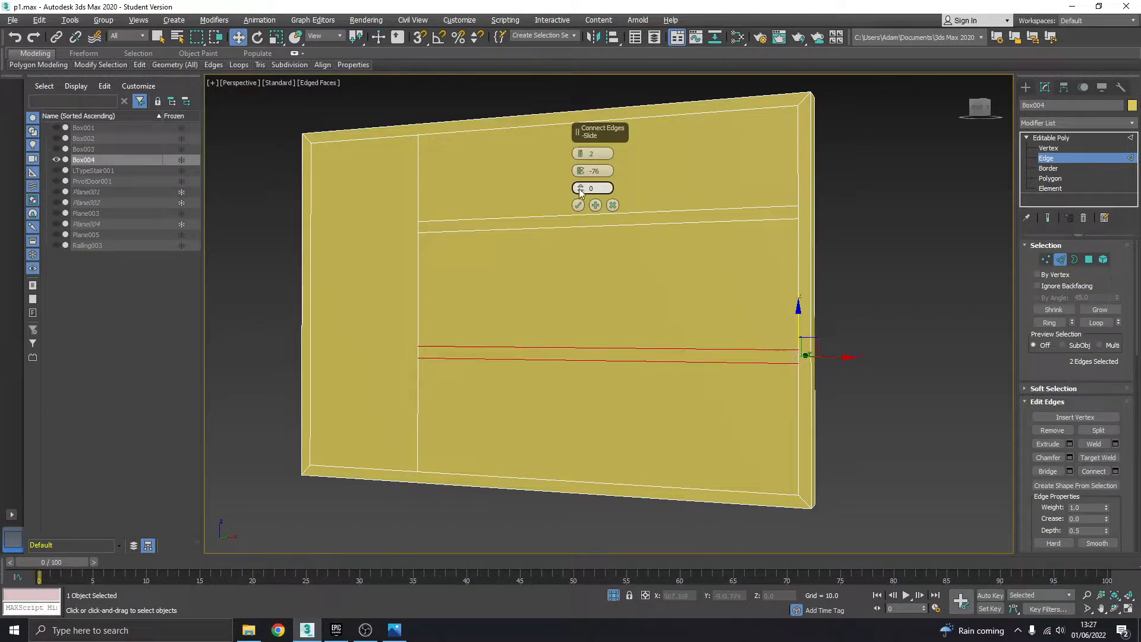
left_click(578, 205)
Step: Connect the back face's wide-pane vertical edges below the upper crossbar with 2 segments, a pinch of -76 and a slide of 0
middle_click_drag(592, 225, 507, 278, "alt")
left_click(415, 299)
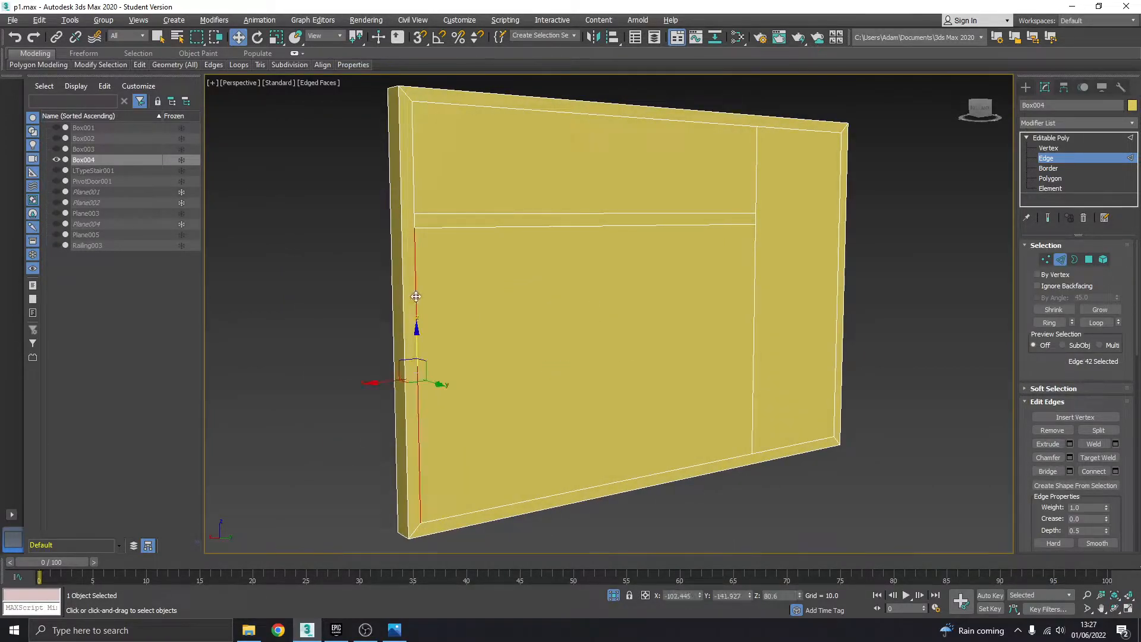
left_click(757, 300, "ctrl")
left_click(1115, 471)
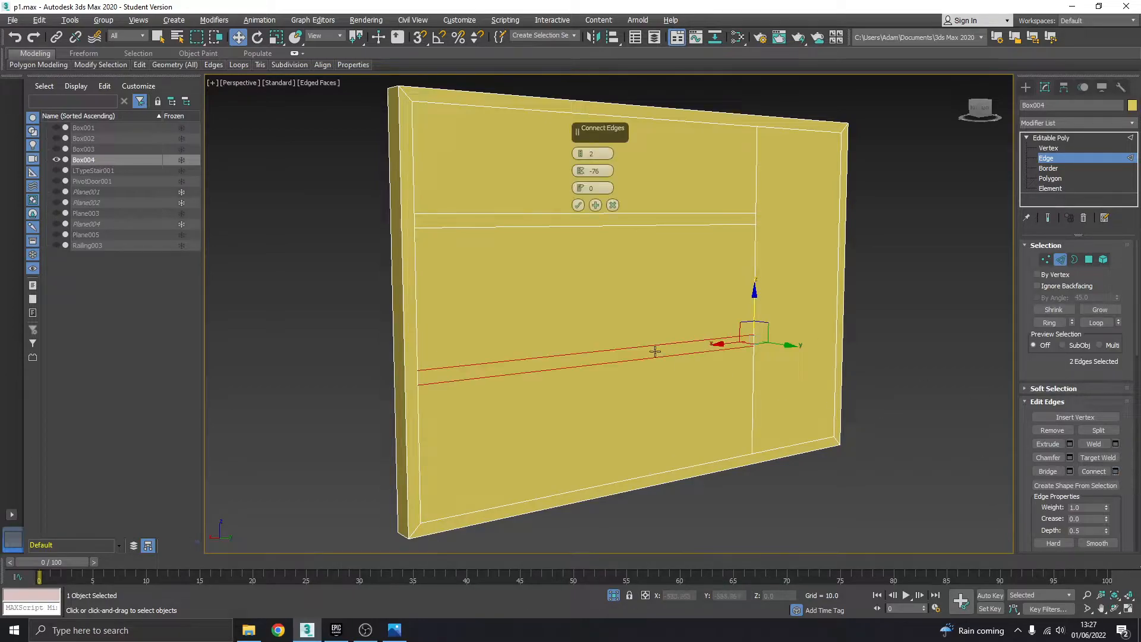
left_click(576, 205)
Step: Select the lower horizontal edge pairs on both faces and move them down about 2.4 units to form the lower crossbar
middle_click_drag(507, 260, 625, 338, "alt")
left_click(651, 357, "ctrl")
left_click(650, 371, "ctrl")
left_click_drag(603, 324, 604, 333)
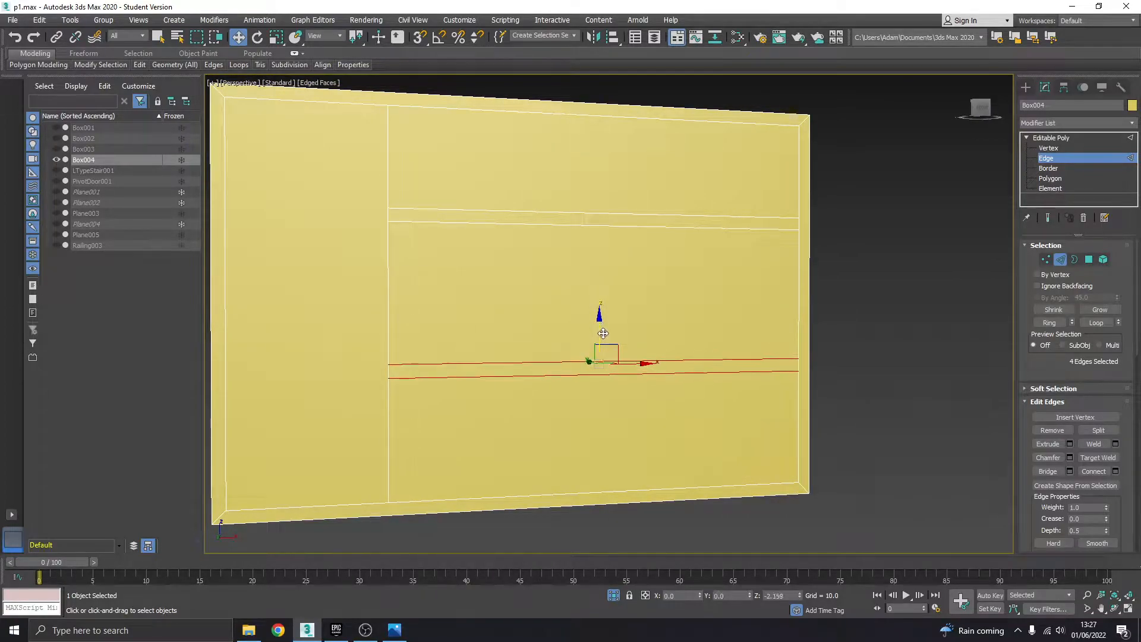
left_click(547, 211)
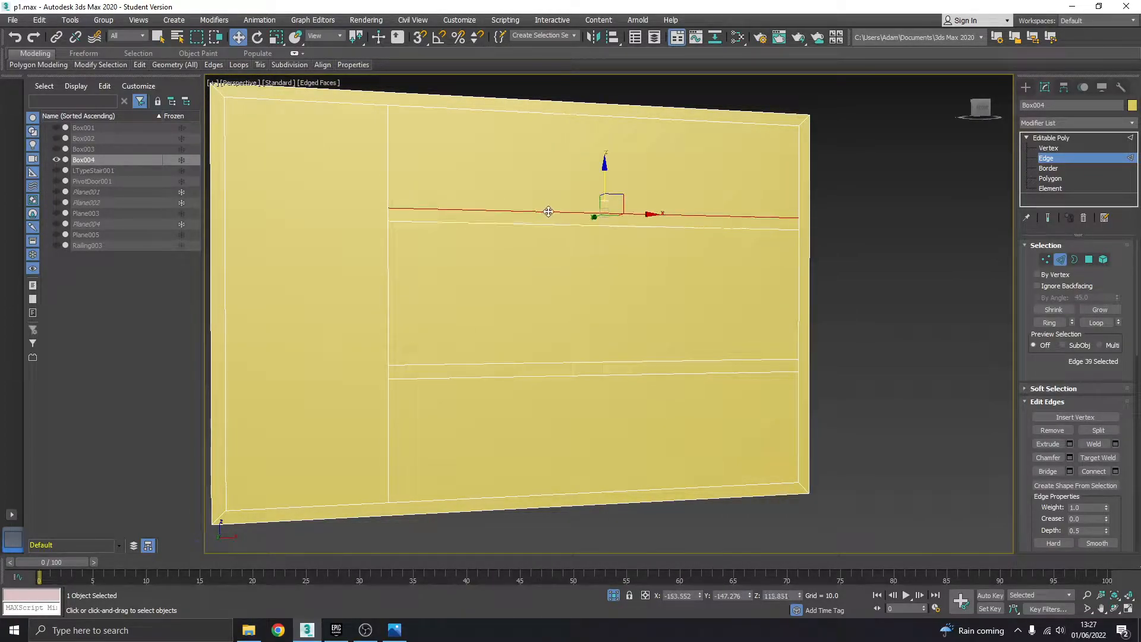
key("ctrl+z")
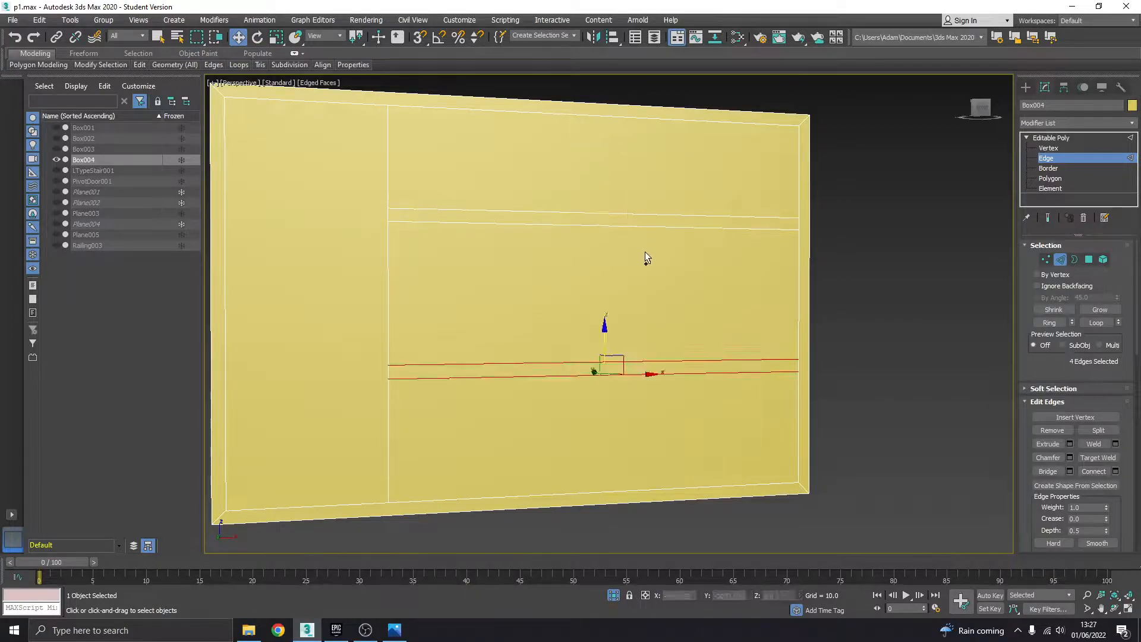
Step: Connect the narrow pane's top and bottom edges on the front face with 1 segment and move the new vertical edge close to the wide pane
middle_click_drag(644, 251, 679, 300, "alt")
left_click(840, 310)
scroll(840, 311, "down", 4)
scroll(660, 273, "up", 2)
left_click(623, 209)
left_click(612, 453, "ctrl")
middle_click_drag(615, 454, 658, 437, "alt")
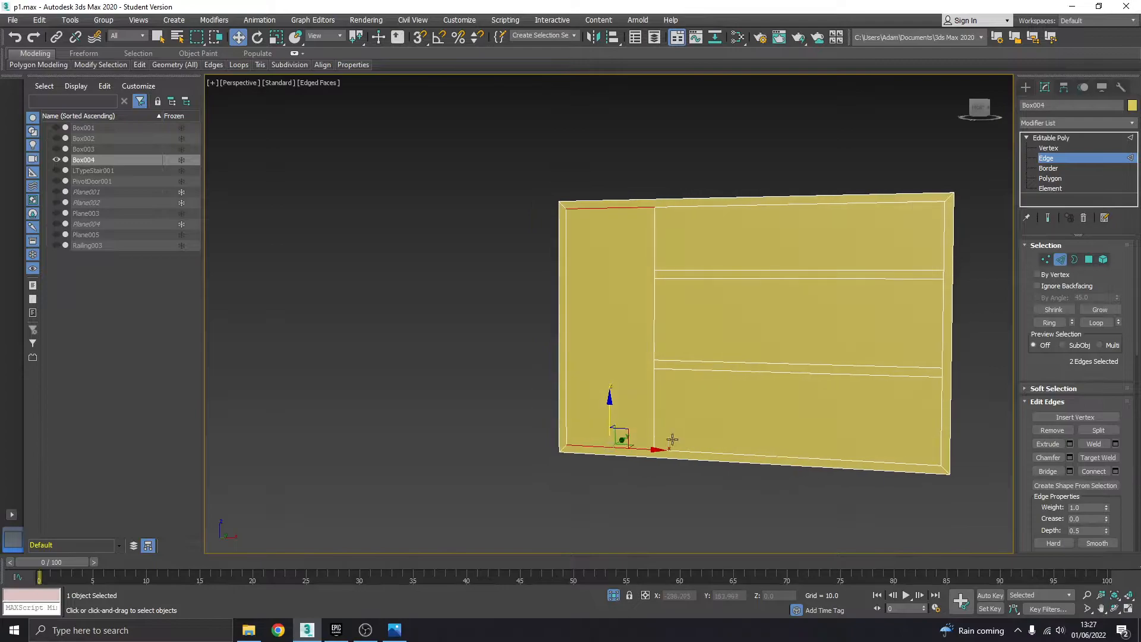
left_click(1115, 471)
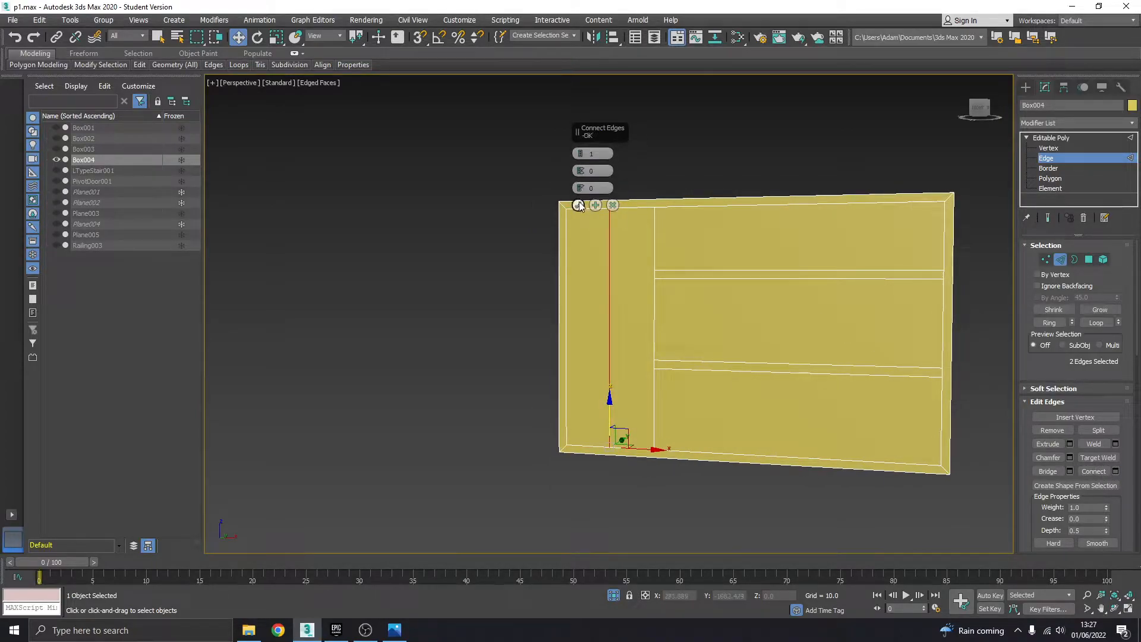
left_click_drag(581, 188, 584, 233)
right_click(580, 191)
left_click_drag(579, 174, 584, 242)
left_click(580, 204)
scroll(633, 333, "up", 3)
left_click_drag(634, 333, 693, 327)
Step: Connect the narrow pane's top and bottom edges on the back face and move the new vertical edge next to the crossbar ends
middle_click_drag(692, 328, 734, 178, "alt")
left_click(715, 153)
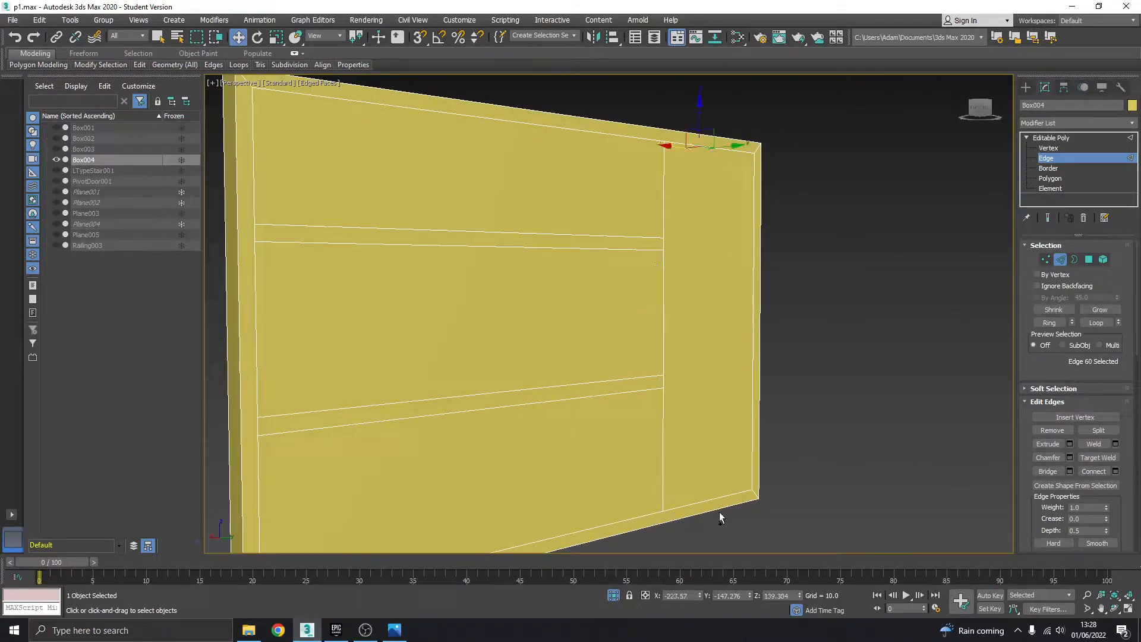
left_click(719, 495)
left_click(728, 150, "ctrl")
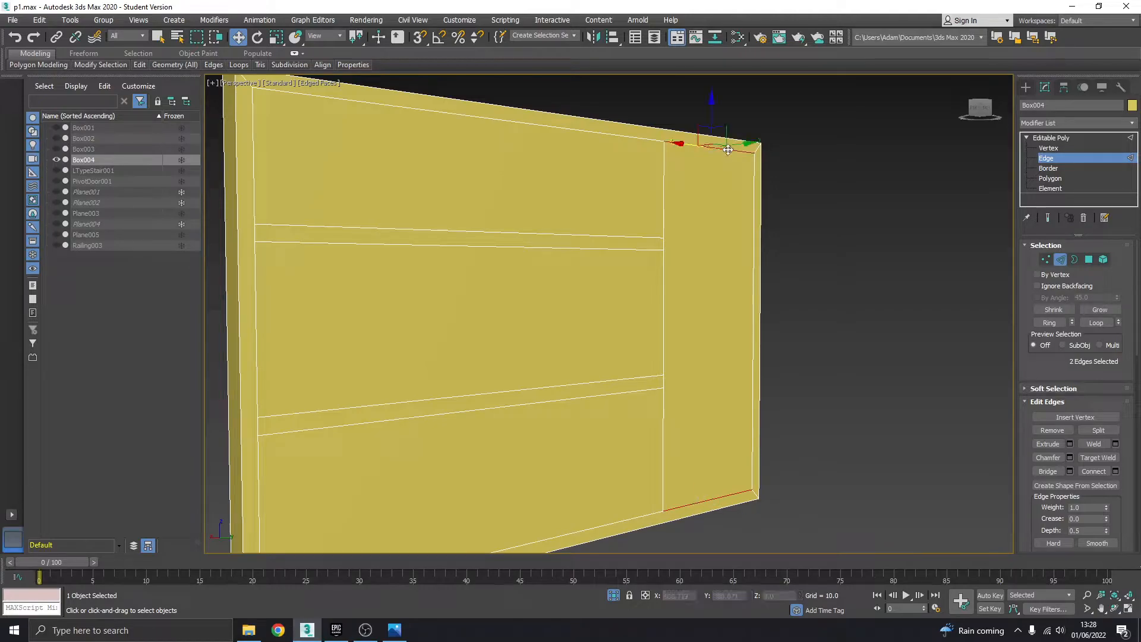
left_click(1098, 473)
middle_click_drag(778, 309, 692, 325, "alt")
left_click_drag(675, 323, 619, 325)
Step: Select the four pane polygons on each of the front and back faces and bridge them to cut the window openings through
left_click(1052, 179)
left_click(751, 265)
left_click(577, 313, "ctrl")
left_click(567, 225, "ctrl")
left_click(569, 455, "ctrl")
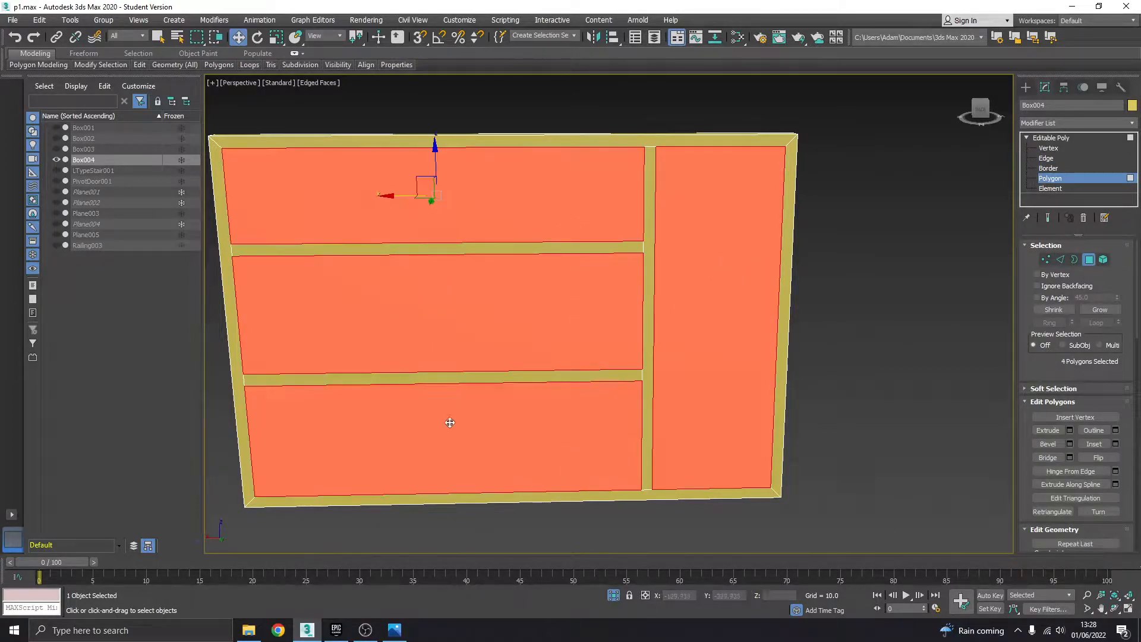
middle_click_drag(458, 420, 659, 418, "alt")
left_click(601, 426, "ctrl")
left_click(560, 304, "ctrl")
left_click(526, 226, "ctrl")
left_click(288, 293, "ctrl")
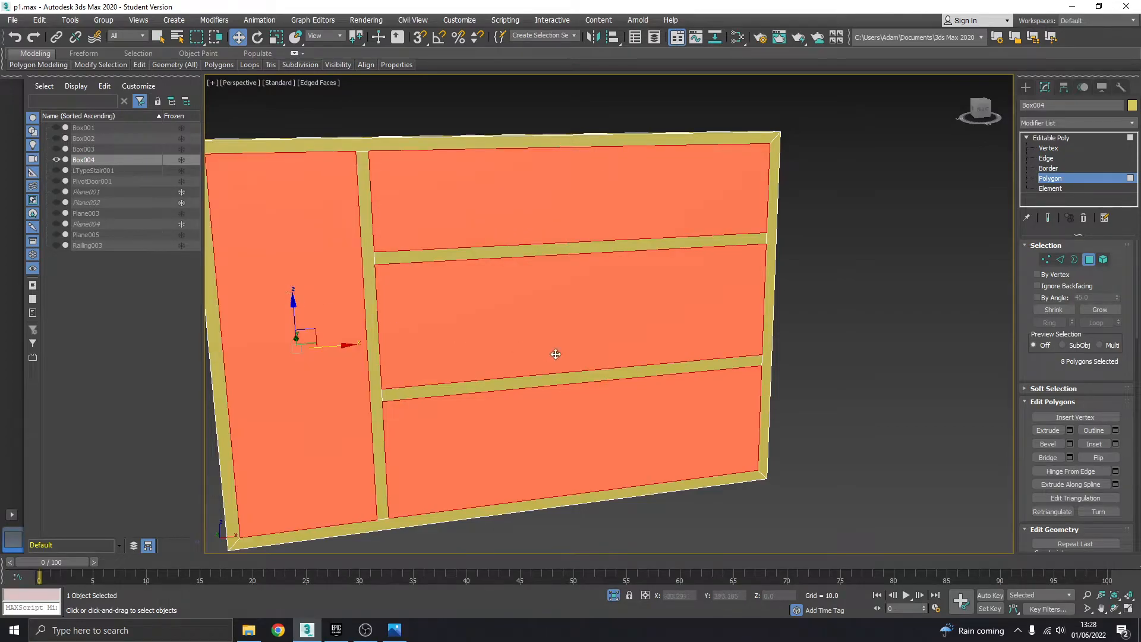
middle_click_drag(556, 356, 511, 359, "alt")
left_click(1063, 459)
left_click(580, 338)
scroll(583, 323, "down", 3)
middle_click_drag(584, 325, 491, 540, "alt")
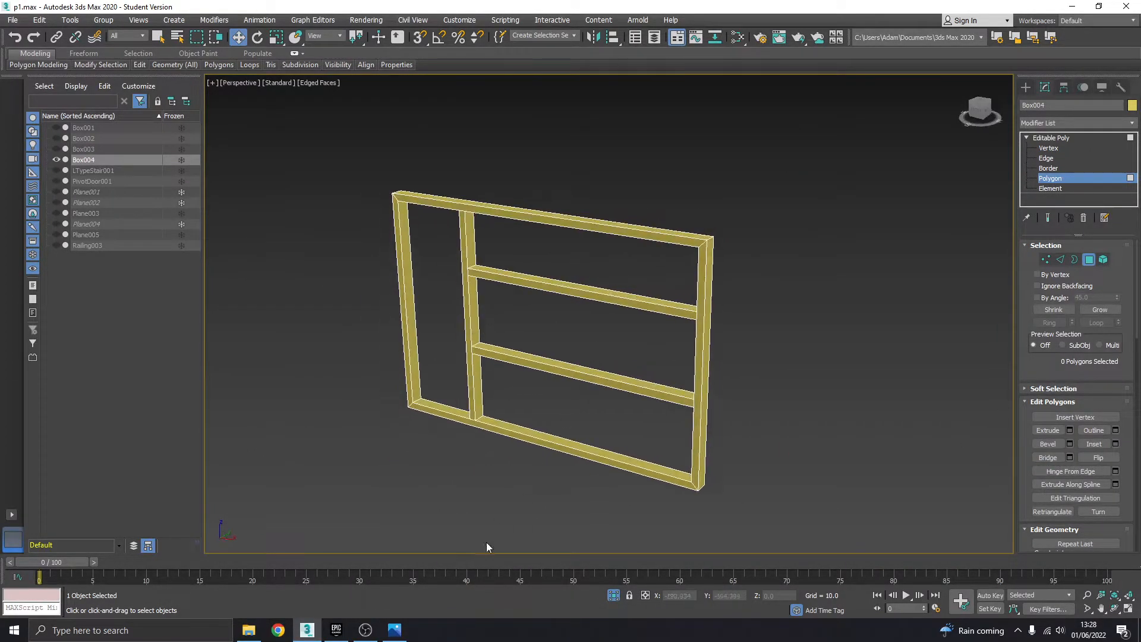
Step: Check the reference photo, end isolation to show the whole house, and leave polygon editing with the window frame deselected
left_click(400, 639)
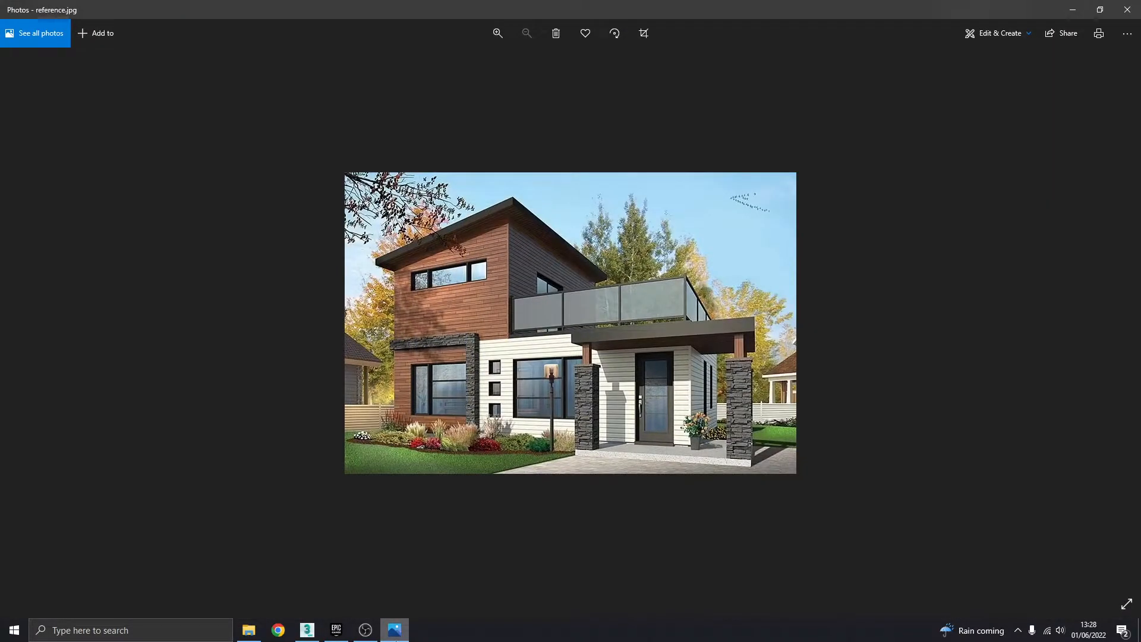
left_click(396, 640)
right_click(607, 310)
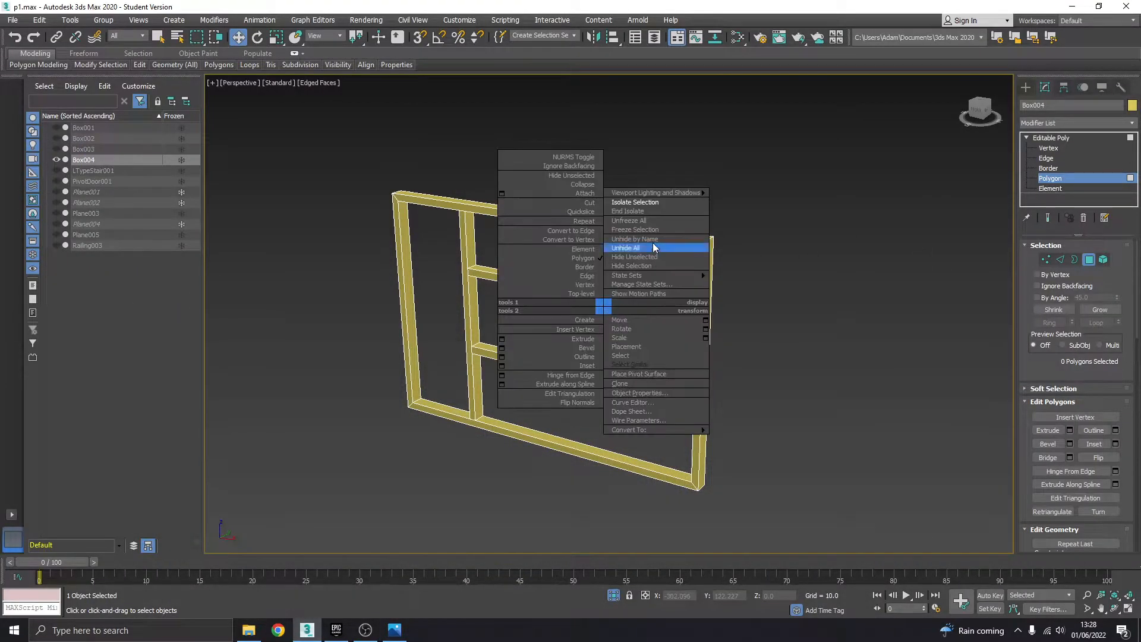
left_click(645, 213)
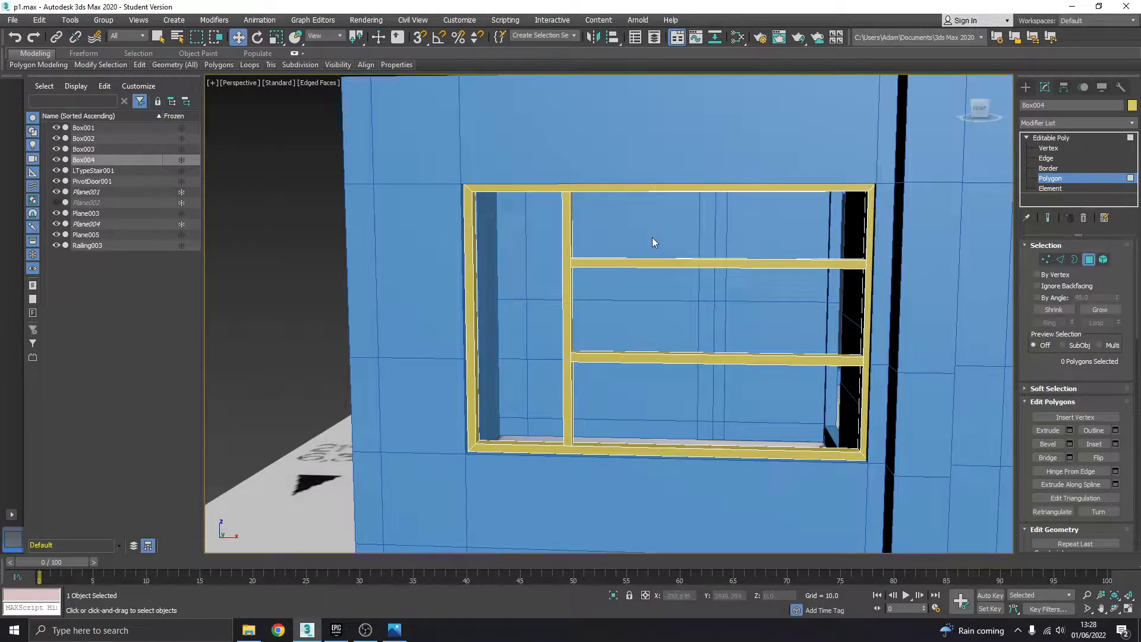
scroll(769, 305, "down", 10)
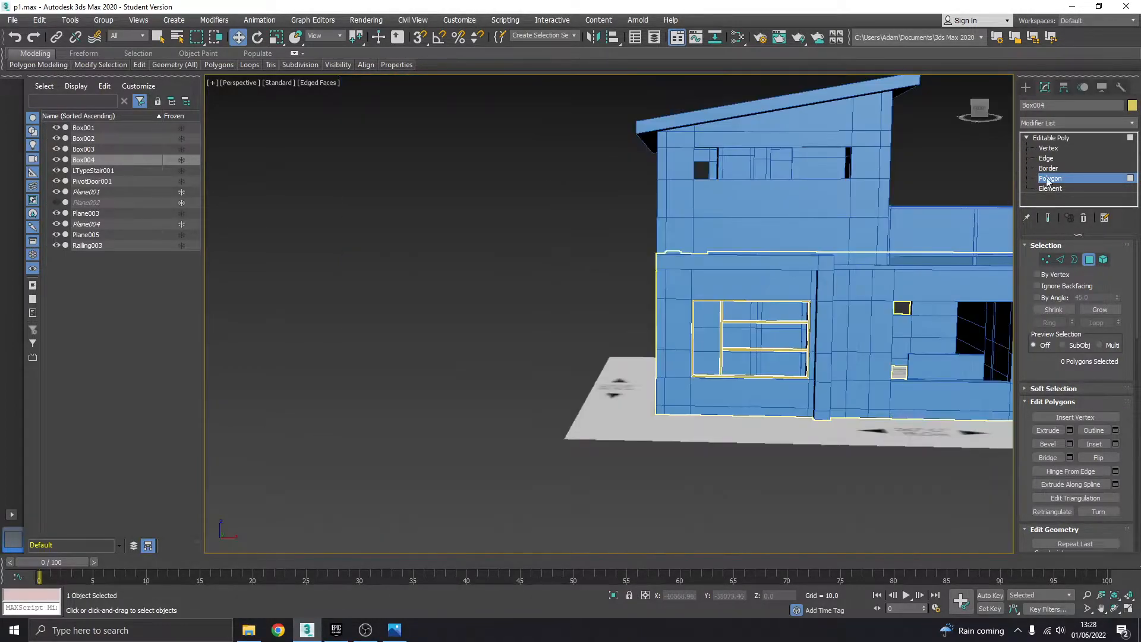
left_click(1062, 138)
left_click(616, 372)
Step: Create a small thin AutoGrid box on the bottom rail in the window frame's lower corner, beside the narrow pane's outer side
scroll(757, 381, "up", 5)
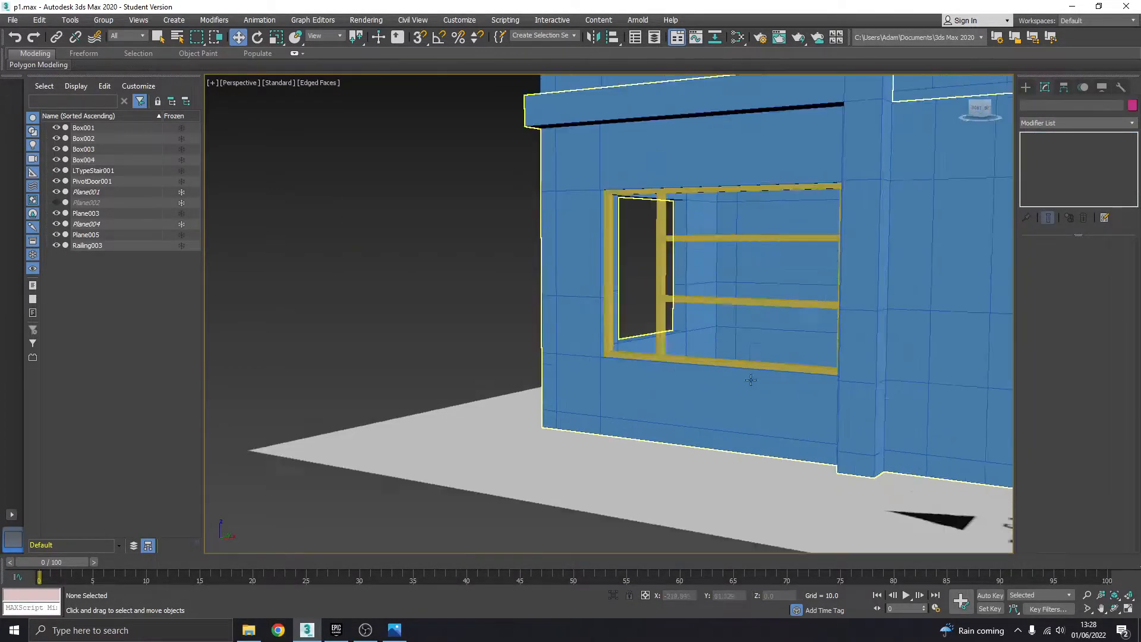
middle_click_drag(713, 309, 647, 337, "alt")
scroll(640, 332, "up", 4)
middle_click_drag(772, 315, 569, 318)
scroll(569, 318, "down", 4)
mouse_move(1004, 277)
middle_mouse_down()
mouse_move(853, 303)
mouse_move(992, 277)
middle_mouse_up()
scroll(388, 377, "up", 2)
scroll(388, 377, "up", 4)
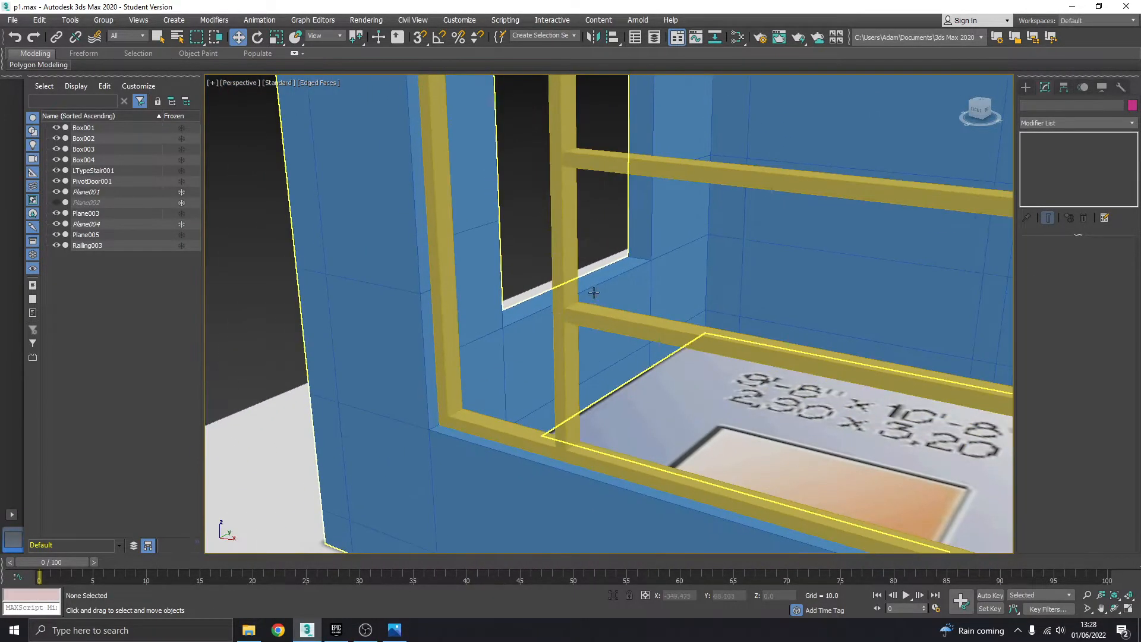
left_click(1024, 87)
left_click(1052, 158)
middle_click_drag(369, 416, 614, 426)
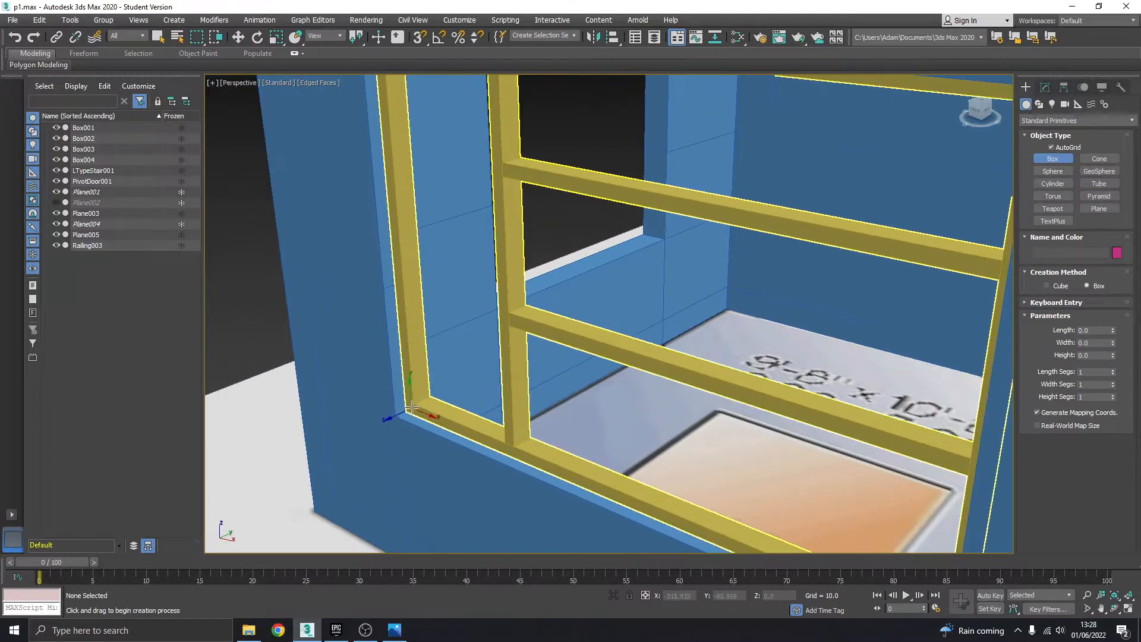
scroll(432, 395, "up", 5)
left_click_drag(445, 387, 534, 410)
left_click(524, 373)
right_click(525, 373)
Step: Convert the new small box to an Editable Poly
right_click(481, 365)
mouse_move(555, 479)
left_click(605, 490)
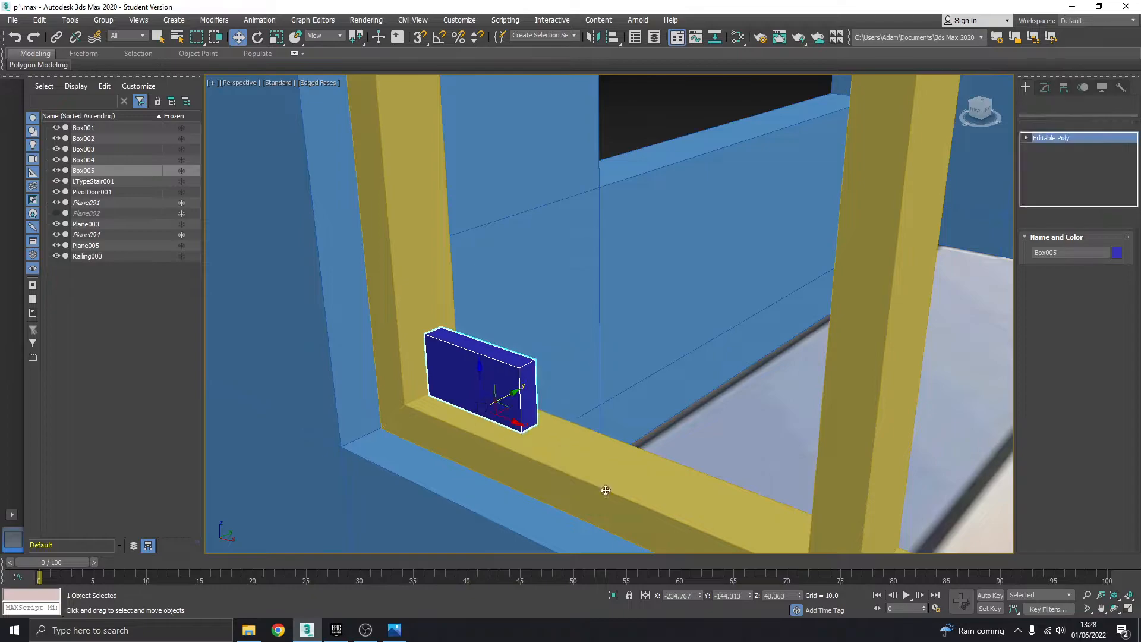
Step: Raise the small box's top polygon up to the window frame's top rail
left_click(1026, 138)
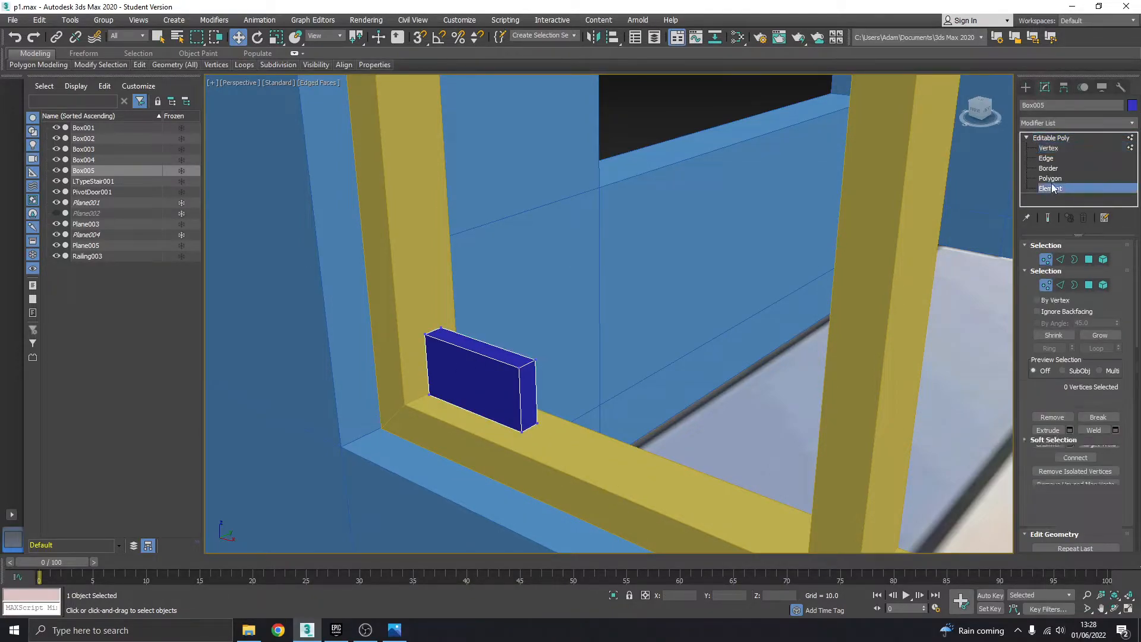
left_click(1051, 178)
left_click(506, 351)
scroll(506, 351, "down", 5)
middle_click_drag(518, 313, 519, 402)
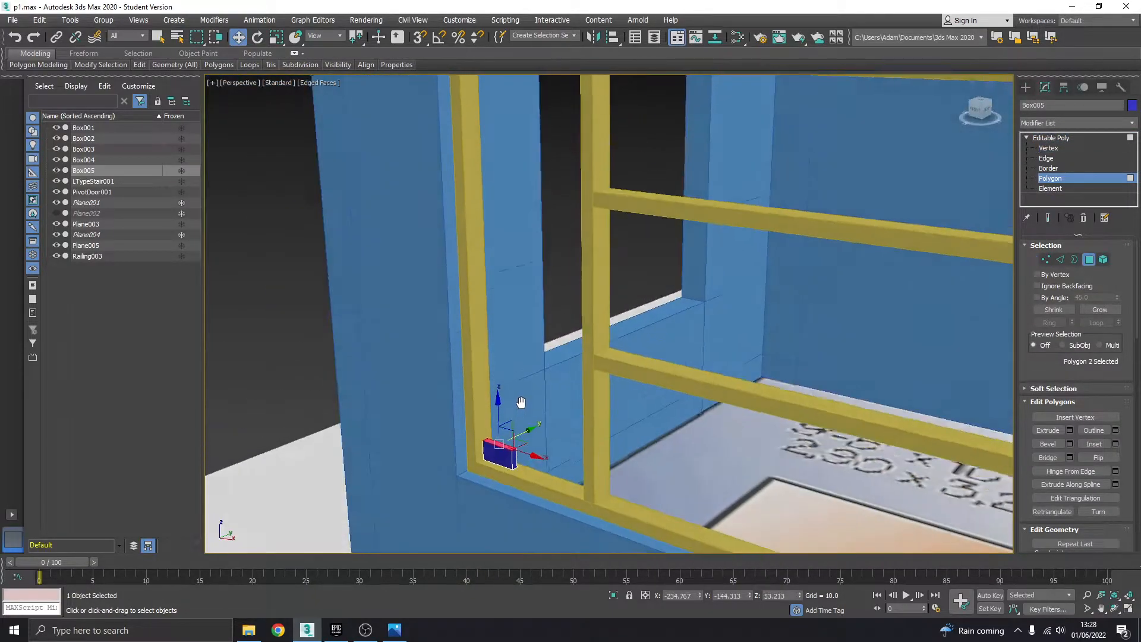
left_click_drag(498, 416, 523, 237)
middle_click_drag(528, 242, 518, 325)
left_click_drag(497, 383, 517, 214)
Step: Move the box's side polygon across to the frame's far side so the glass pane fills the whole window
left_click(510, 310)
middle_click_drag(514, 315, 512, 355, "alt")
scroll(524, 351, "down", 4)
left_click_drag(475, 340, 667, 337)
middle_click_drag(667, 337, 676, 349, "alt")
left_click_drag(486, 375, 806, 353)
scroll(737, 344, "down", 5)
middle_click_drag(773, 330, 745, 298, "alt")
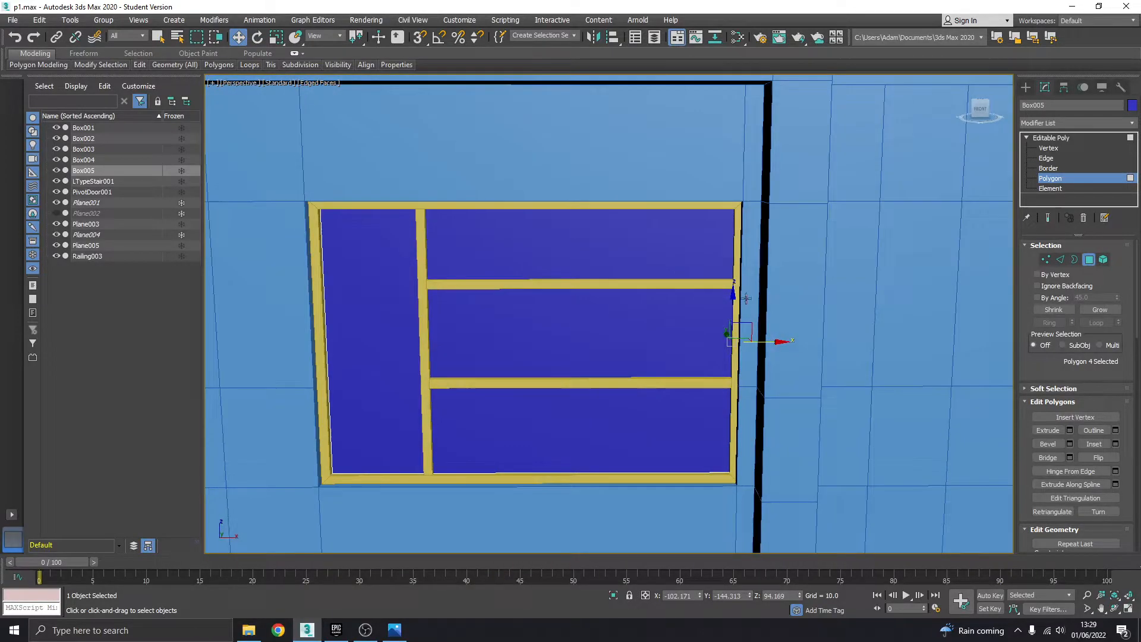
Step: Select the window frame and glass pane together and give both the same blue object colour as the house
left_click(1055, 138)
left_click(697, 283, "ctrl")
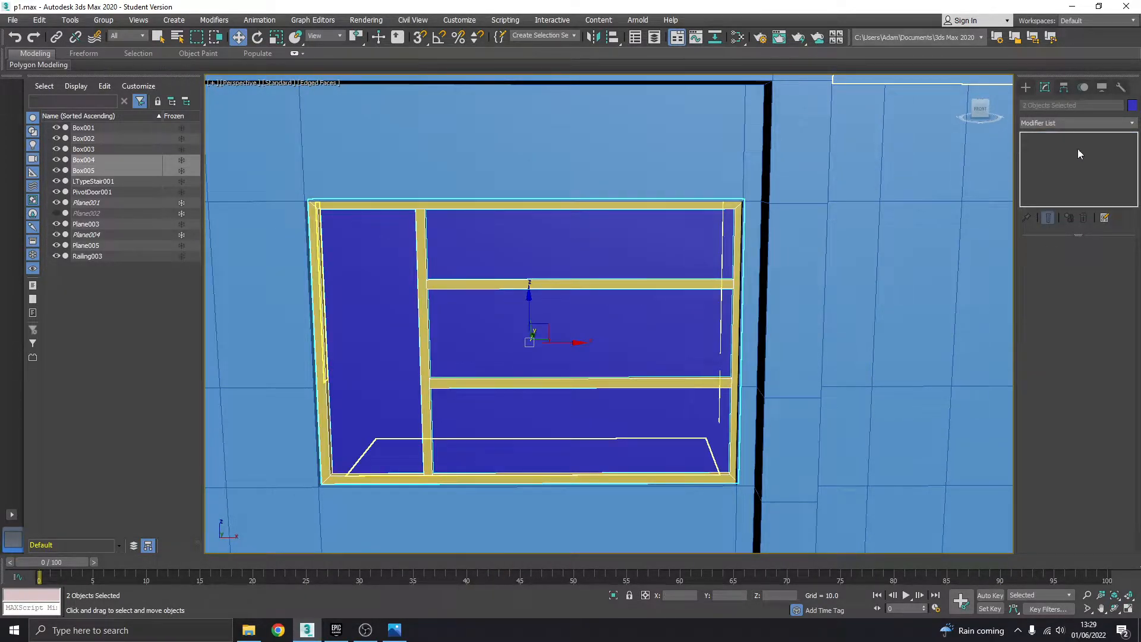
left_click(1132, 106)
left_click(601, 291)
left_click(630, 379)
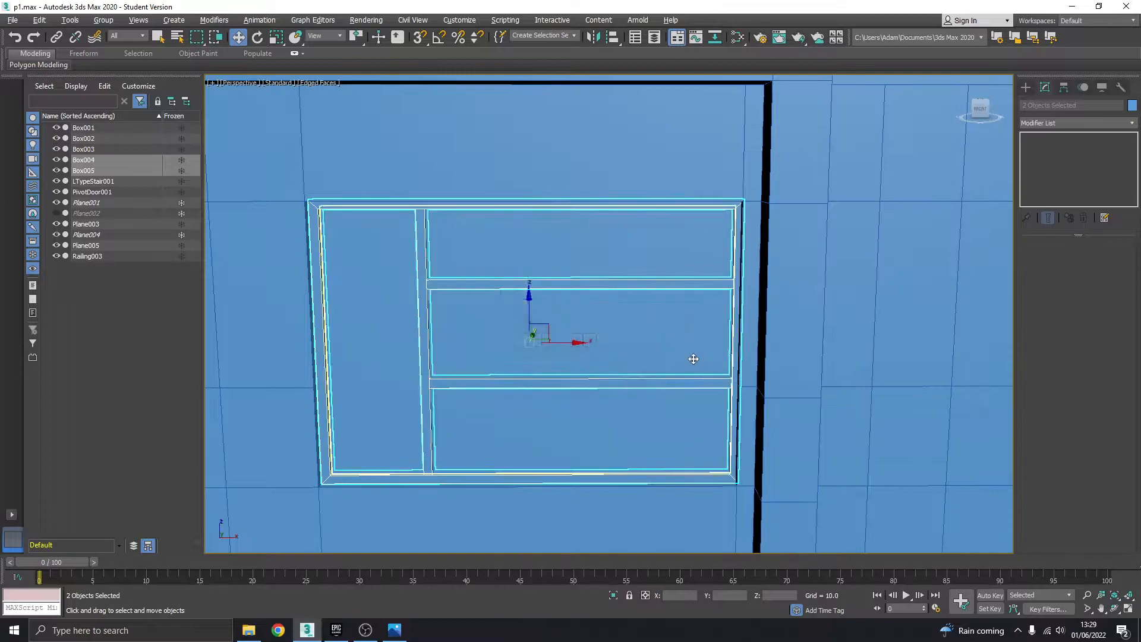
middle_click_drag(649, 353, 428, 359, "alt")
left_click(287, 330)
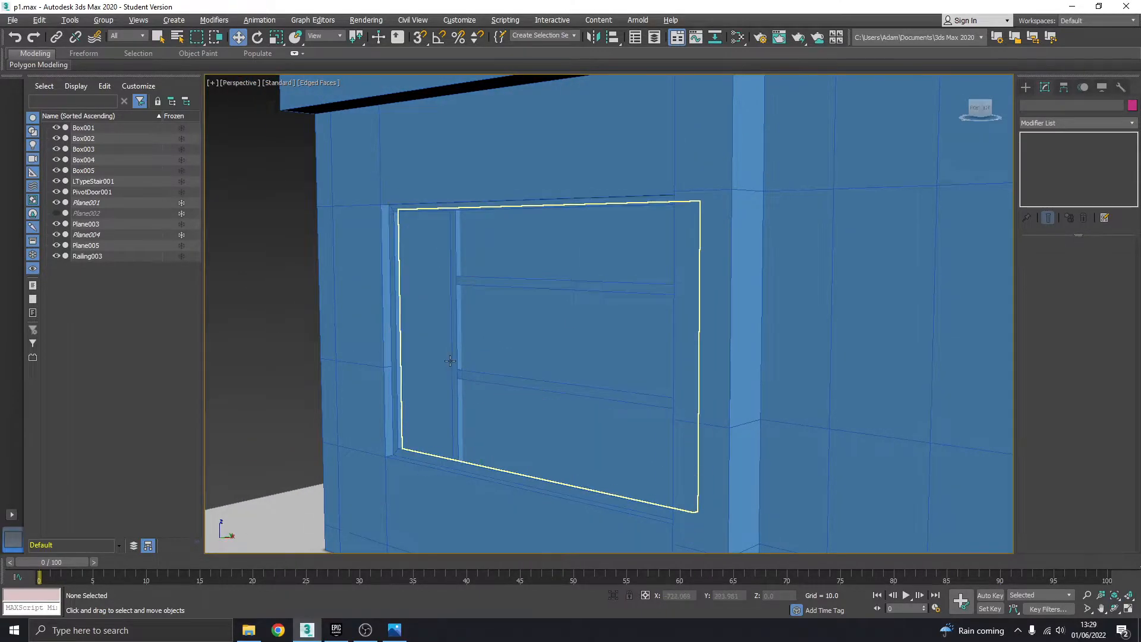
Step: Attach the glass pane to the window frame
left_click(458, 357)
left_click(1037, 490)
left_click(562, 347)
right_click(564, 345)
Step: Clone the finished window along X toward the second large front wall opening
scroll(540, 356, "down", 4)
middle_click_drag(542, 354, 449, 393, "alt")
left_click_drag(428, 383, 641, 402, "shift")
left_click(572, 365)
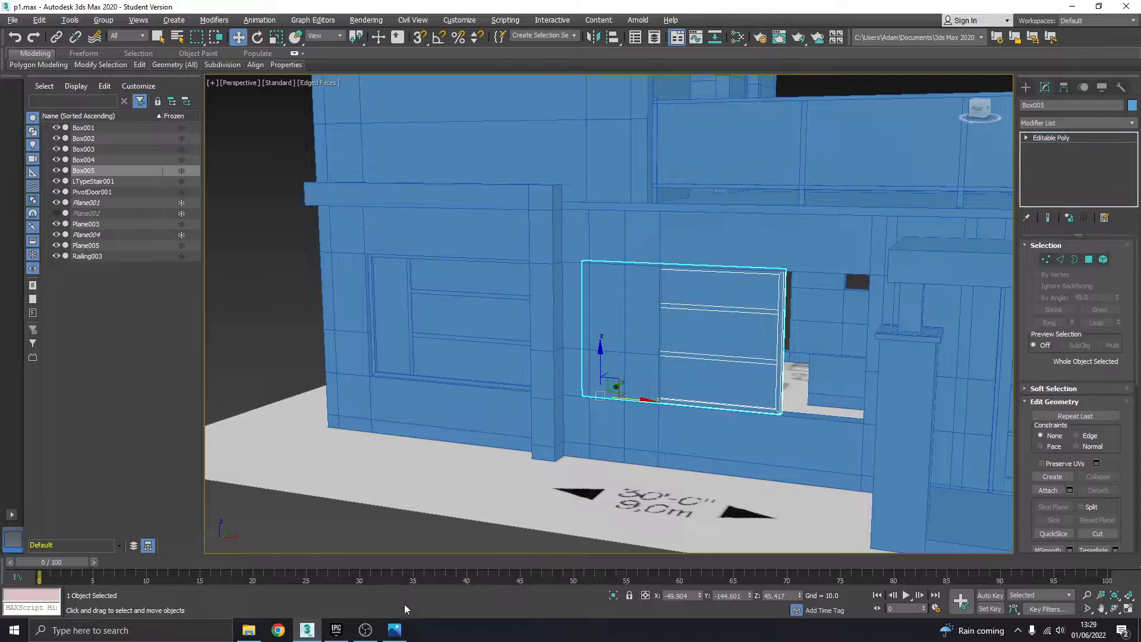
Step: Check the reference photo and mirror the cloned window on the X axis with No Clone
left_click(395, 630)
left_click(394, 630)
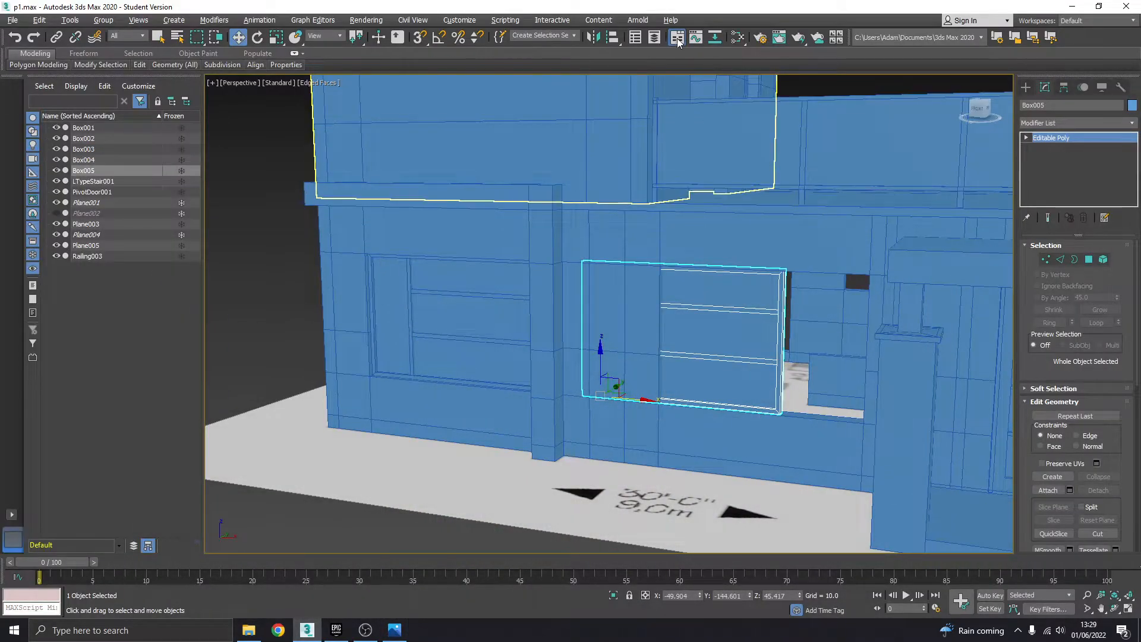
left_click(599, 40)
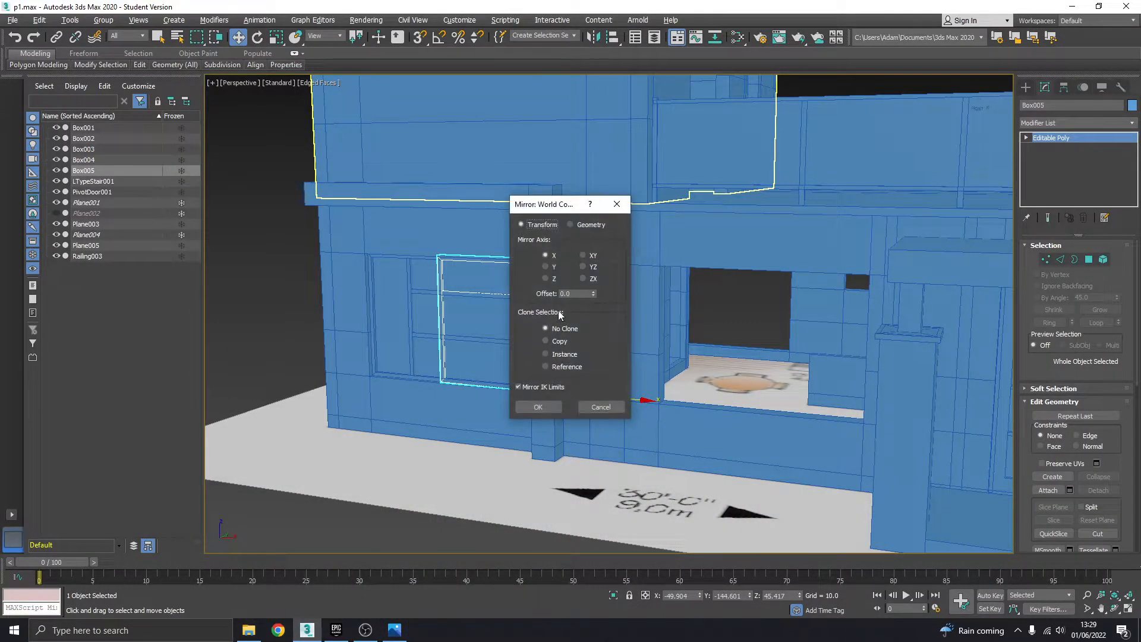
left_click(538, 406)
Step: Move the mirrored window along X into the second front opening, to about X 123.3, against the opening's side beside the porch
left_click_drag(588, 407, 825, 408)
middle_click_drag(821, 393, 847, 385, "alt")
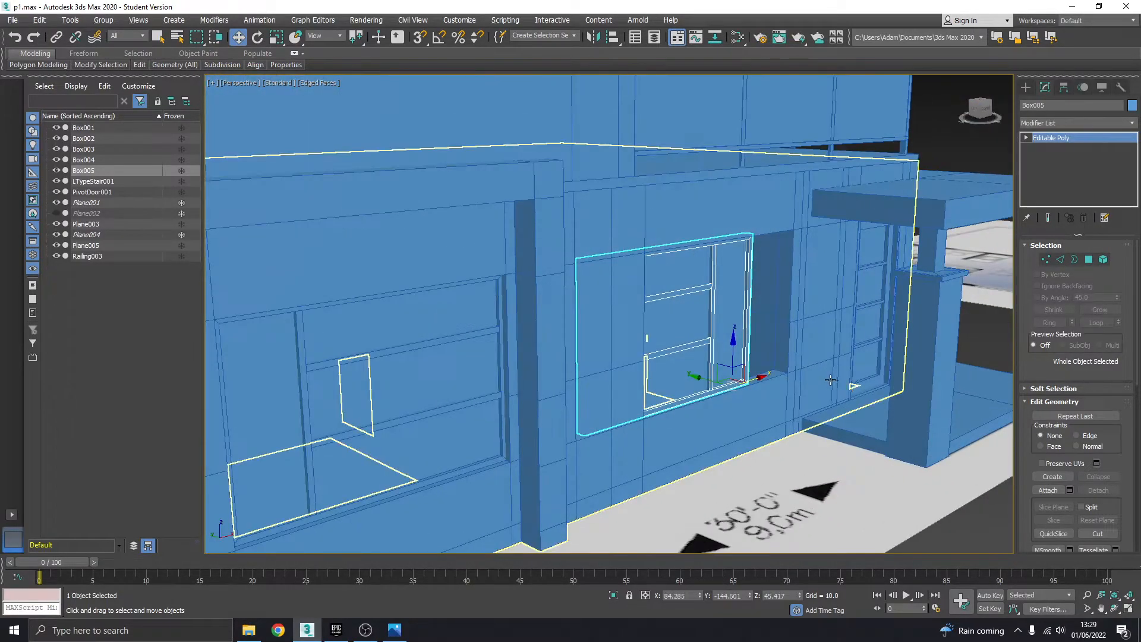
scroll(825, 383, "up", 5)
middle_click_drag(718, 357, 683, 381, "alt")
left_click_drag(477, 387, 689, 337)
scroll(687, 334, "down", 4)
mouse_move(683, 333)
middle_mouse_down("alt")
mouse_move(634, 315)
mouse_move(673, 344)
middle_mouse_up("alt")
scroll(634, 316, "down", 3)
Step: Move the vertices on the mirrored window's crossbar side inward along X to fit the opening, and leave vertex editing with nothing selected
left_click(1026, 137)
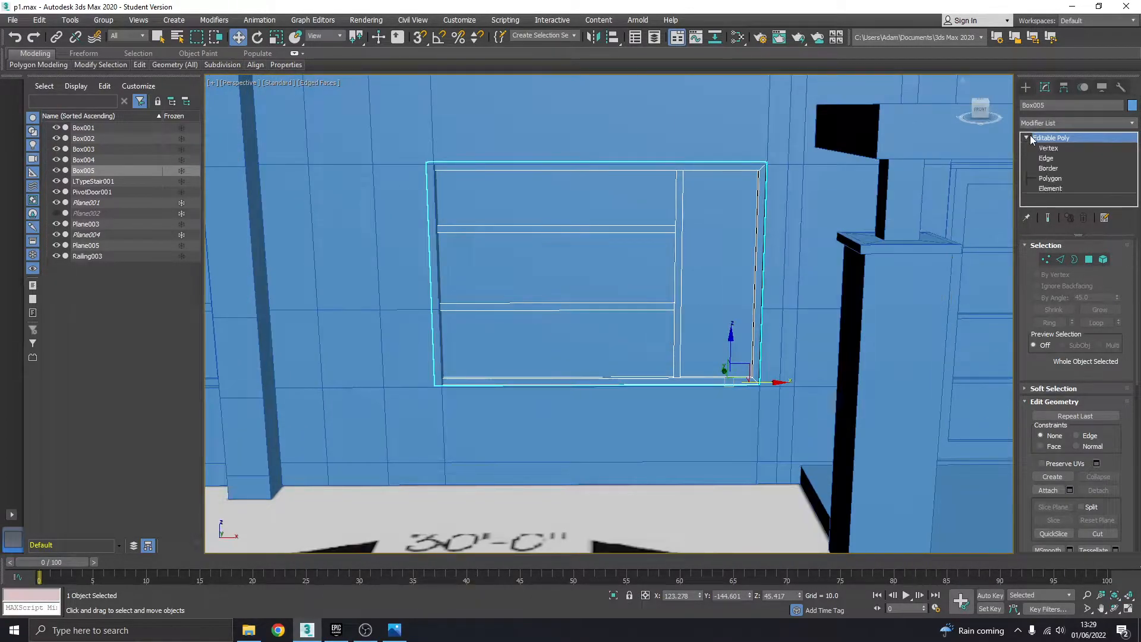
left_click(1048, 147)
left_click_drag(374, 150, 517, 418)
scroll(464, 278, "up", 5)
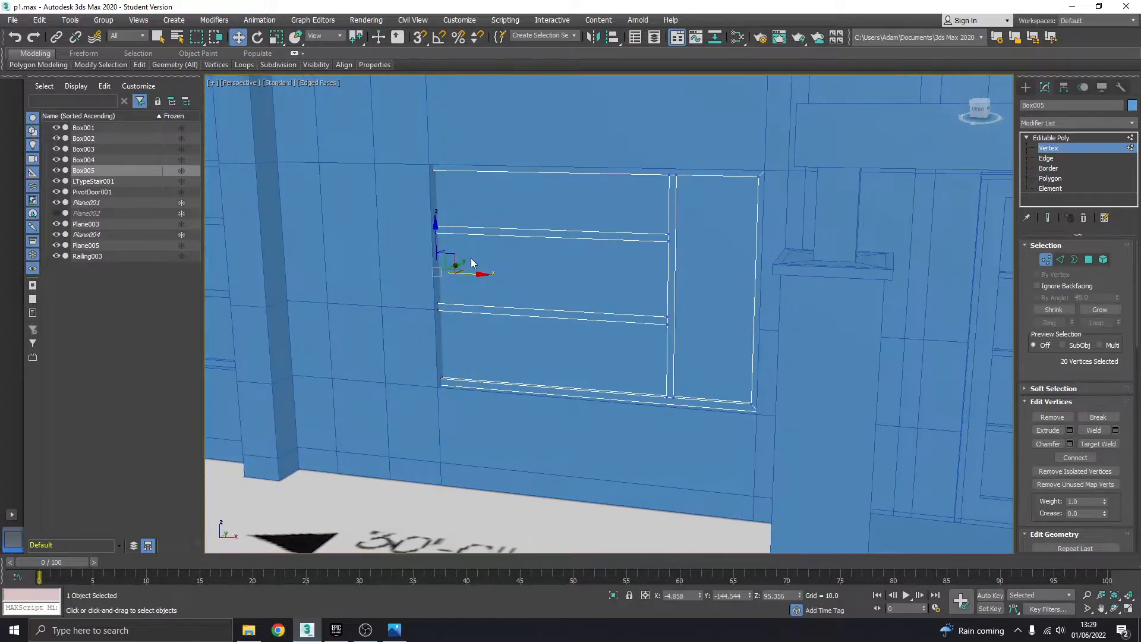
mouse_move(436, 292)
left_mouse_down()
mouse_move(468, 298)
mouse_move(443, 297)
mouse_move(453, 296)
left_mouse_up()
scroll(467, 308, "down", 8)
left_click(536, 355)
scroll(547, 355, "down", 2)
middle_click_drag(562, 357, 546, 345, "alt")
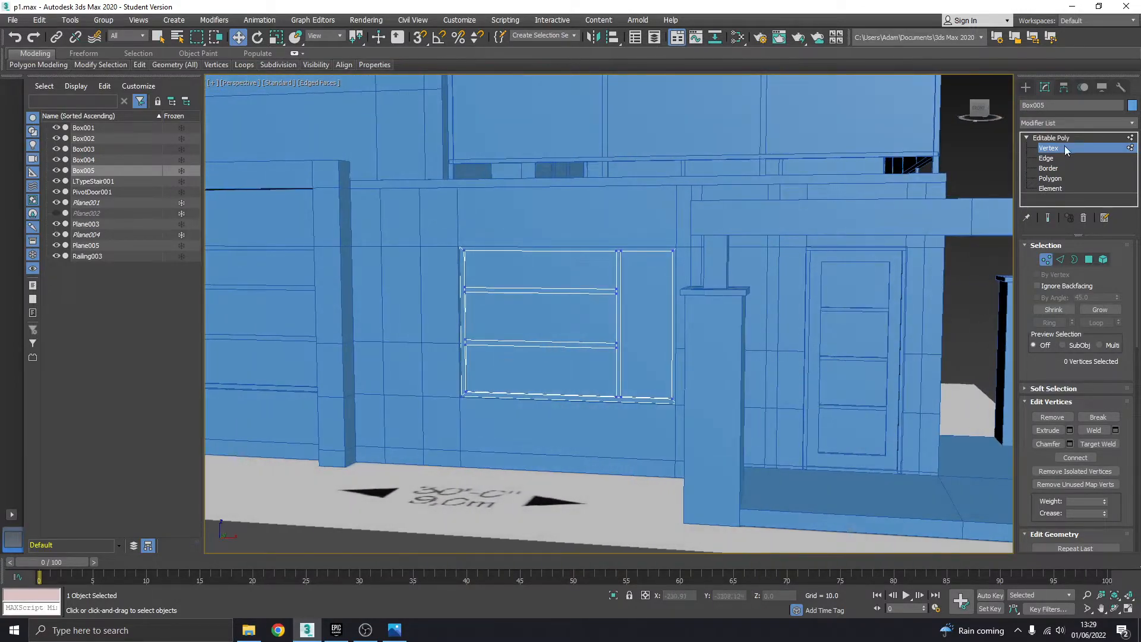
left_click(1060, 139)
left_click(981, 177)
Step: Check the reference photo and select the two stacked front wall polygons in the narrow strip between the two large windows
scroll(667, 273, "down", 6)
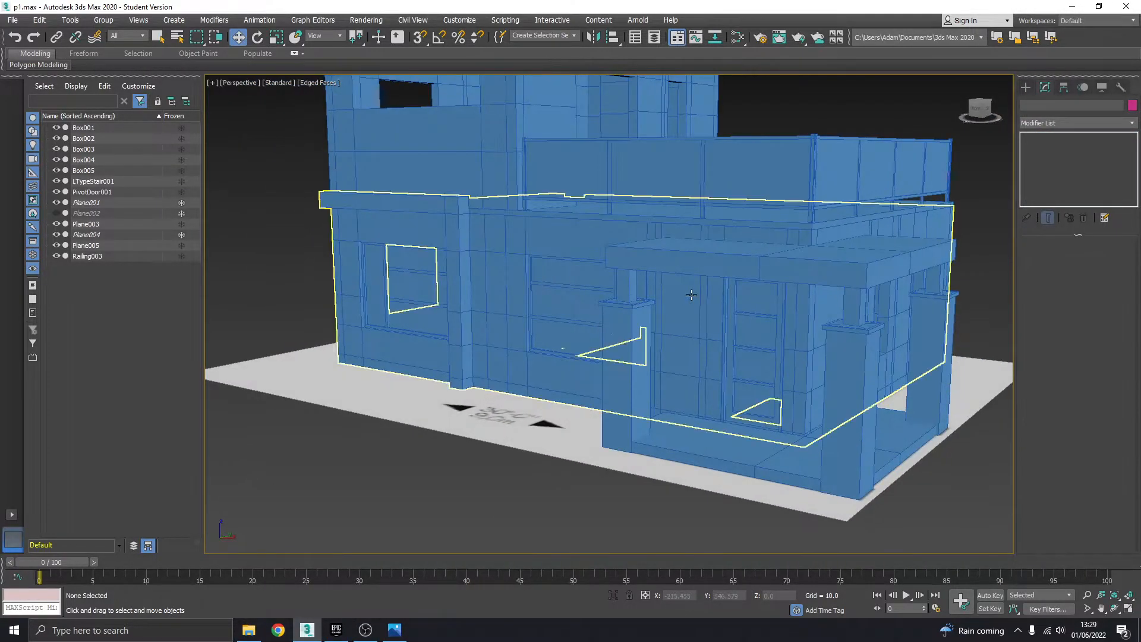
mouse_move(474, 321)
middle_mouse_down("alt")
mouse_move(515, 326)
mouse_move(601, 306)
mouse_move(479, 323)
mouse_move(483, 314)
middle_mouse_up("alt")
left_click(483, 314)
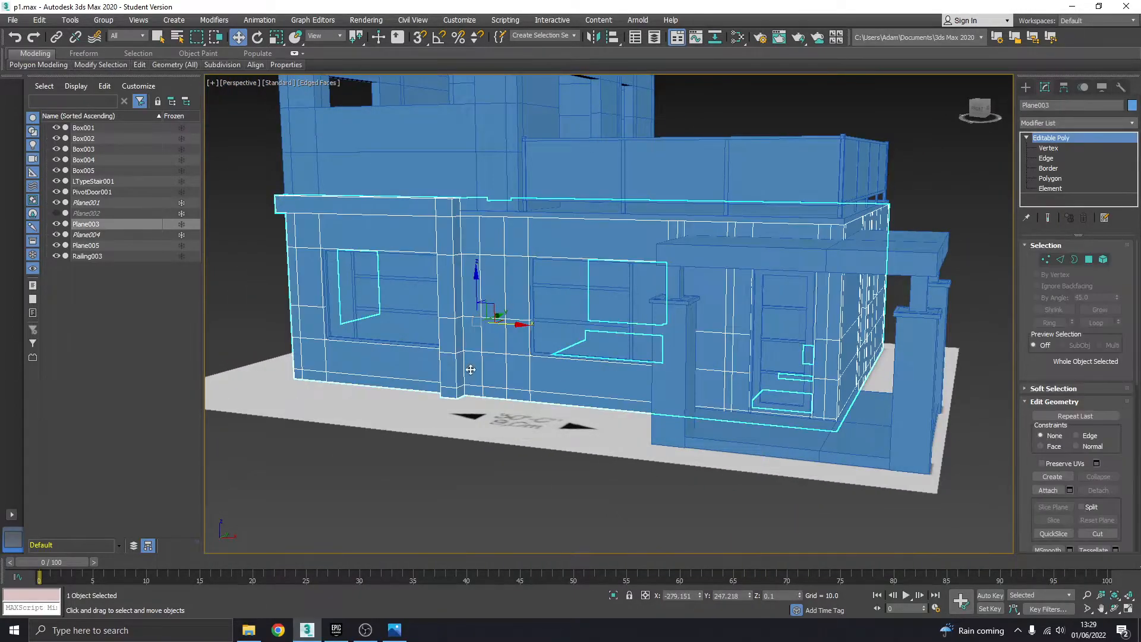
left_click(395, 631)
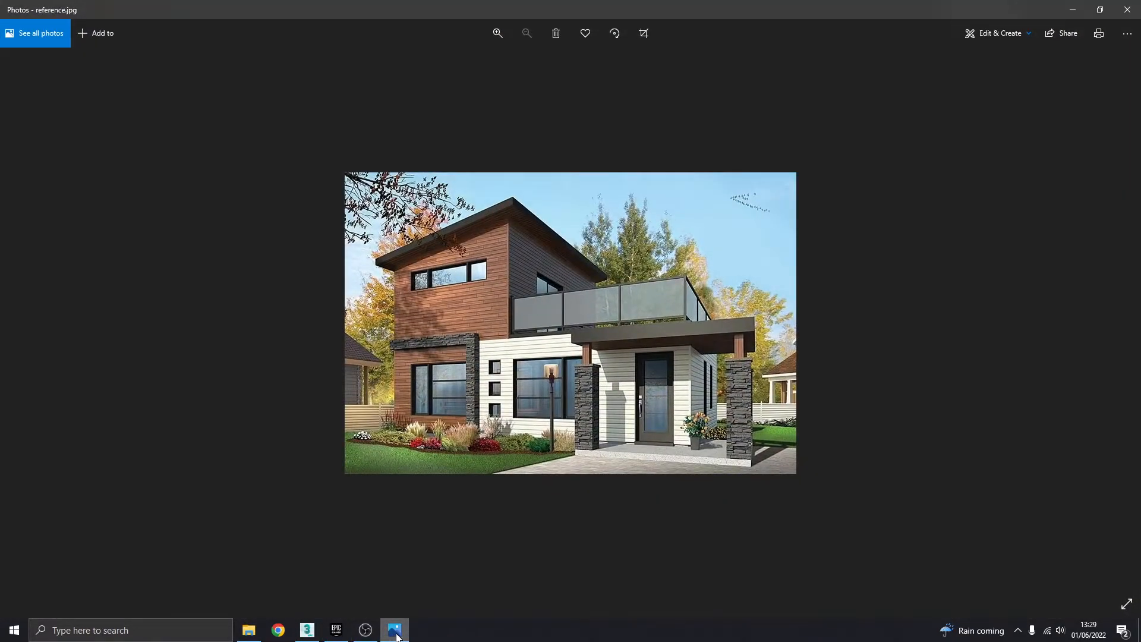
left_click(394, 631)
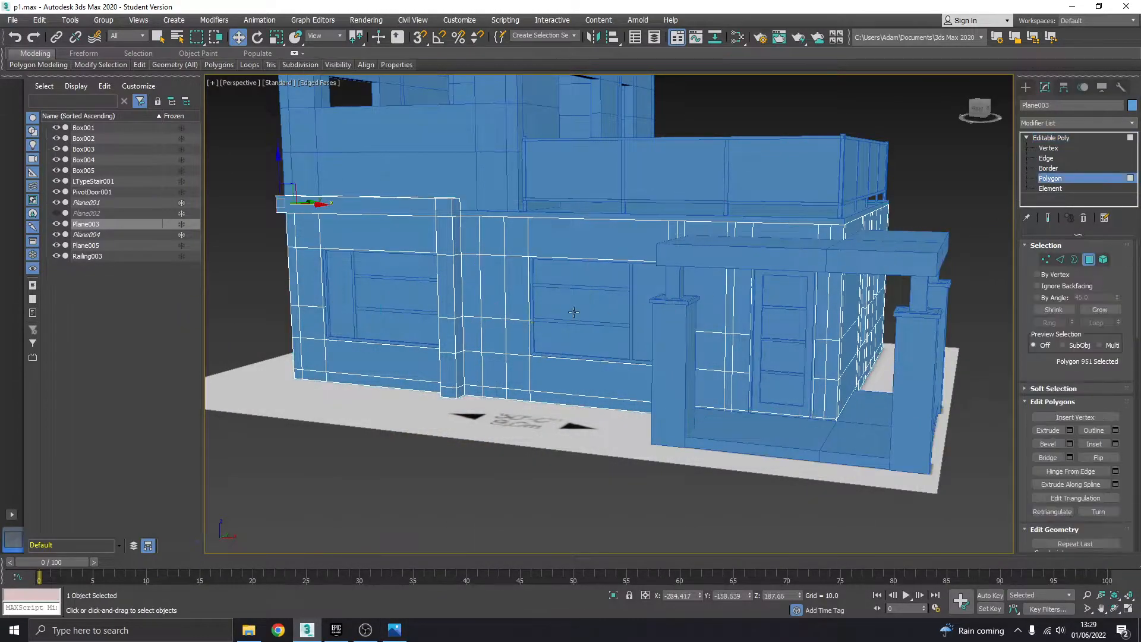
left_click(493, 288)
left_click(497, 343, "ctrl")
key("z")
middle_click_drag(499, 320, 608, 294, "alt")
scroll(610, 380, "down", 3)
middle_click_drag(612, 378, 606, 392, "alt")
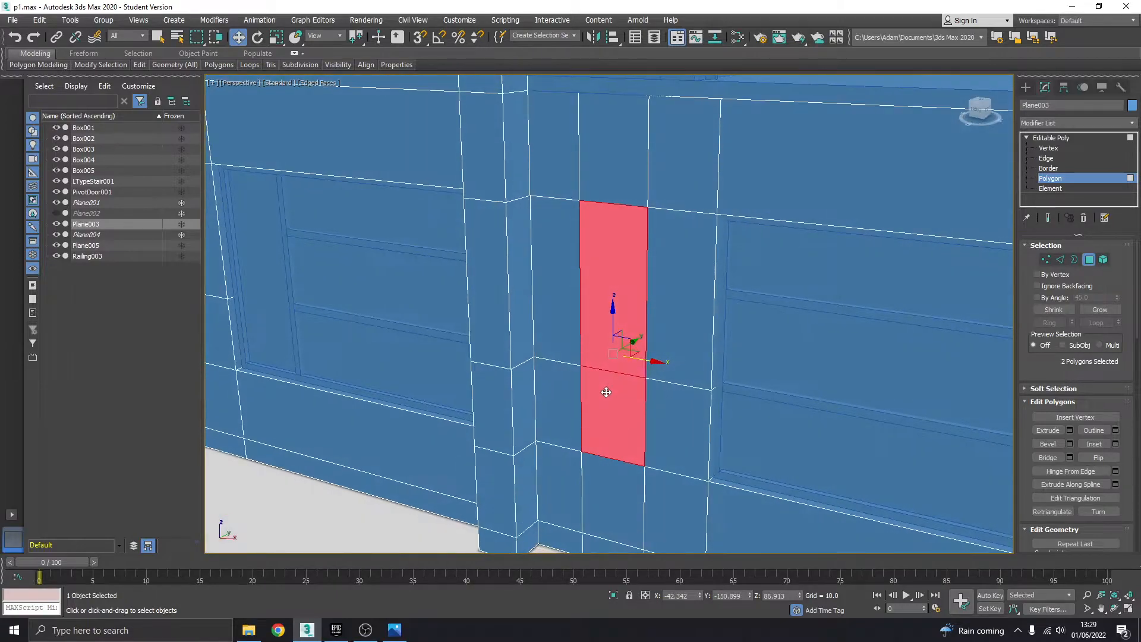
Step: Select the horizontal edge dividing the two stacked polygons and isolate the ground-floor wall object
left_click(1045, 158)
left_click(618, 372)
right_click(626, 339)
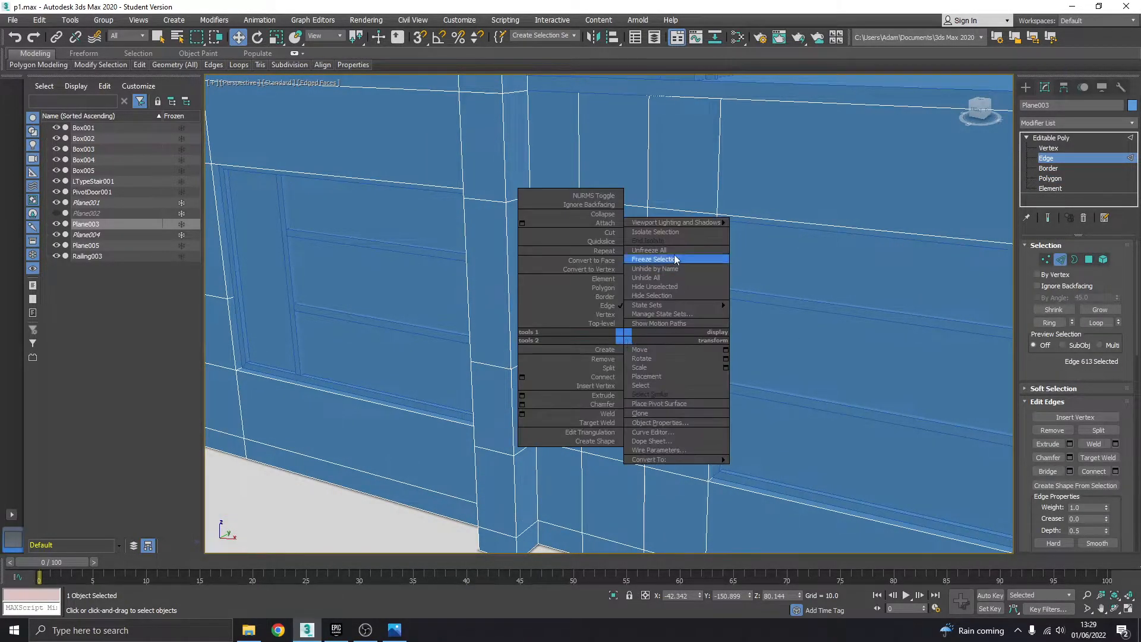
left_click(713, 236)
Step: Add the matching edge on the wall's inner face to the selection and remove both dividing edges
scroll(633, 355, "down", 6)
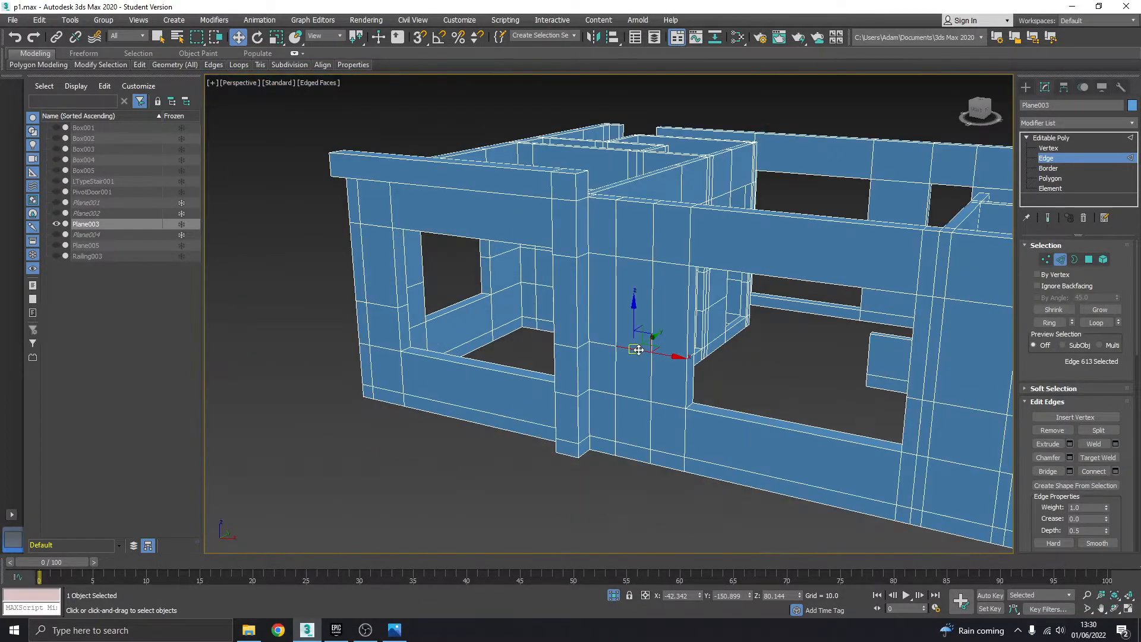
middle_click_drag(648, 349, 555, 380, "alt")
left_click(677, 365, "ctrl")
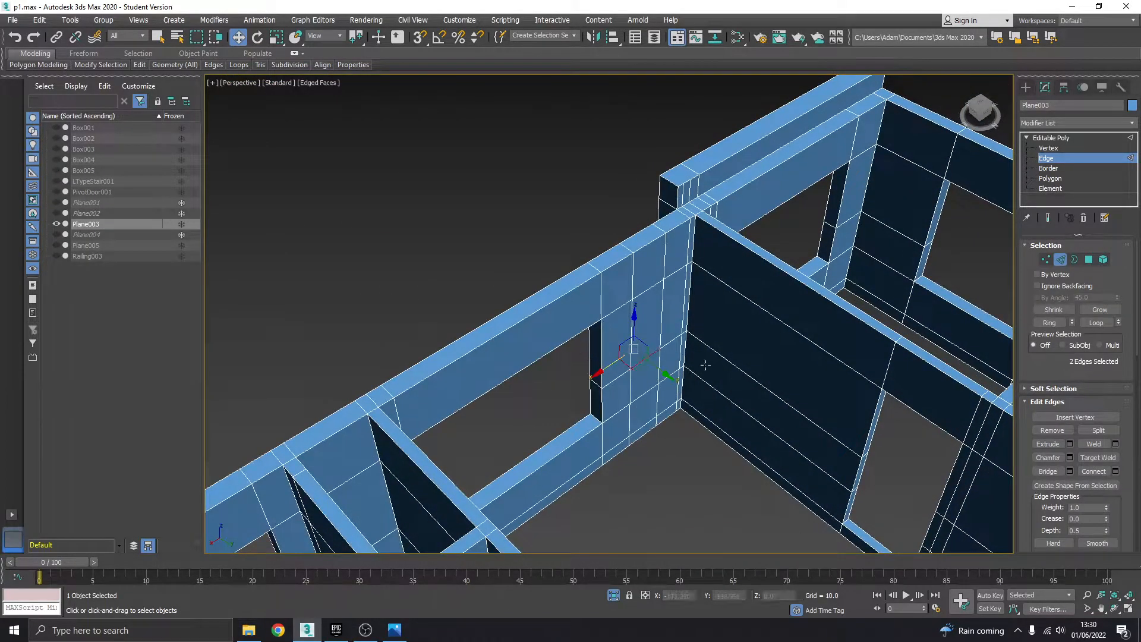
left_click(1036, 429)
middle_click_drag(728, 397, 776, 344, "alt")
scroll(683, 380, "down", 6)
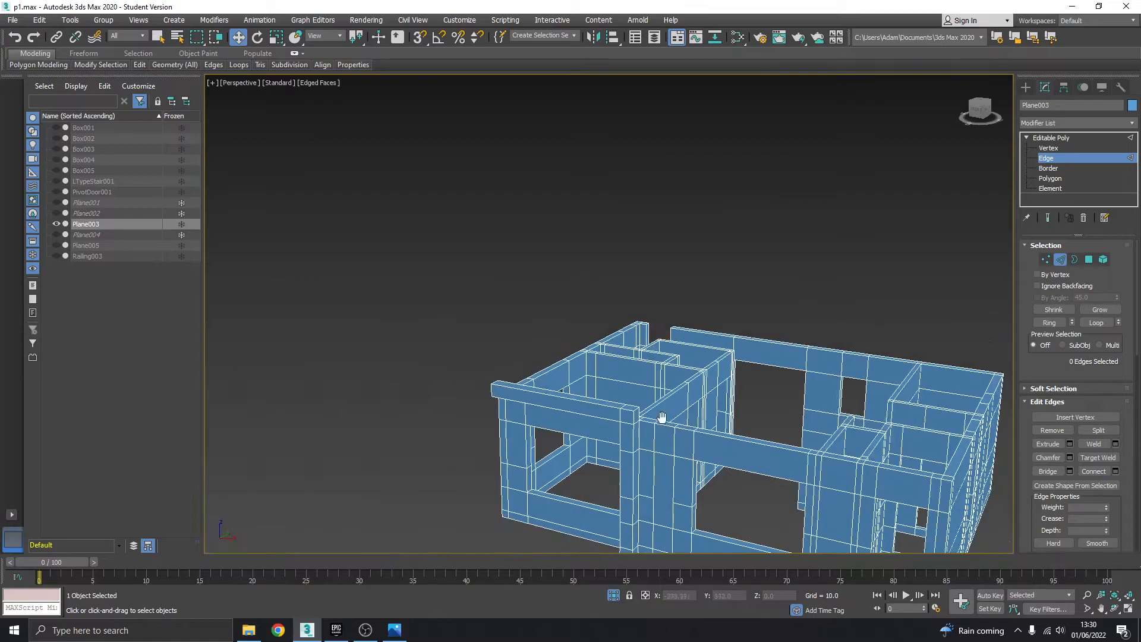
Step: Check the reference photo and try bridging the strip's front and back polygons into one tall opening through the wall
middle_click_drag(636, 435, 669, 338)
scroll(668, 338, "up", 3)
scroll(668, 339, "up", 3)
middle_click_drag(619, 478, 625, 455, "alt")
left_click(395, 633)
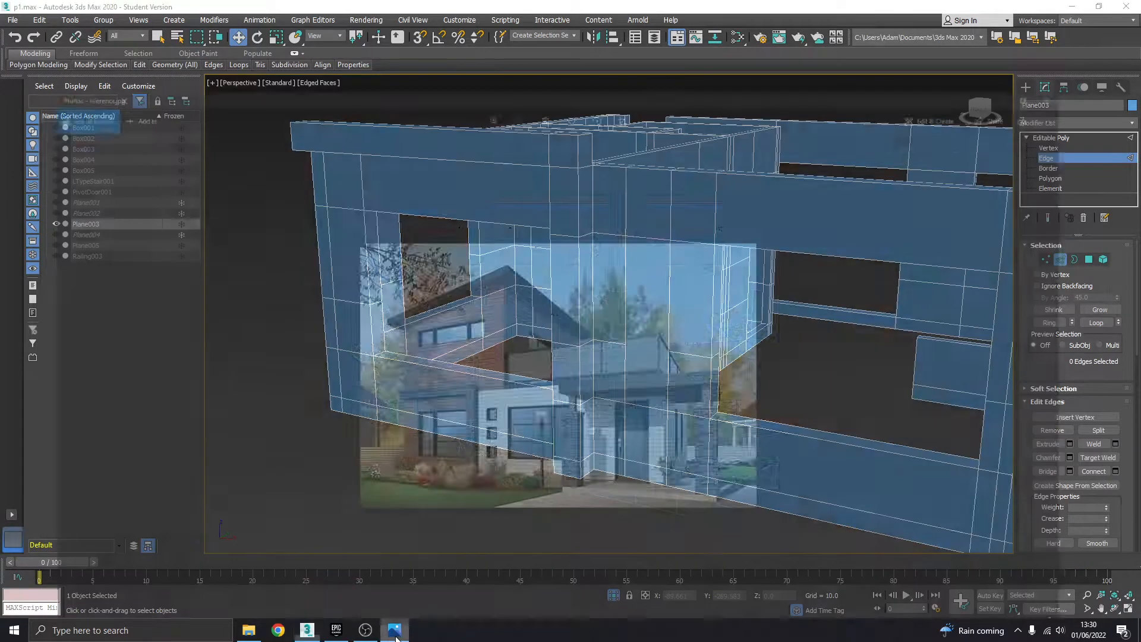
left_click(395, 633)
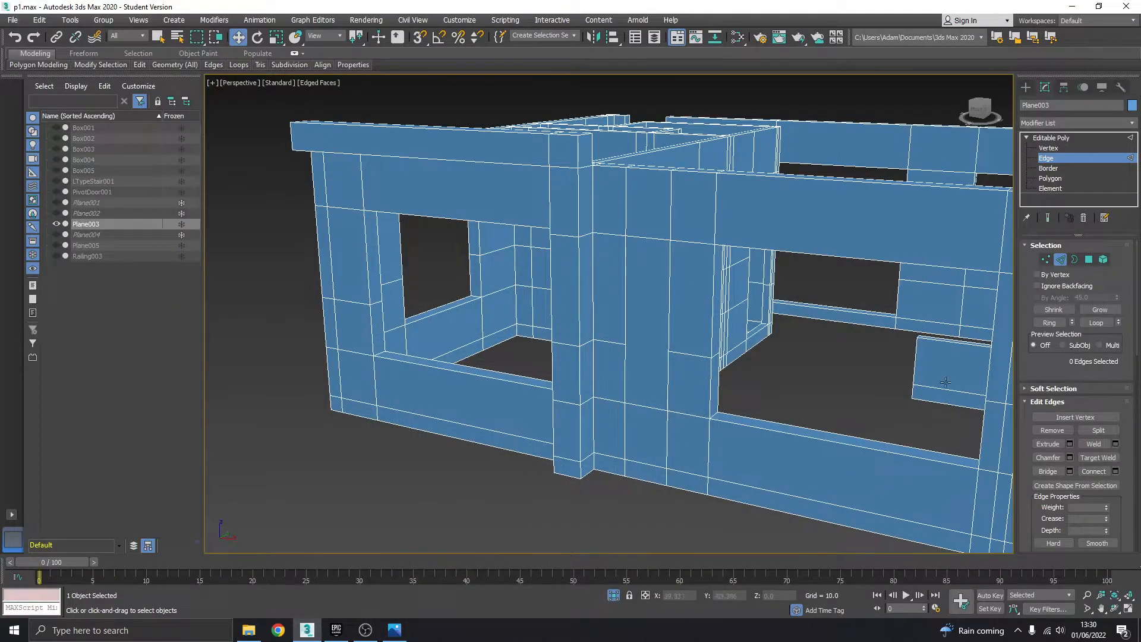
left_click(1040, 182)
scroll(658, 326, "up", 5)
middle_click_drag(662, 321, 876, 315, "alt")
left_click(1047, 459)
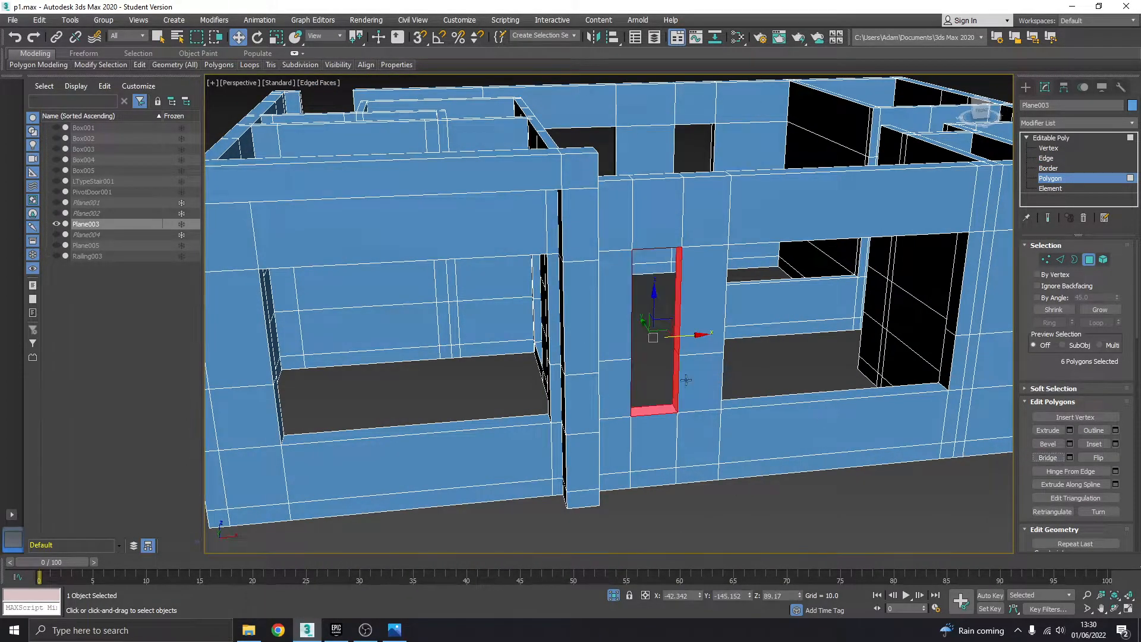
middle_click_drag(752, 402, 778, 393, "alt")
left_click(850, 483)
middle_click_drag(690, 370, 523, 314, "alt")
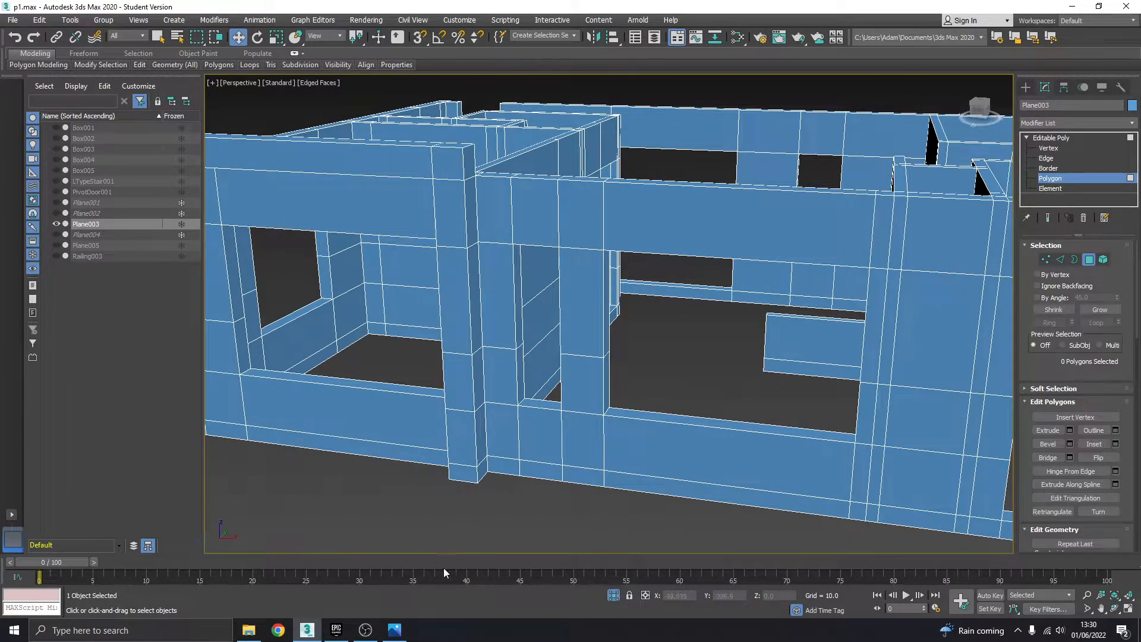
Step: Compare with the reference photo and undo both the bridged opening and the removal of the dividing edges
left_click(395, 631)
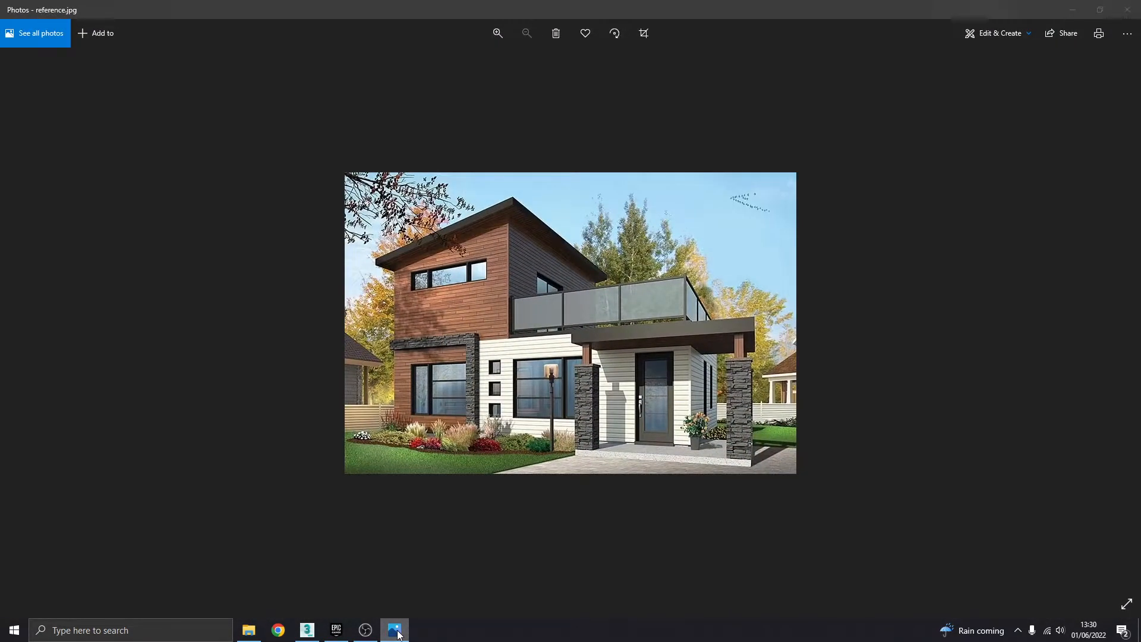
left_click(396, 631)
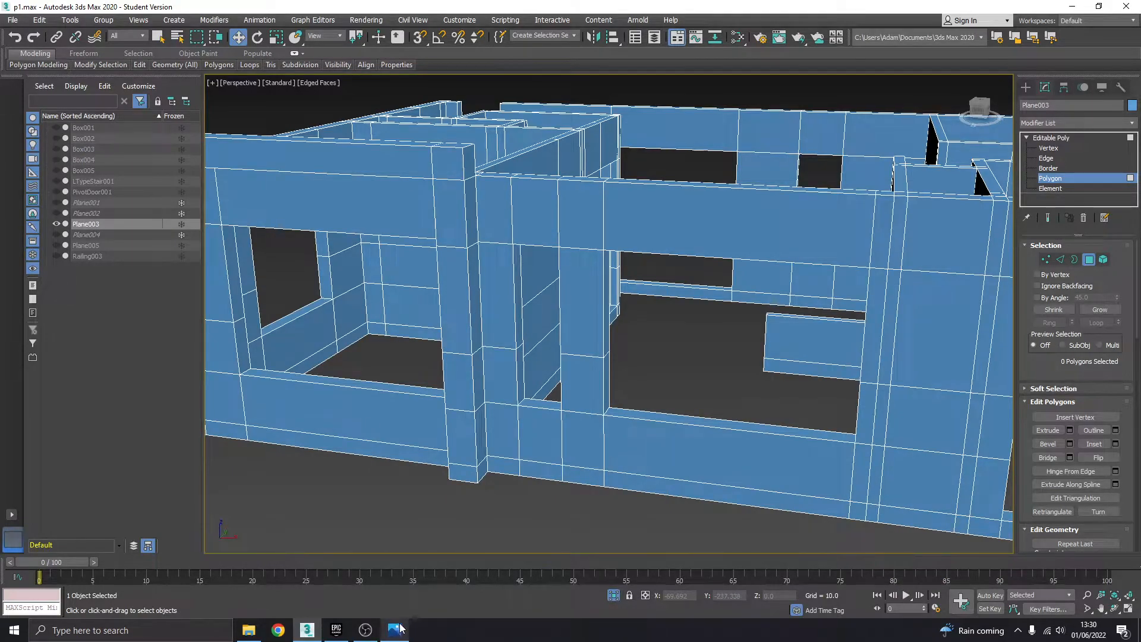
key("ctrl+z")
key("ctrl+z")
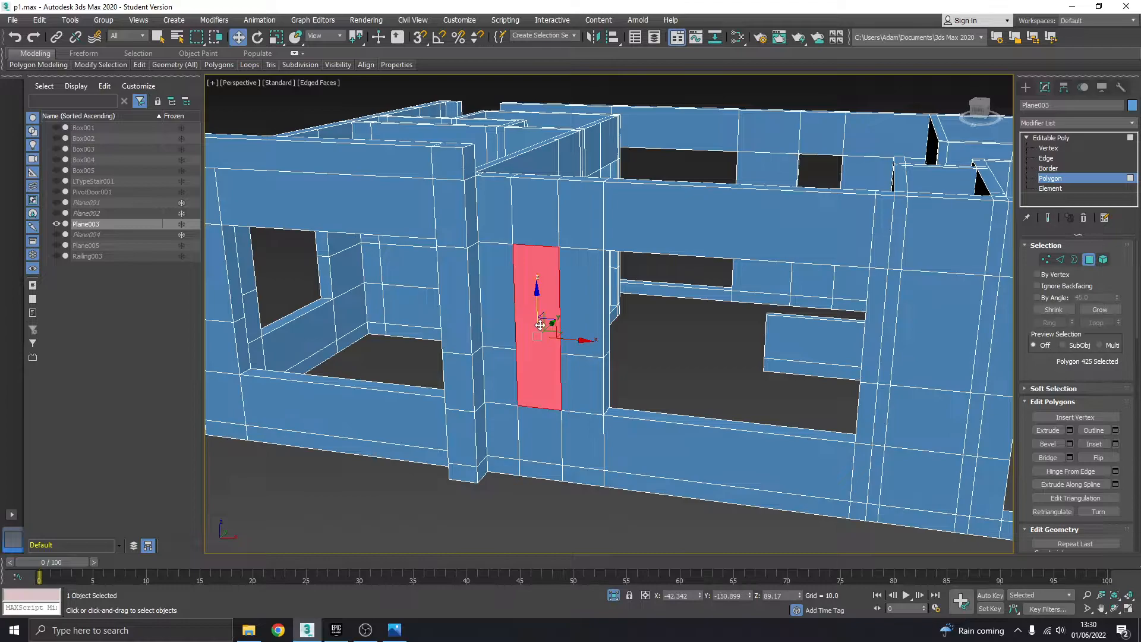
left_click(702, 369)
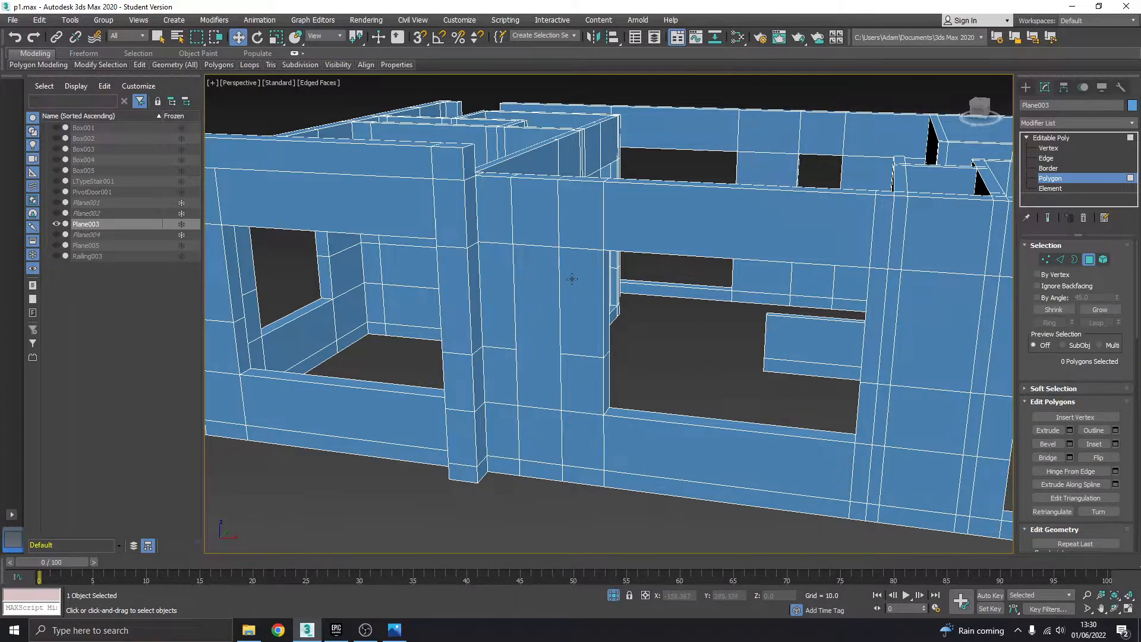
left_click(1047, 158)
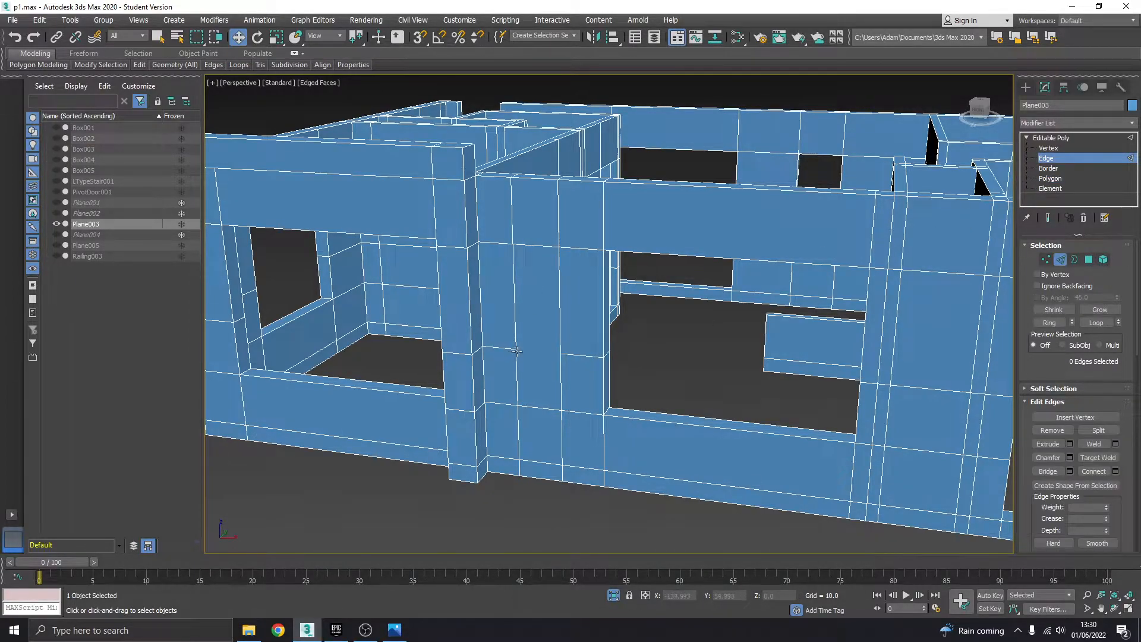
key("ctrl+z")
left_click(658, 355)
Step: Remove the row of three horizontal mid-height edges between the corner column and the second window opening on both wall faces
left_click(505, 356)
left_click(578, 357, "ctrl")
left_click(536, 352, "ctrl")
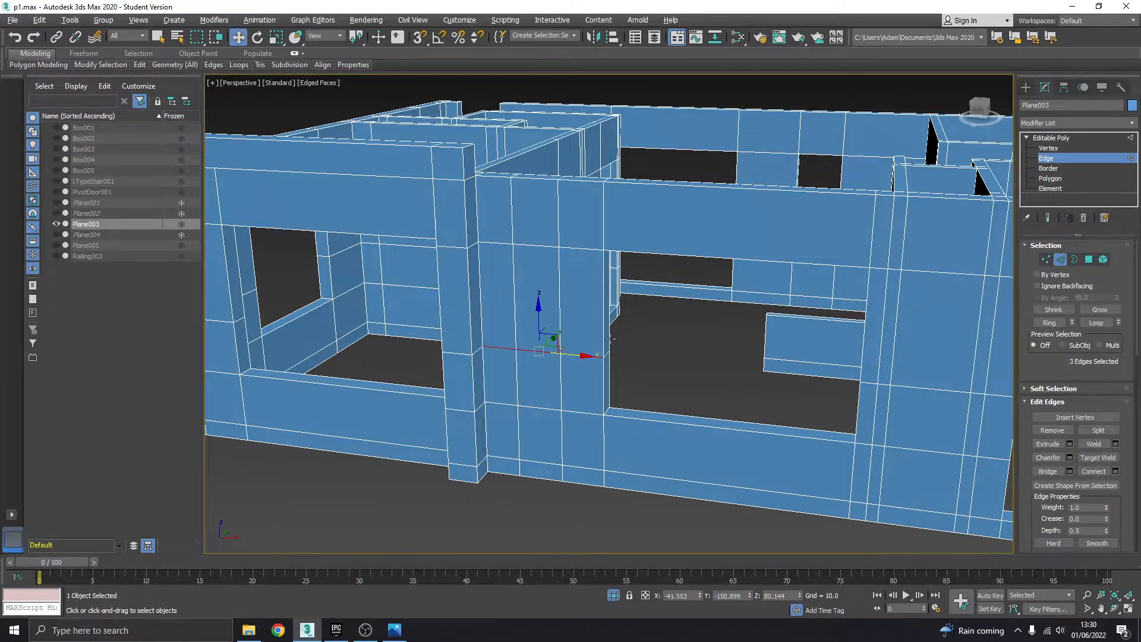
middle_click_drag(606, 357, 438, 368, "alt")
left_click(514, 371, "ctrl")
left_click(546, 363, "ctrl")
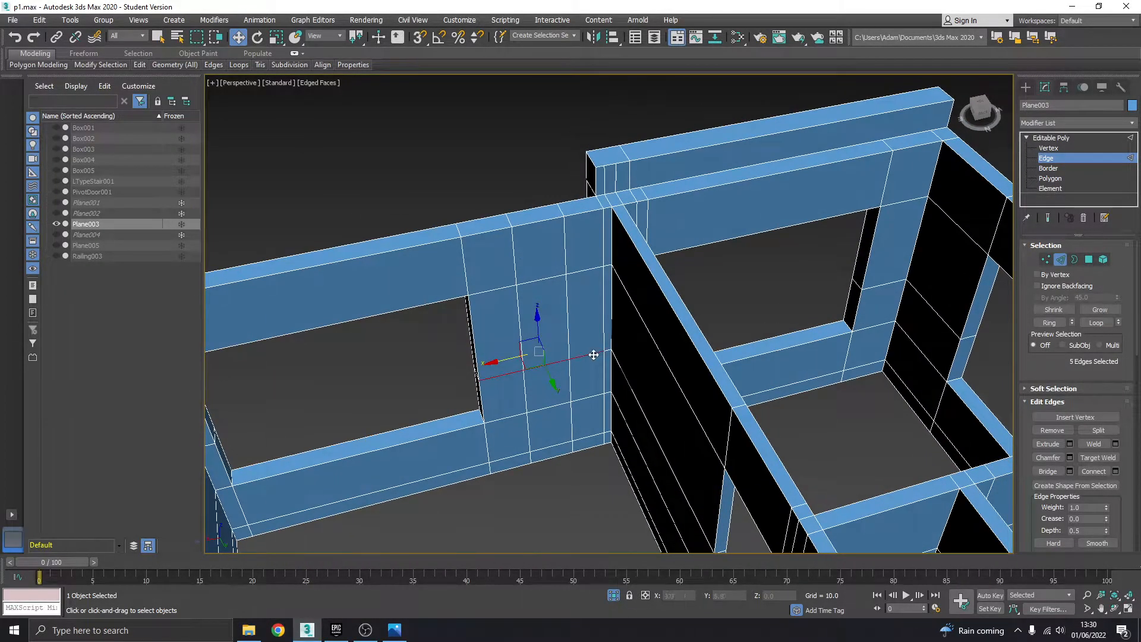
left_click(1048, 429)
Step: Remove the four leftover mid-height vertices on the strip's vertical edges, two on the front face and two on the back
middle_click_drag(855, 363, 864, 277, "alt")
scroll(636, 384, "down", 4)
key("1")
scroll(790, 450, "up", 5)
left_click(572, 351)
left_click(618, 358, "ctrl")
middle_click_drag(618, 359, 554, 393, "alt")
left_click(583, 375, "ctrl")
left_click(629, 355, "ctrl")
left_click(1051, 417)
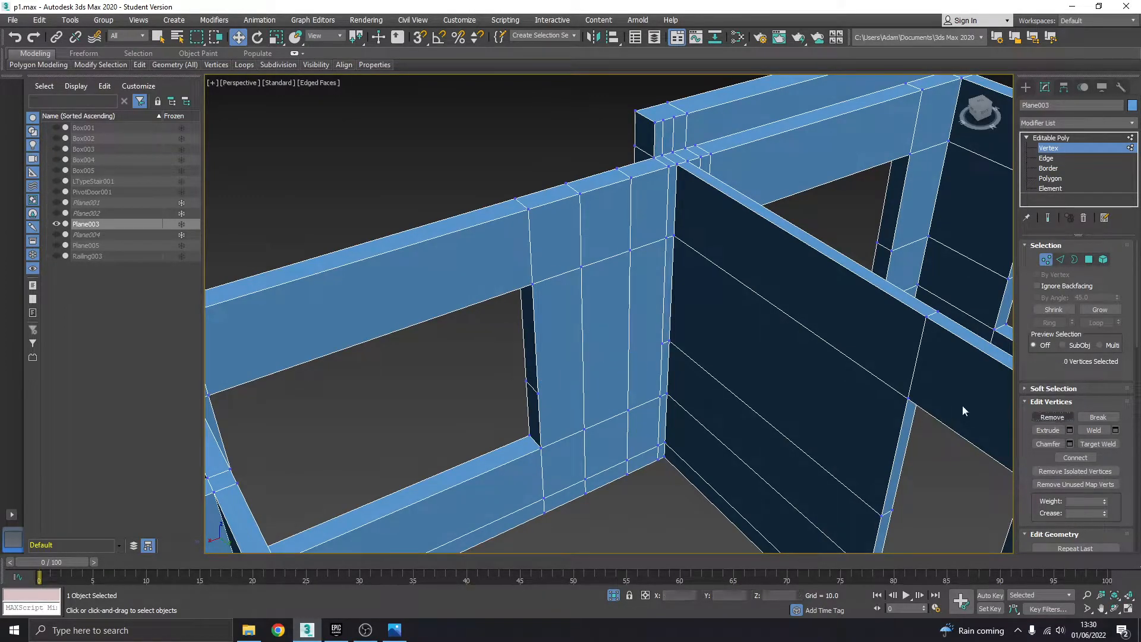
Step: Select the four vertical edges bounding the middle strip on both wall faces and open the Connect Edges settings
scroll(754, 352, "down", 6)
left_click(1046, 158)
middle_click_drag(743, 279, 773, 241, "alt")
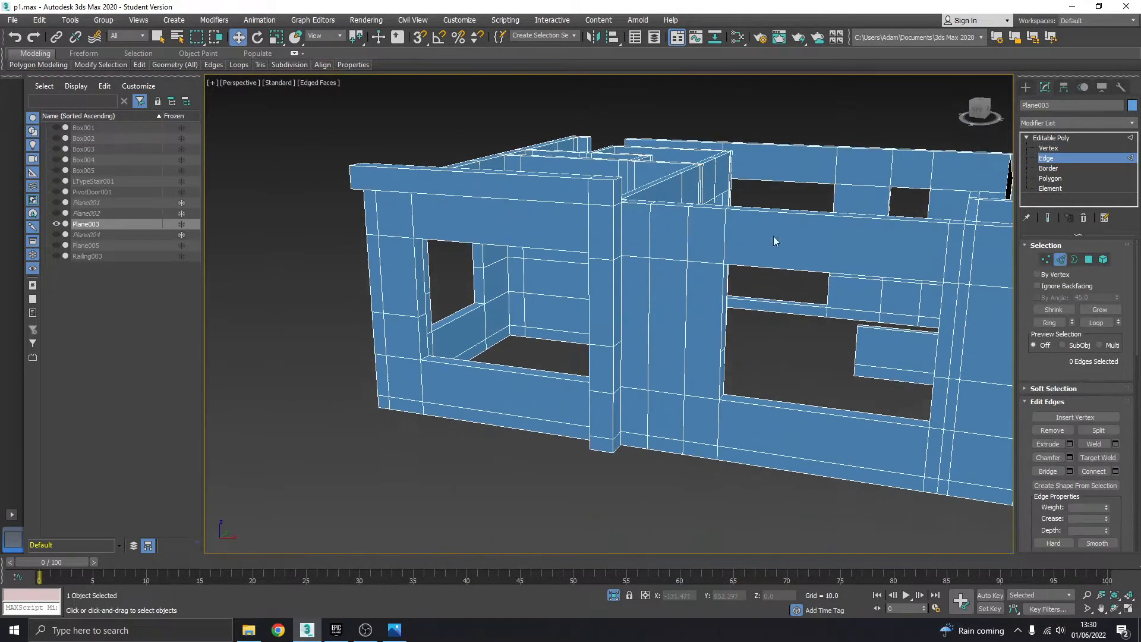
left_click(658, 335)
double_click(684, 339)
middle_click_drag(702, 358, 737, 350, "alt")
left_click(694, 347, "ctrl")
left_click(1115, 471)
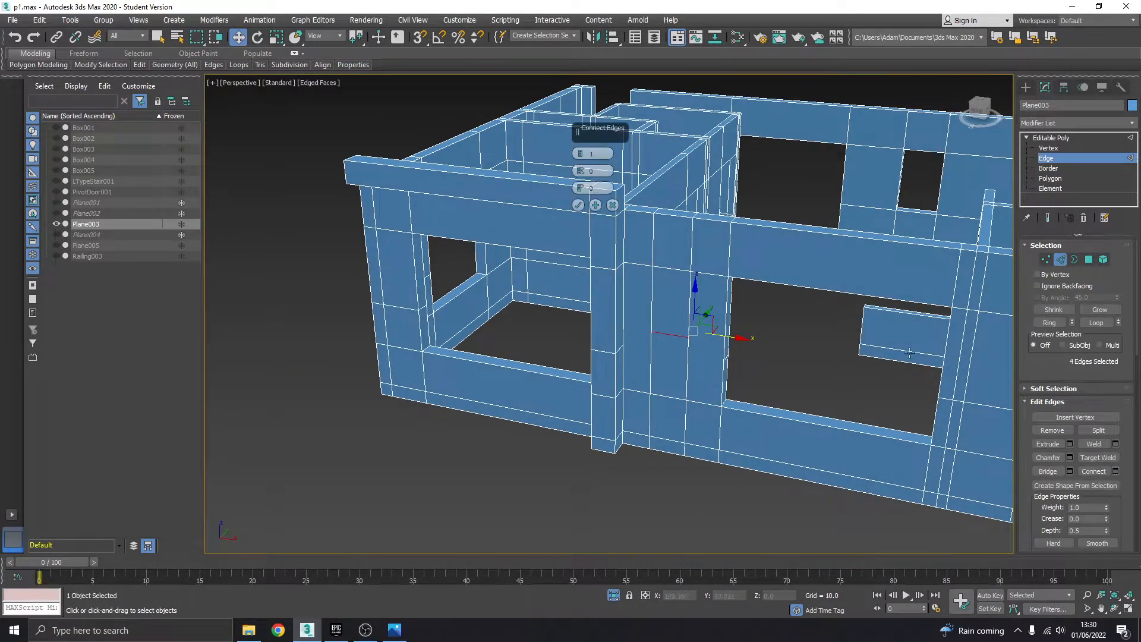
Step: Compare segment counts with the small stacked windows in the reference photo and connect the edges with one horizontal segment
middle_click_drag(752, 434, 747, 407, "alt")
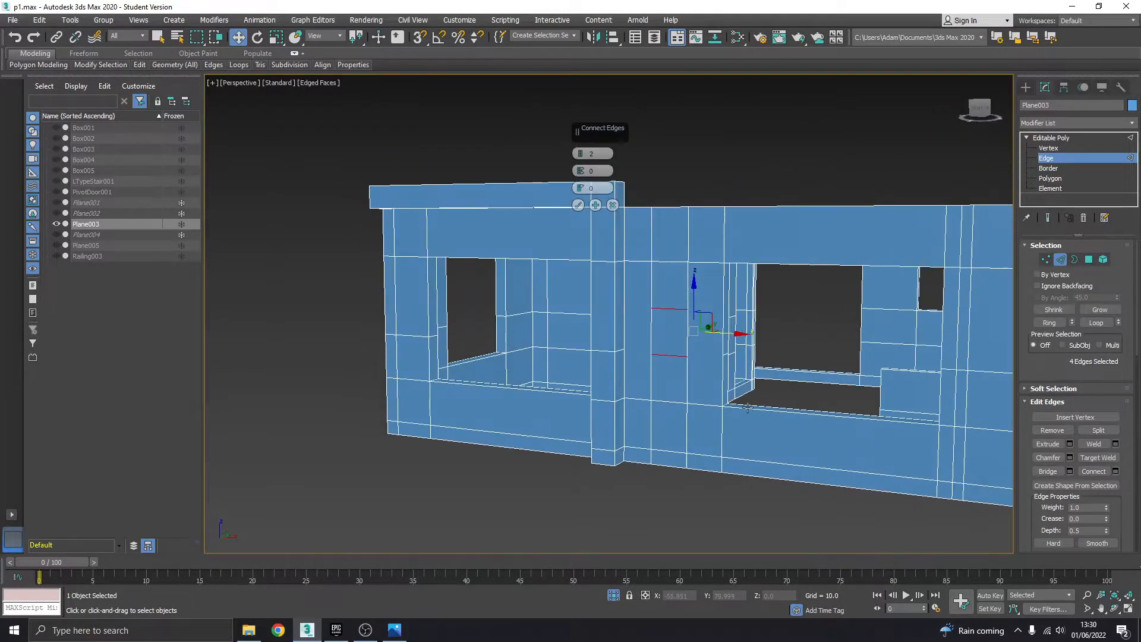
left_click(393, 630)
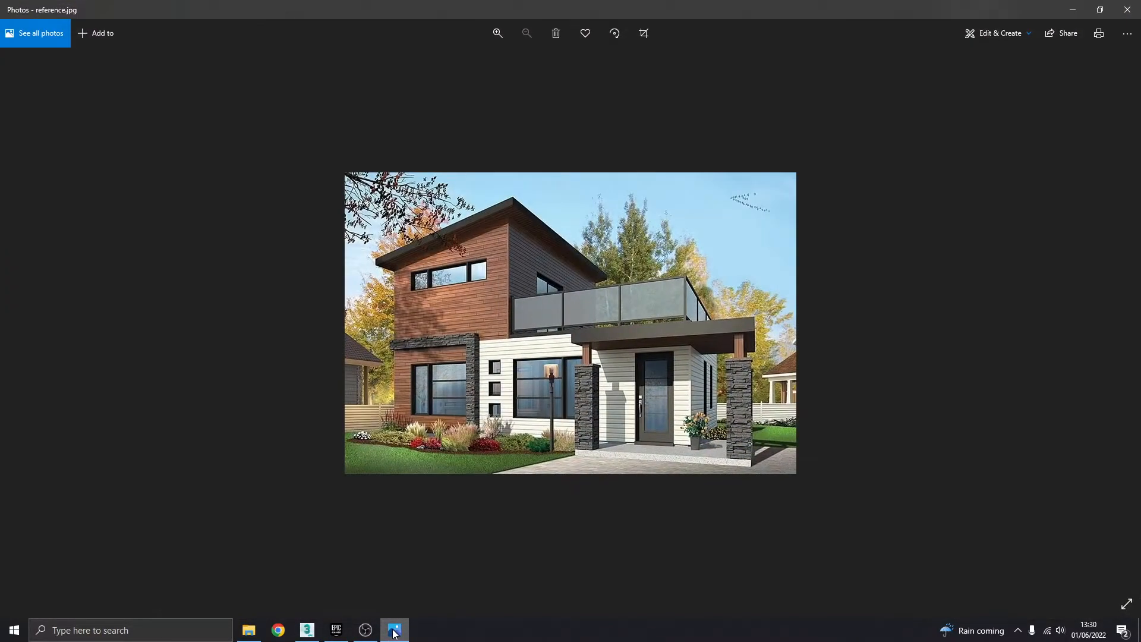
left_click(394, 632)
left_click(394, 631)
left_click(394, 631)
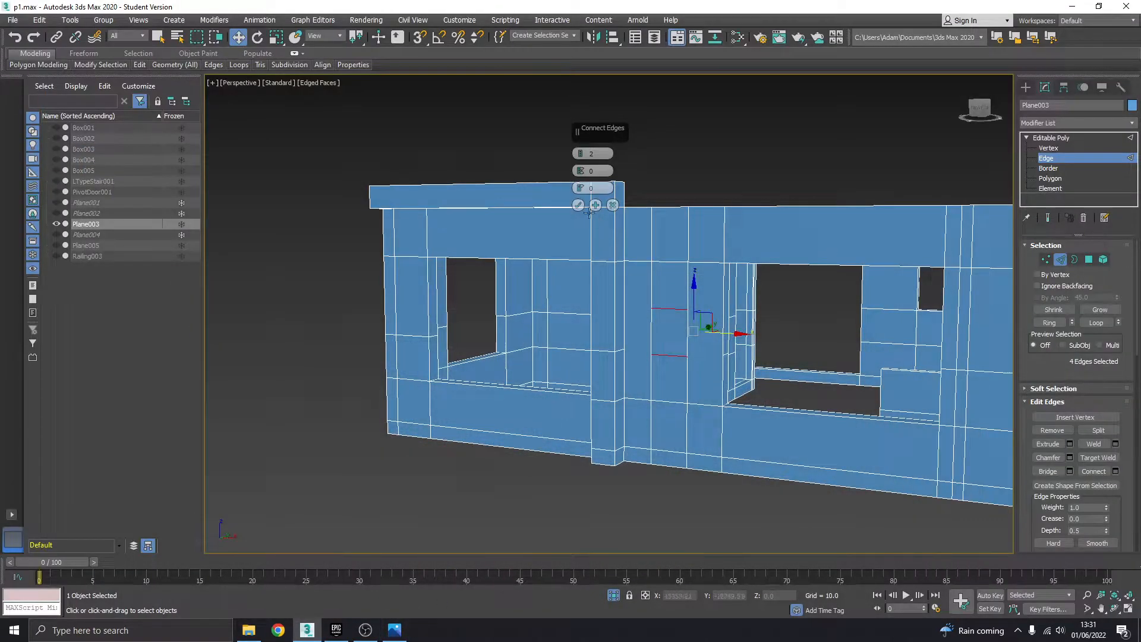
left_click(580, 156)
left_click(394, 631)
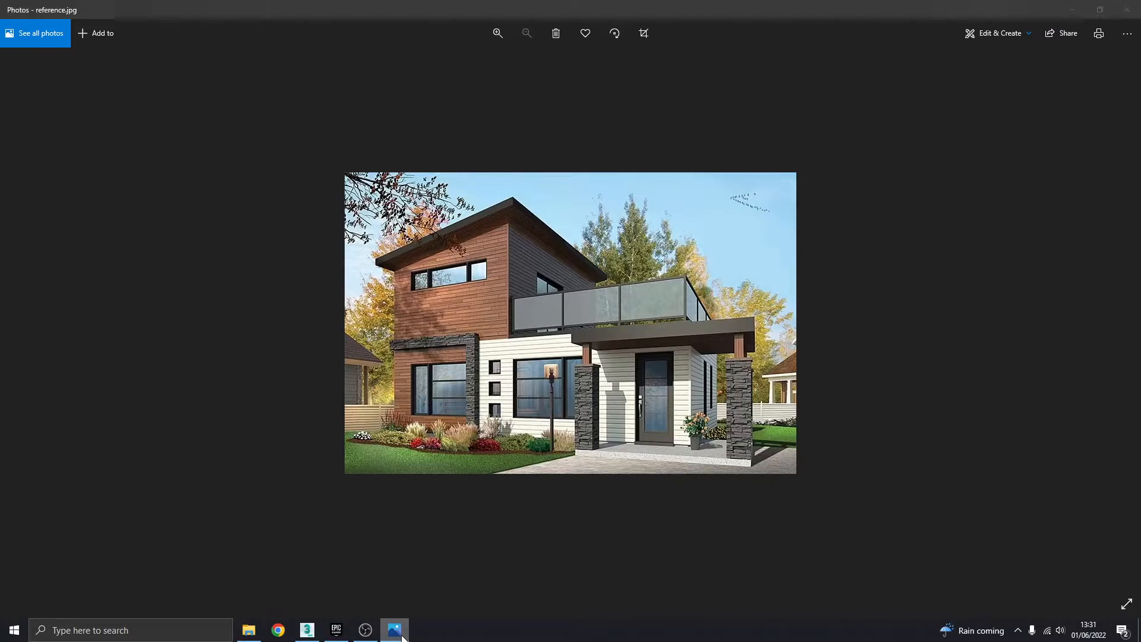
left_click(401, 637)
left_click(401, 637)
left_click(402, 637)
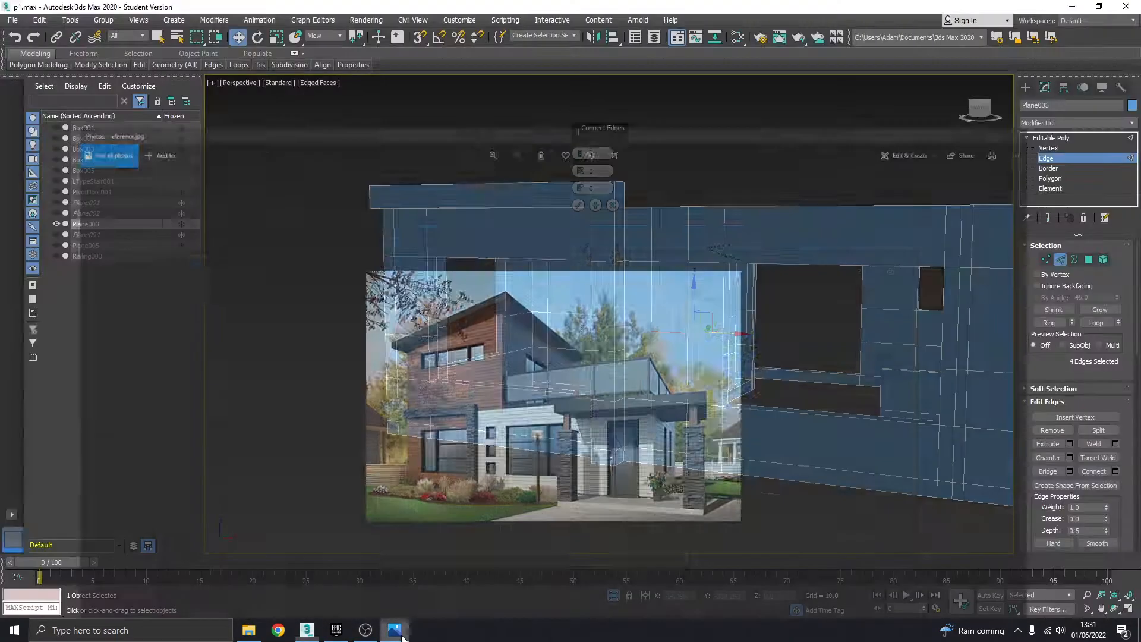
left_click(577, 205)
Step: Connect the strip's upper and lower side edges with one horizontal edge each on the front face
left_click(689, 303, "ctrl")
left_click(1092, 472)
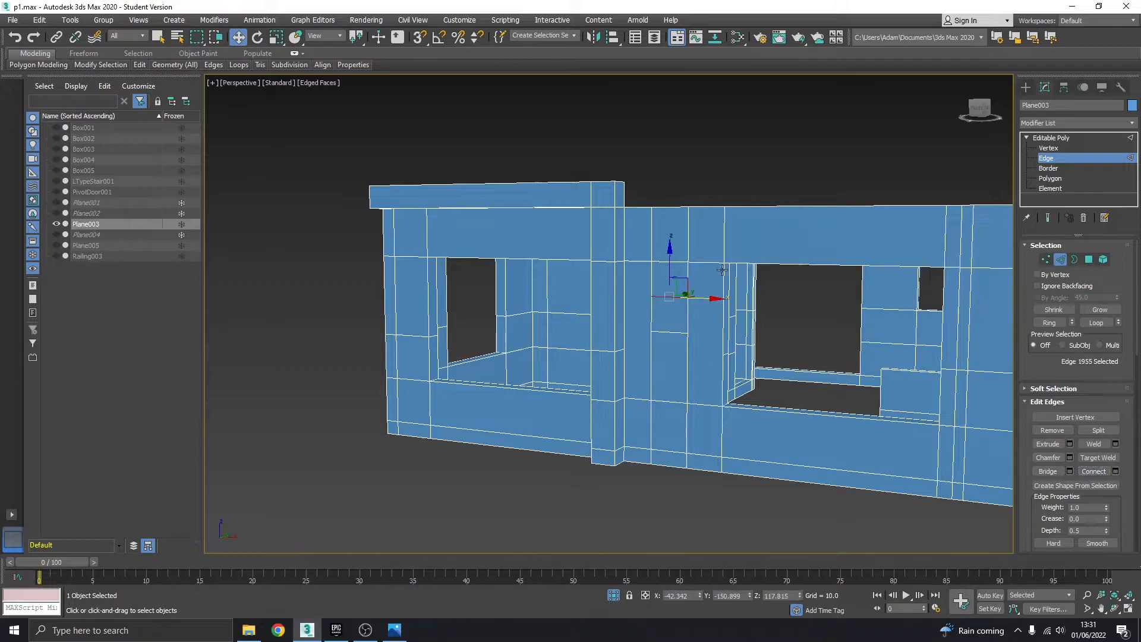
scroll(614, 354, "up", 6)
left_click(570, 382)
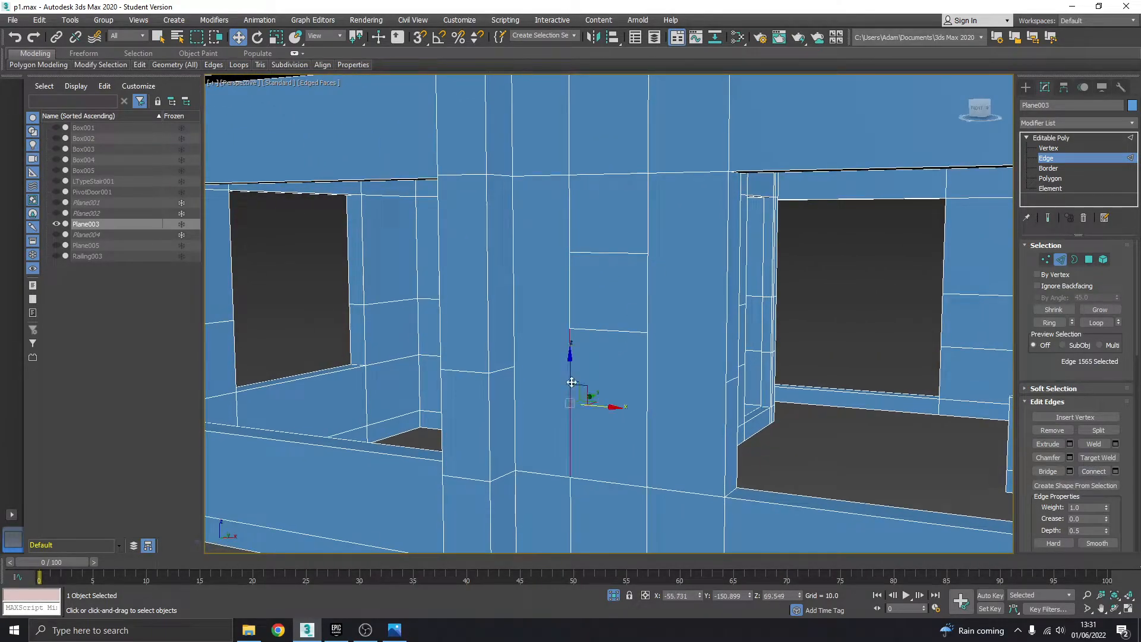
left_click(1093, 471)
left_click(624, 332)
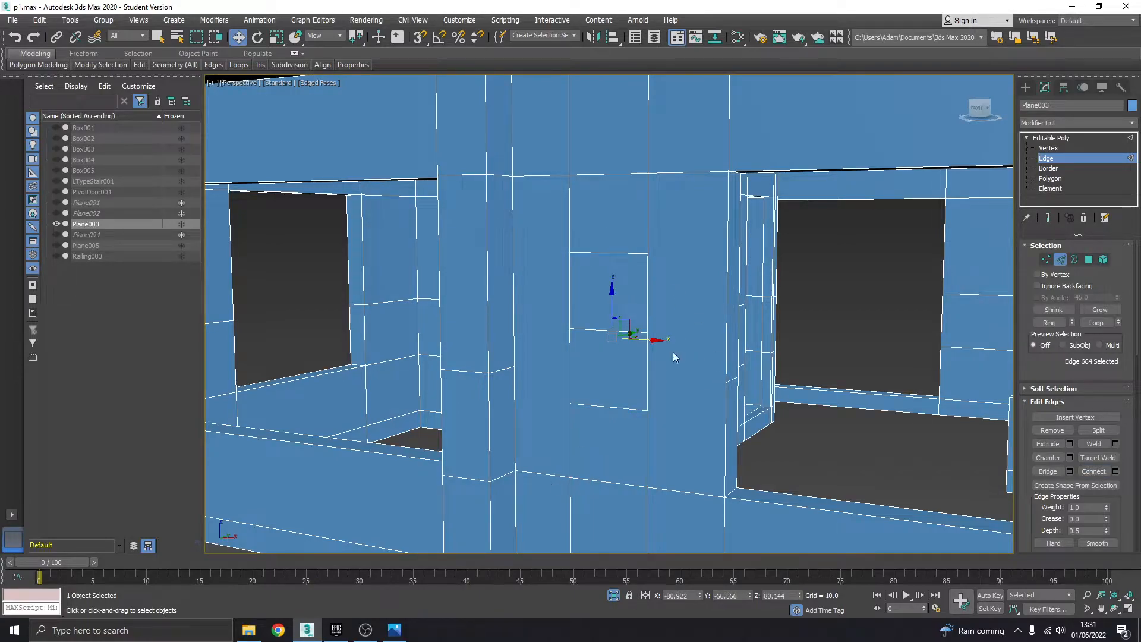
Step: Check the reference photo and undo the horizontal connections, back to the four selected vertical edges of the strip
left_click(394, 629)
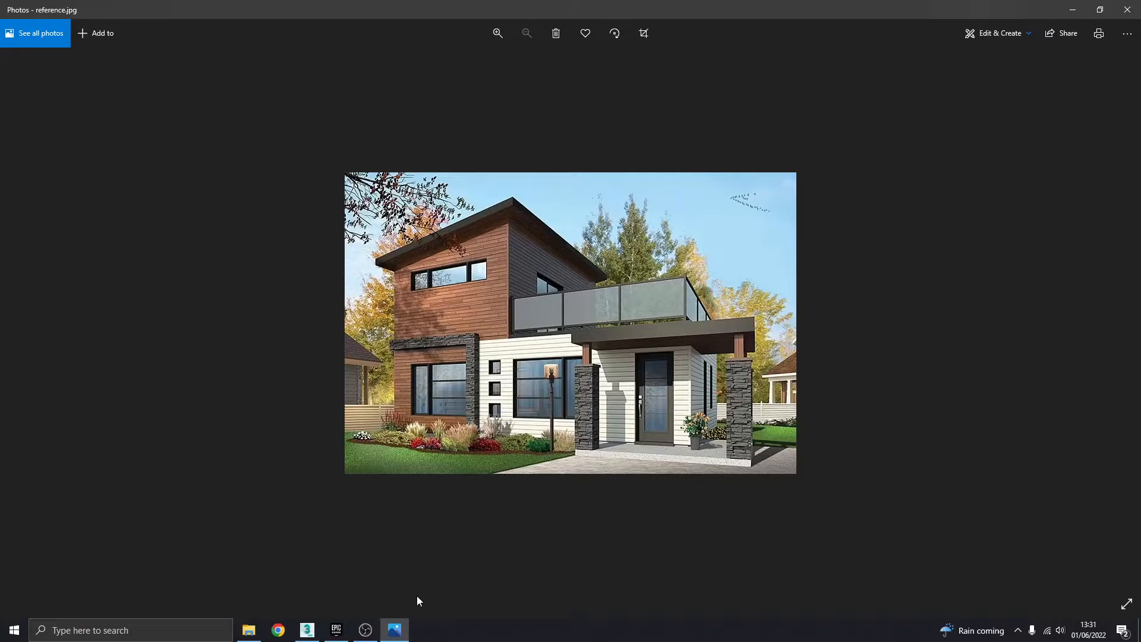
left_click(394, 630)
key("ctrl+z")
key("ctrl+z")
key("ctrl+z")
key("ctrl+z")
key("ctrl+z")
key("ctrl+z")
key("ctrl+z")
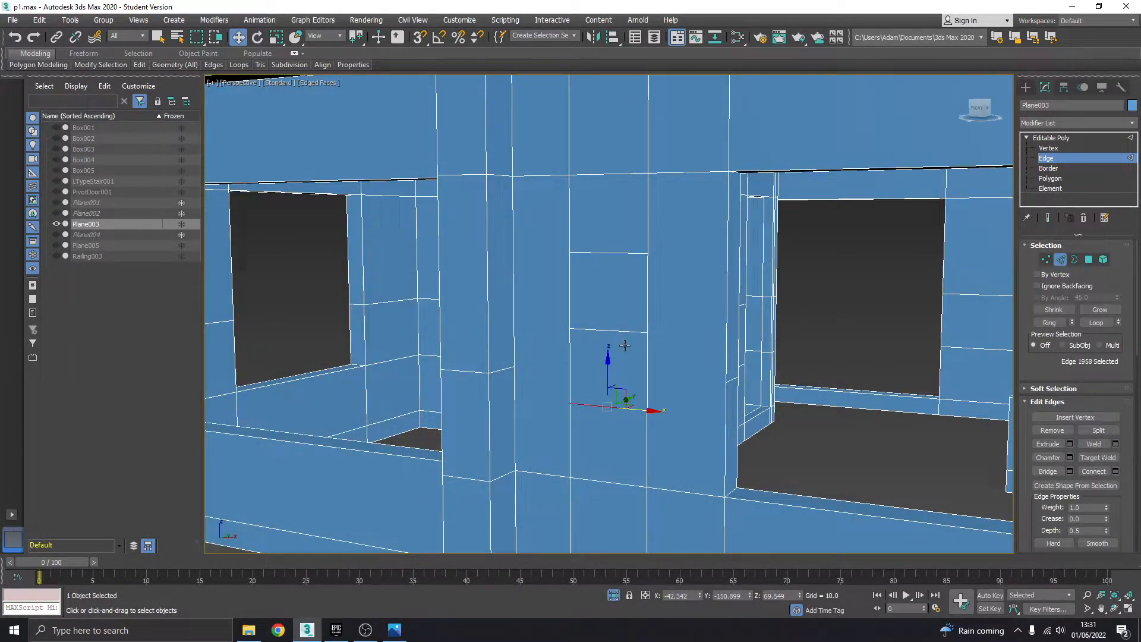
key("ctrl+z")
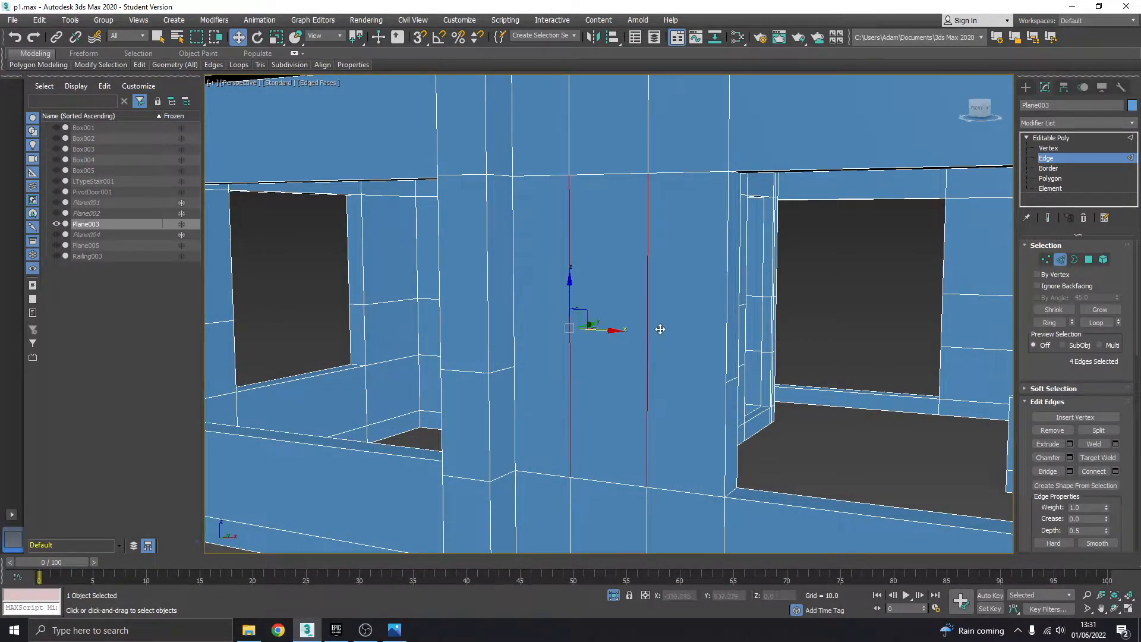
middle_click_drag(831, 333, 924, 427, "alt")
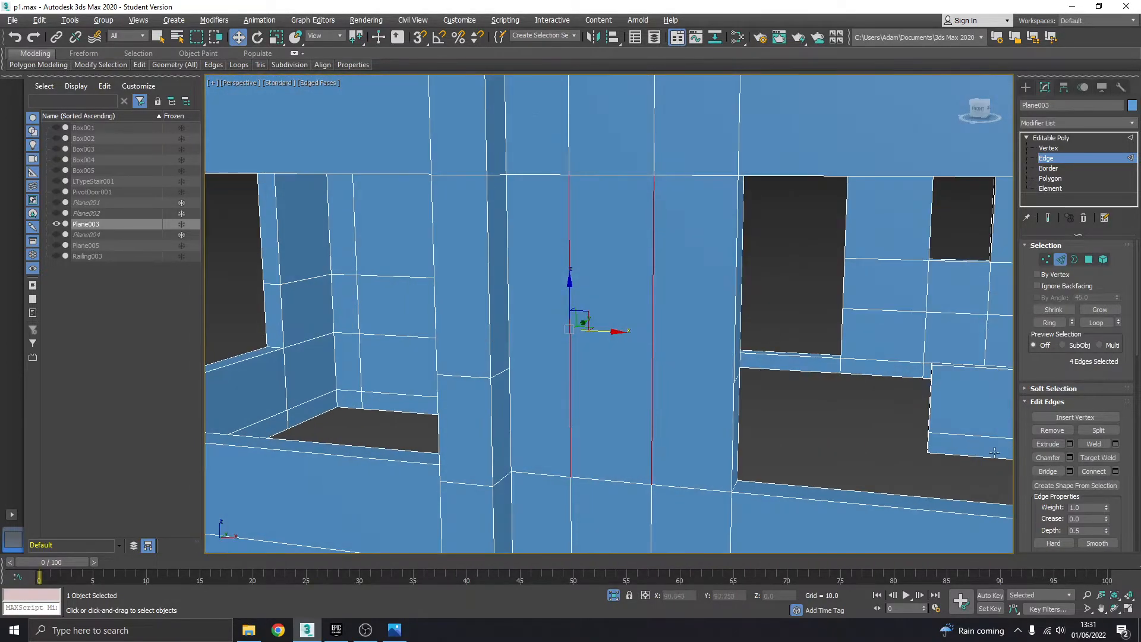
Step: Connect the strip's four vertical edges with 4 horizontal segments on both wall faces
left_click(1114, 472)
left_click(582, 152)
left_click(582, 151)
left_click(583, 151)
left_click(583, 153)
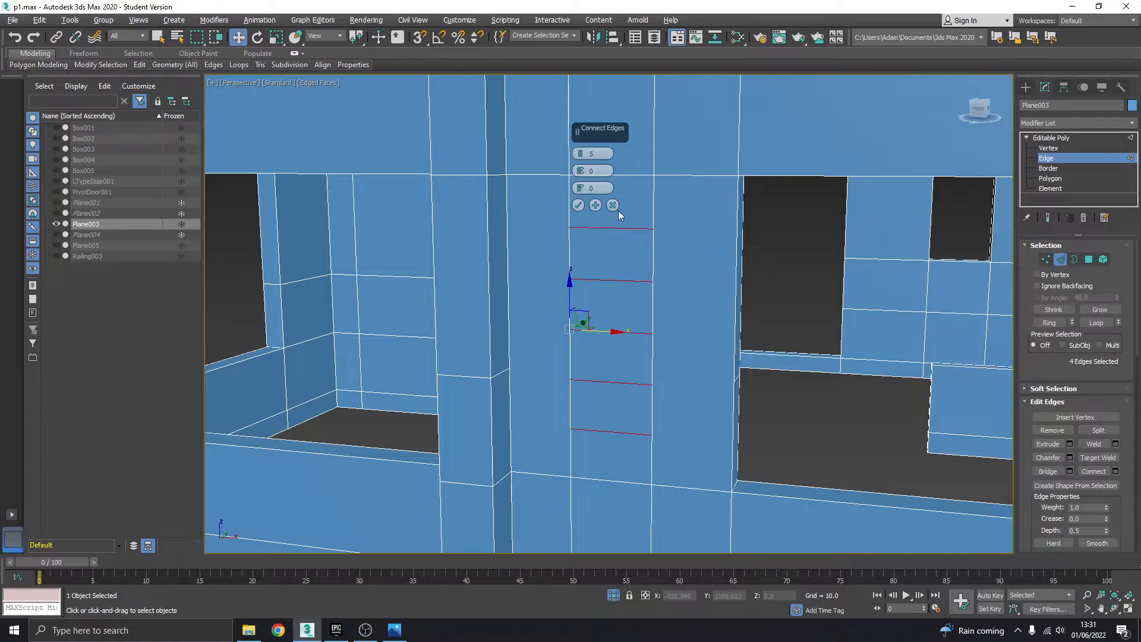
left_click(582, 158)
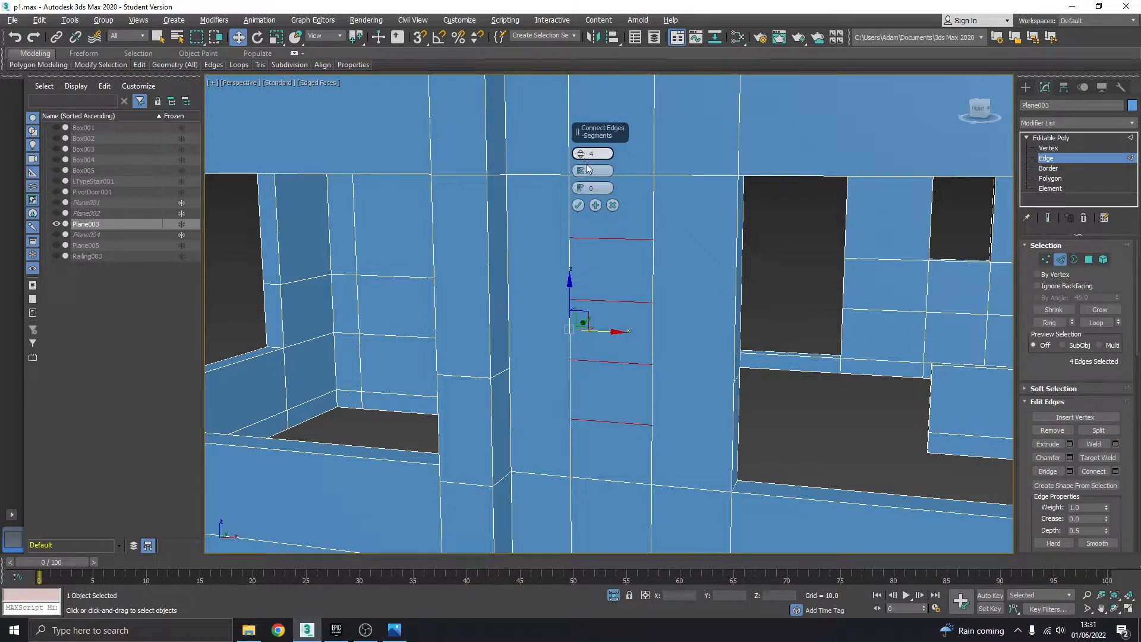
left_click(578, 205)
middle_click_drag(575, 209, 644, 267, "alt")
left_click(794, 407)
scroll(626, 244, "down", 2)
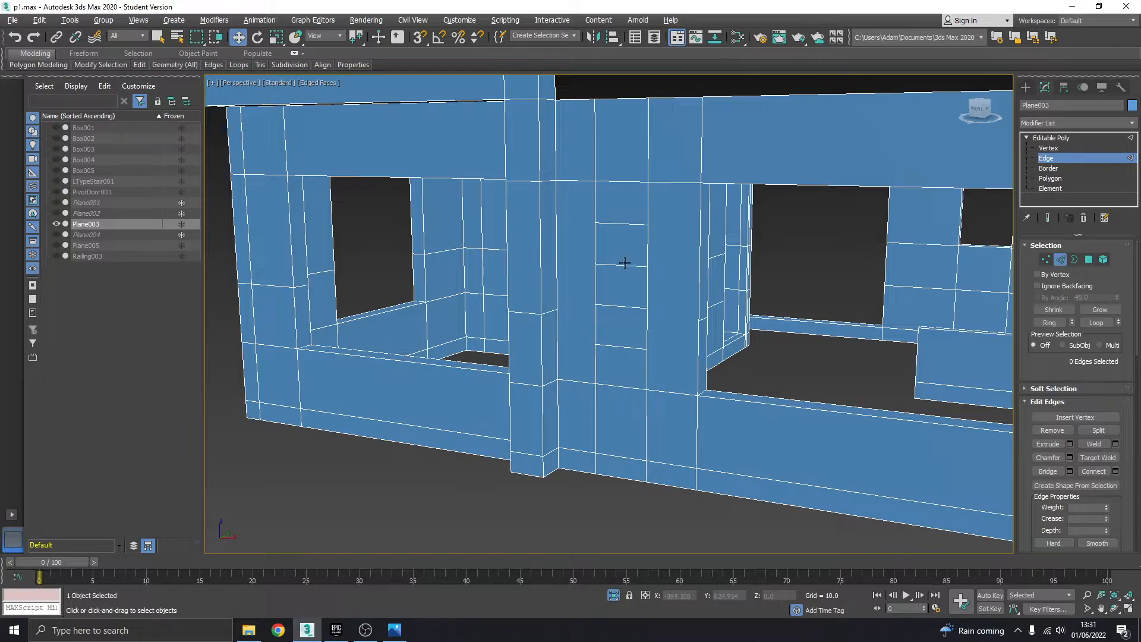
left_click(622, 307)
left_click(623, 345, "ctrl")
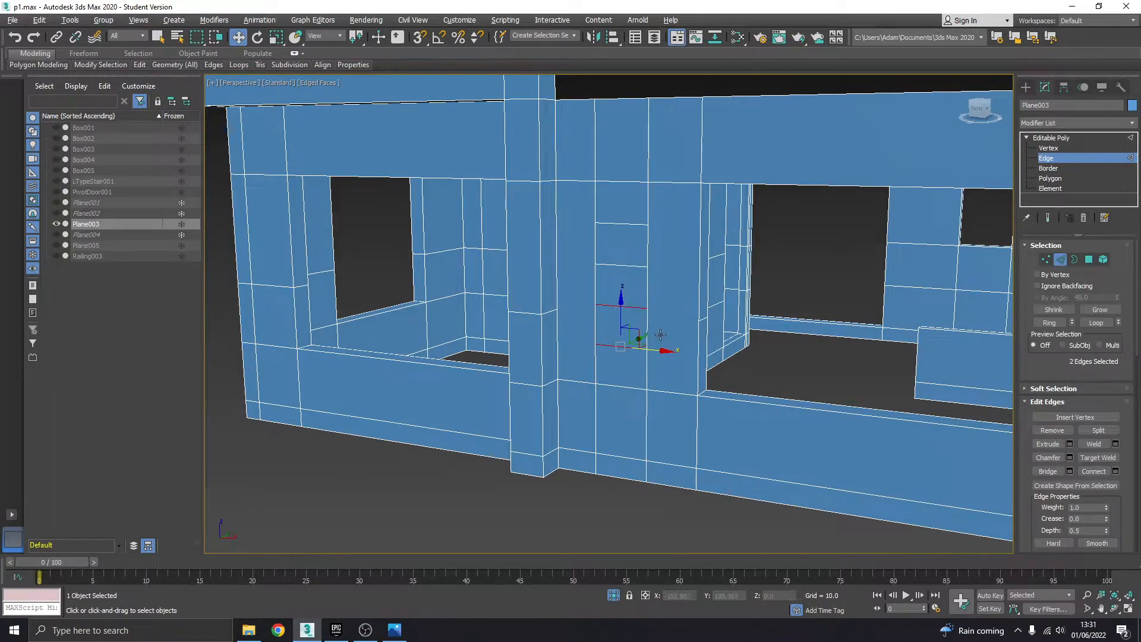
middle_click_drag(631, 336, 755, 305, "alt")
key("r")
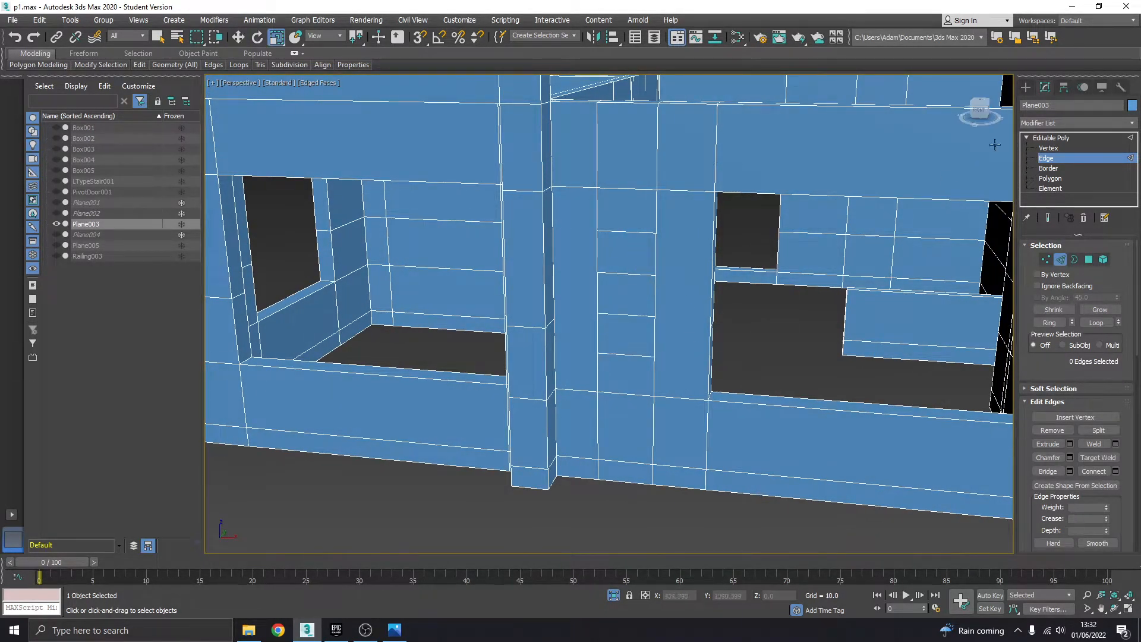
Step: Raise the strip's lowest horizontal edges and lower the second-lowest ones on both wall faces, leaving a narrow bar between them
left_click(628, 355)
mouse_move(628, 354)
middle_mouse_down("alt")
mouse_move(612, 356)
mouse_move(715, 346)
mouse_move(631, 336)
middle_mouse_up("alt")
left_click(639, 368, "ctrl")
key("w")
left_click_drag(641, 329, 643, 316)
left_click(631, 321)
middle_click_drag(631, 320, 638, 297, "alt")
left_click(633, 330, "ctrl")
left_click_drag(625, 293, 630, 301)
Step: Adjust the height of the strip's upper horizontal edges on both wall faces to form a narrow bar between the top and middle panels
left_click(631, 277)
middle_click_drag(632, 278, 454, 309, "alt")
scroll(454, 309, "down", 4)
middle_click_drag(738, 393, 718, 350)
left_click(759, 372)
key("z")
scroll(710, 375, "down", 3)
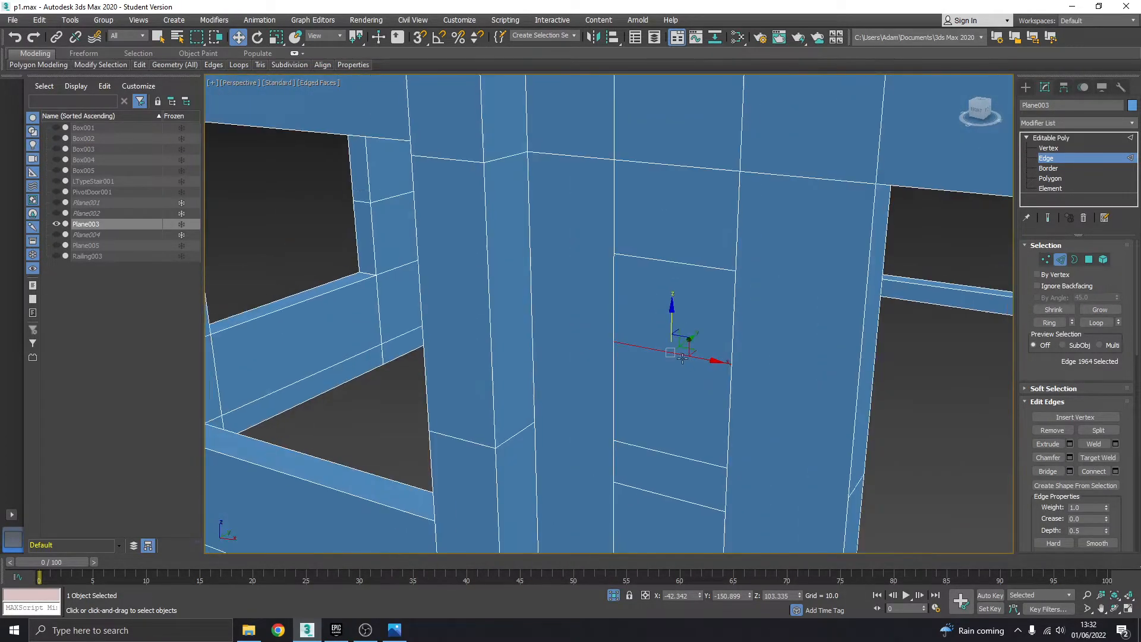
left_click(676, 260)
middle_click_drag(675, 261, 601, 273, "alt")
left_click(732, 260, "ctrl")
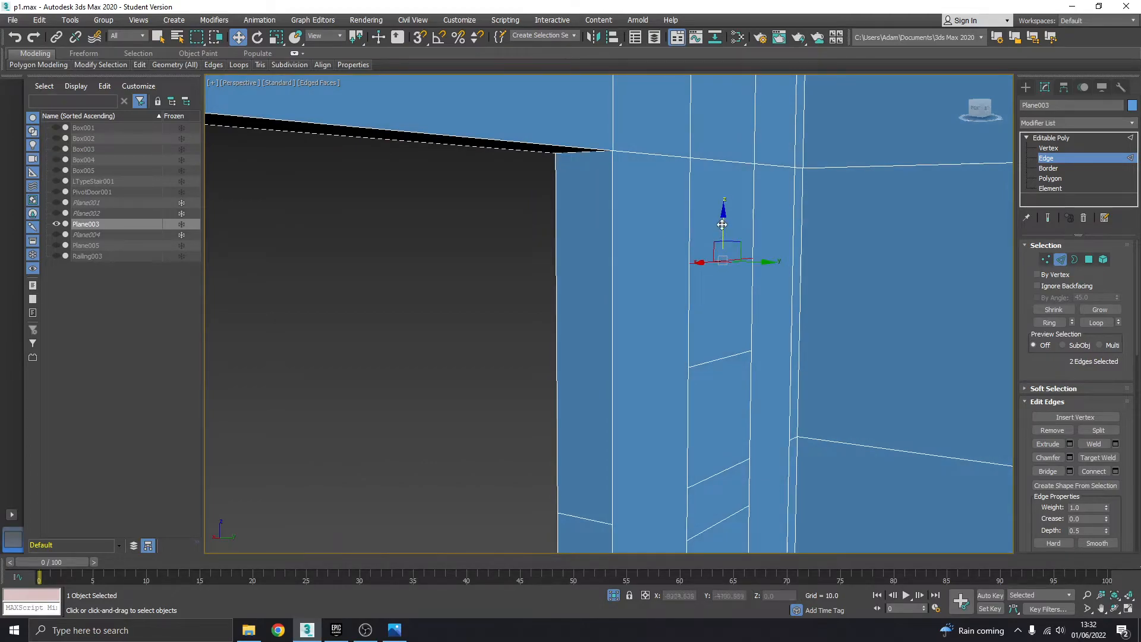
middle_click_drag(717, 255, 707, 364, "alt")
left_click_drag(684, 318, 683, 304)
middle_click_drag(683, 315, 715, 301, "alt")
scroll(801, 315, "down", 3)
scroll(718, 303, "down", 3)
left_click(757, 476)
middle_click_drag(750, 438, 731, 435)
Step: Select the three tall panels of the strip on both wall faces and bridge them into three stacked openings
left_click(1060, 179)
left_click(633, 255)
left_click(634, 308, "ctrl")
left_click(631, 371, "ctrl")
mouse_move(631, 371)
middle_mouse_down("alt")
mouse_move(758, 343)
mouse_move(684, 339)
mouse_move(648, 362)
middle_mouse_up("alt")
left_click(642, 366, "ctrl")
left_click(643, 322, "ctrl")
left_click(644, 270, "ctrl")
middle_click_drag(553, 304, 737, 296, "alt")
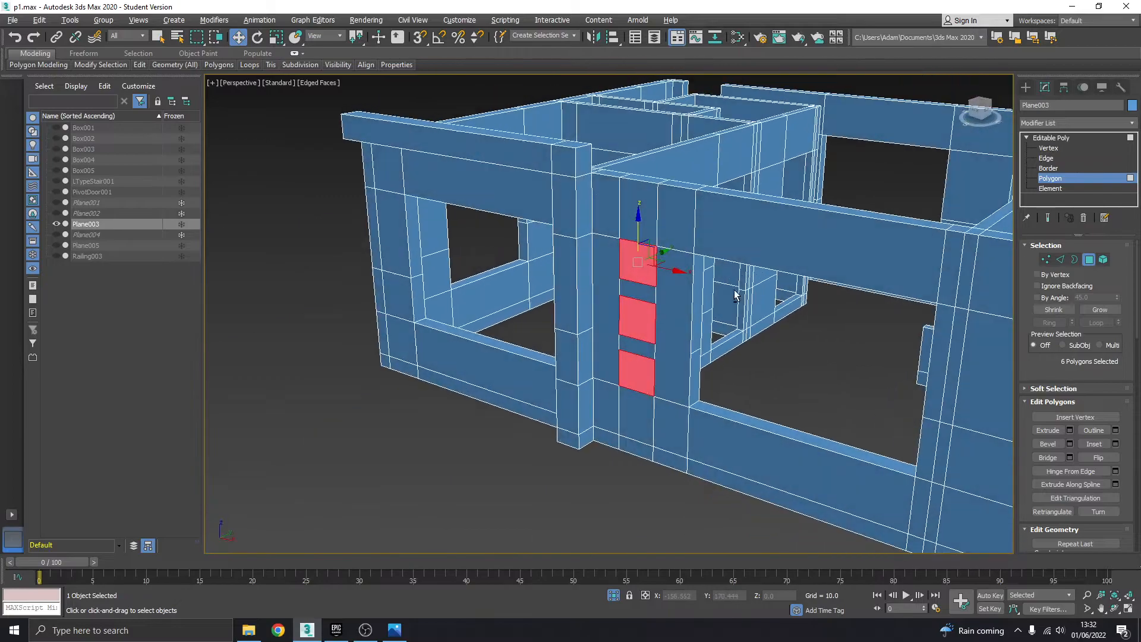
left_click(1046, 458)
scroll(726, 346, "up", 4)
left_click(726, 346)
Step: End the wall's isolation, leave polygon editing and deselect the wall to show the whole house
middle_click_drag(762, 371, 737, 367, "alt")
right_click(752, 246)
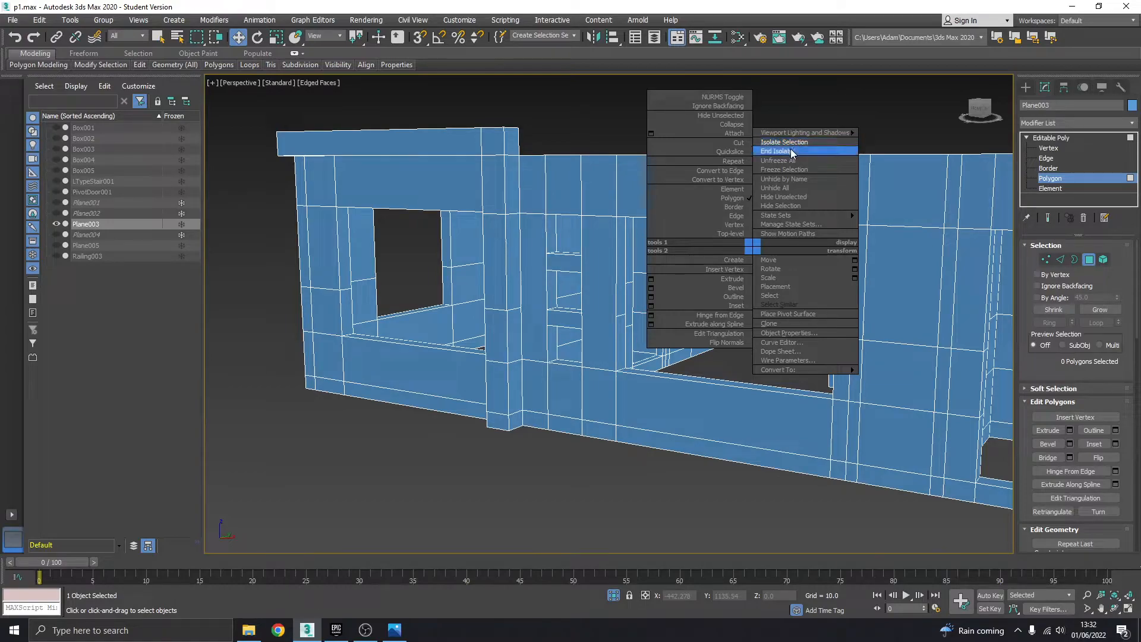
left_click(791, 151)
middle_click_drag(597, 462, 667, 406, "alt")
left_click(1045, 140)
left_click(953, 185)
middle_click_drag(664, 273, 592, 274, "alt")
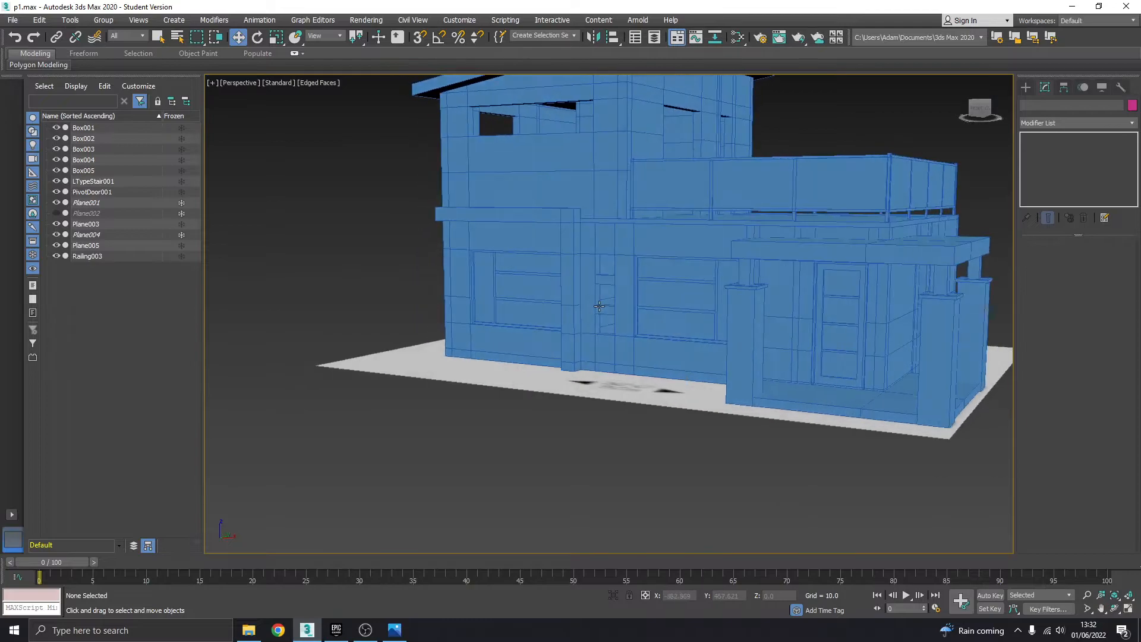
middle_click_drag(606, 338, 563, 345)
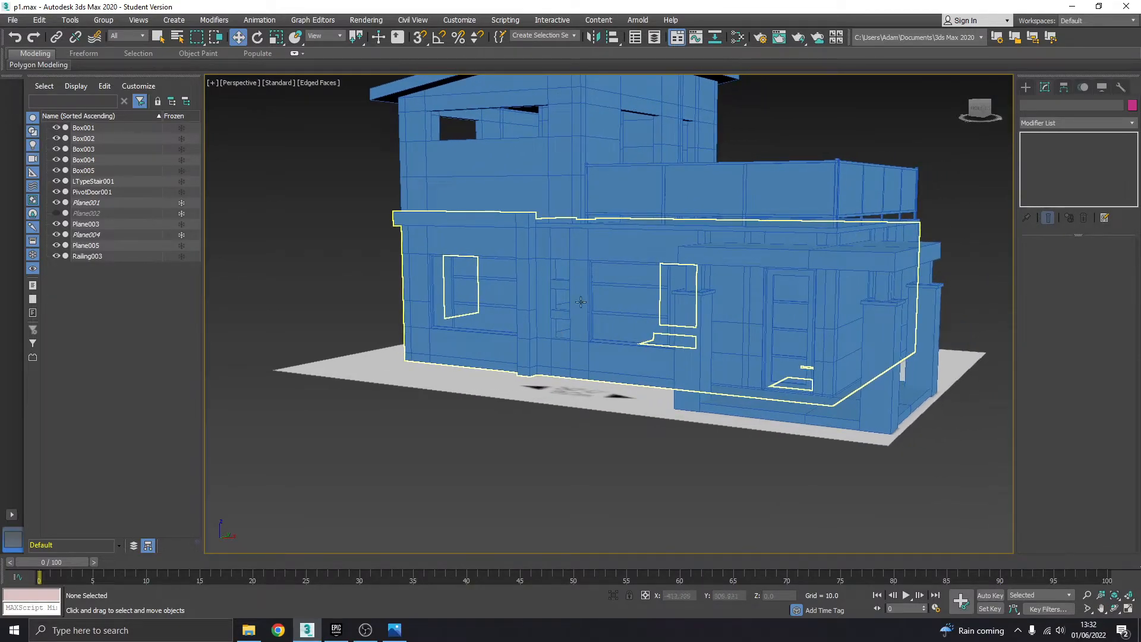
middle_click_drag(623, 295, 586, 327)
middle_click_drag(586, 324, 605, 327)
scroll(605, 327, "down", 4)
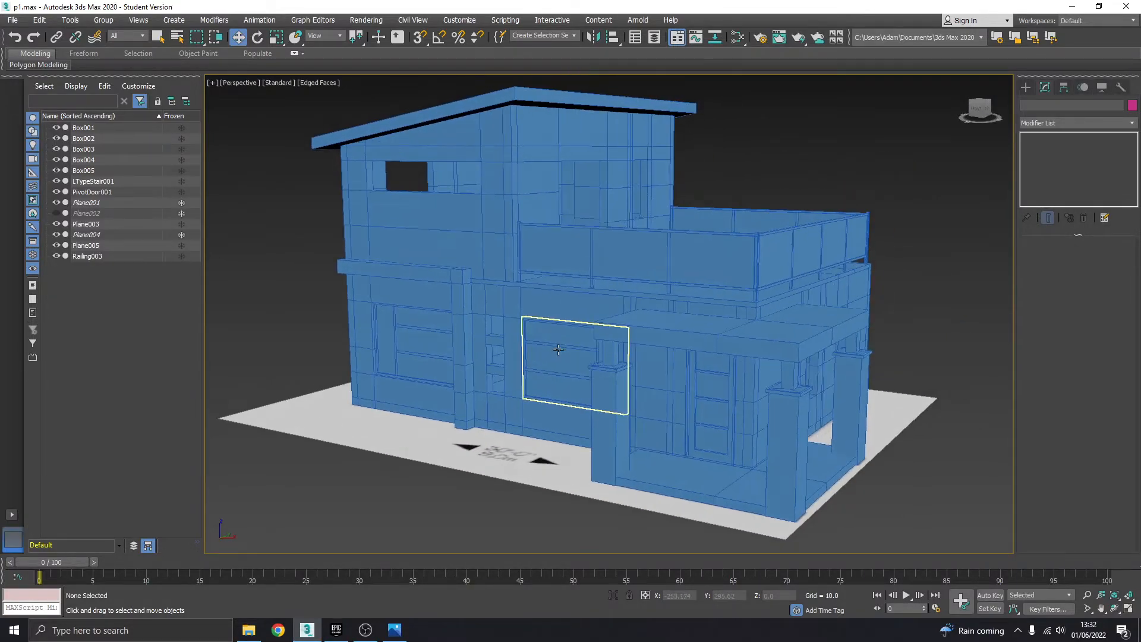
Step: Switch the perspective viewport's shading to High Quality
left_click(280, 83)
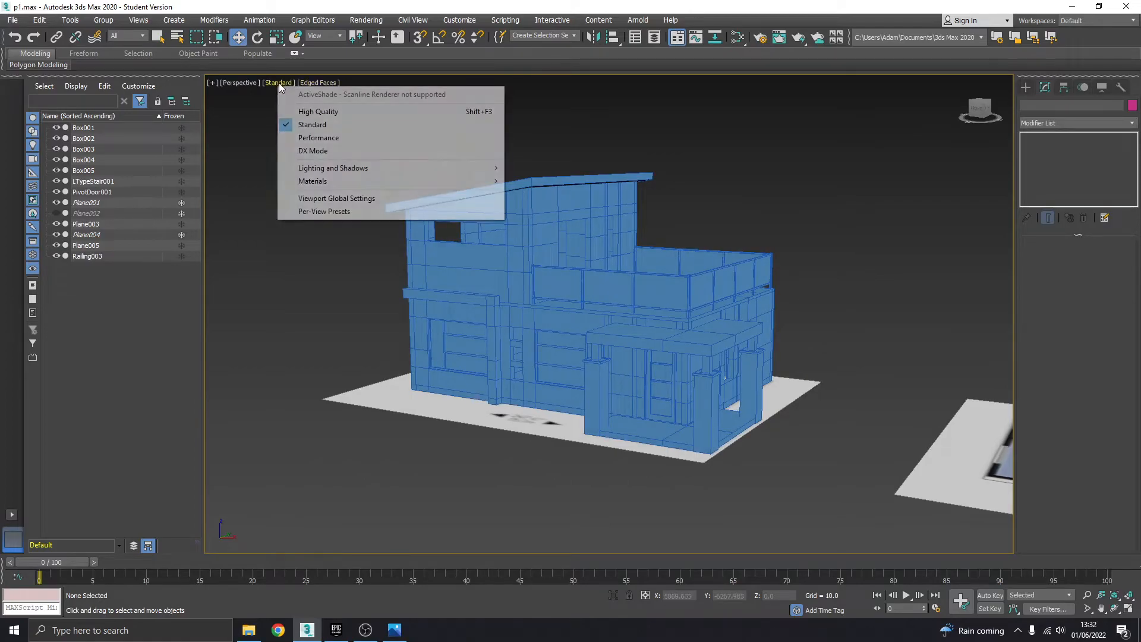
left_click(309, 109)
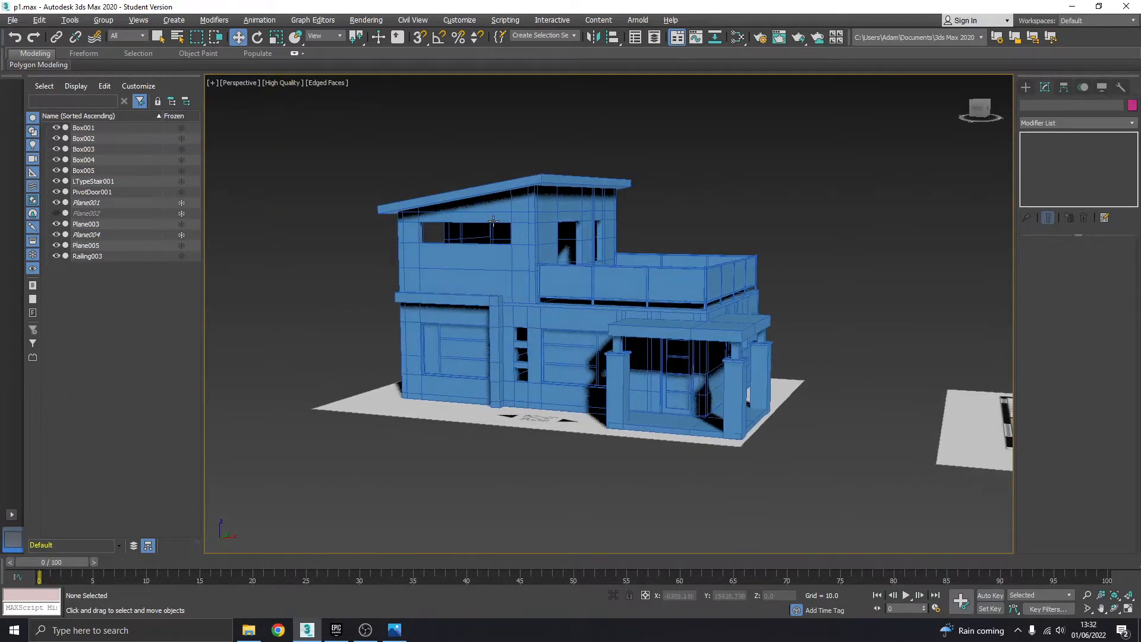
scroll(717, 219, "up", 2)
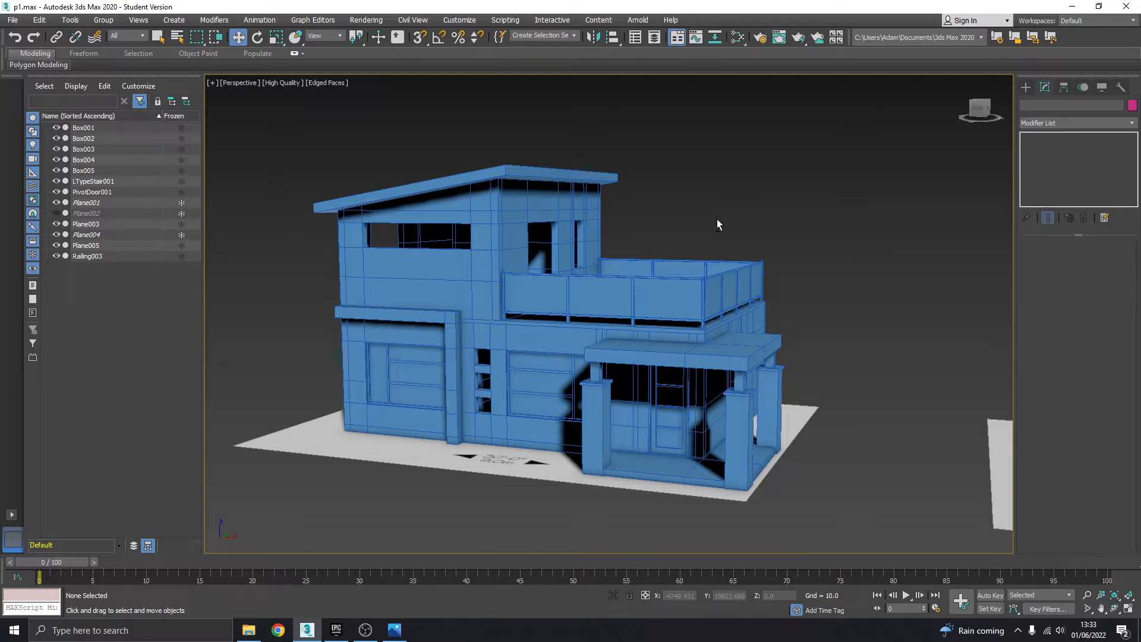
left_click(365, 629)
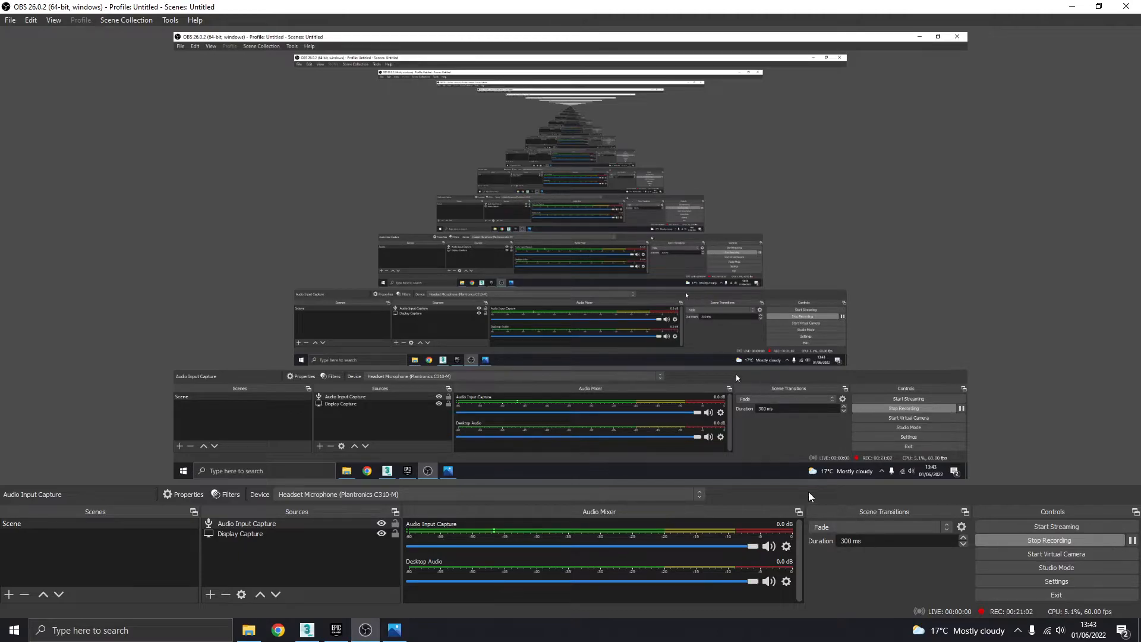
left_click(366, 631)
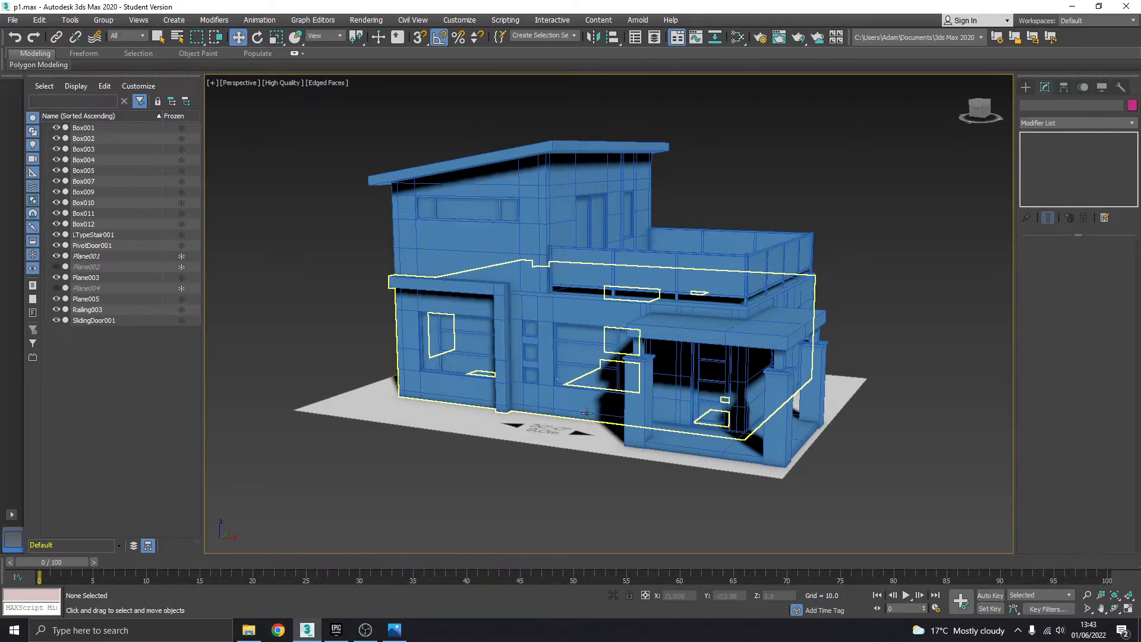
Step: Examine the upper floor's window frames and sliding door and the three small stacked windows in the front wall
left_click(596, 229)
key("z")
middle_click_drag(744, 250, 596, 263, "alt")
left_click(901, 247)
scroll(825, 276, "down", 4)
middle_click_drag(701, 296, 803, 301, "alt")
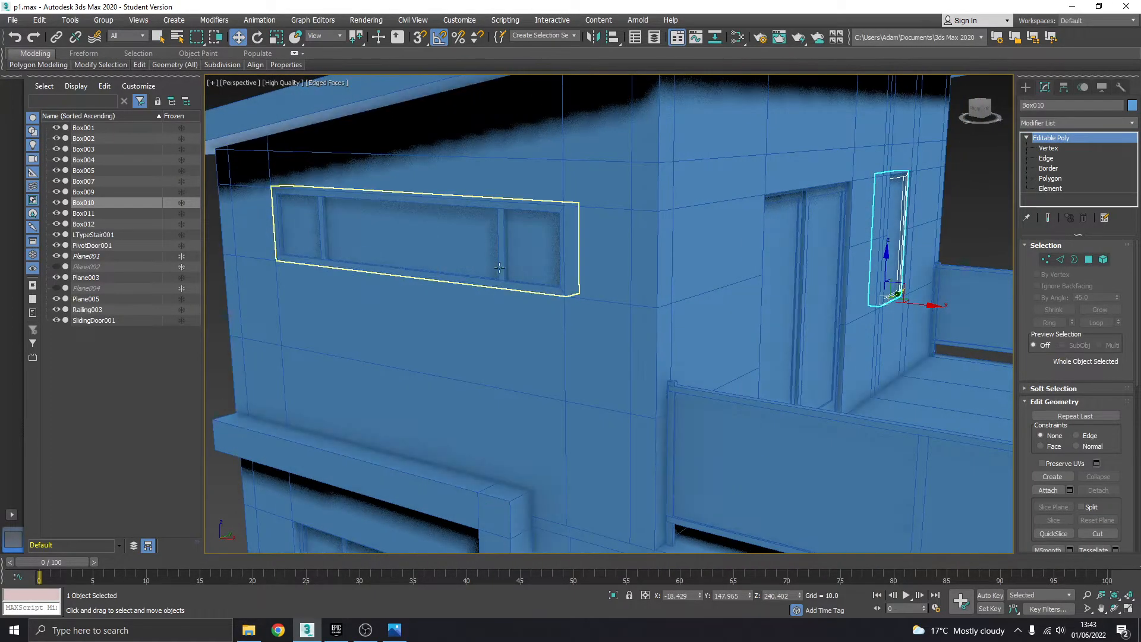
left_click(486, 253)
scroll(487, 254, "down", 3)
middle_click_drag(560, 387, 551, 268)
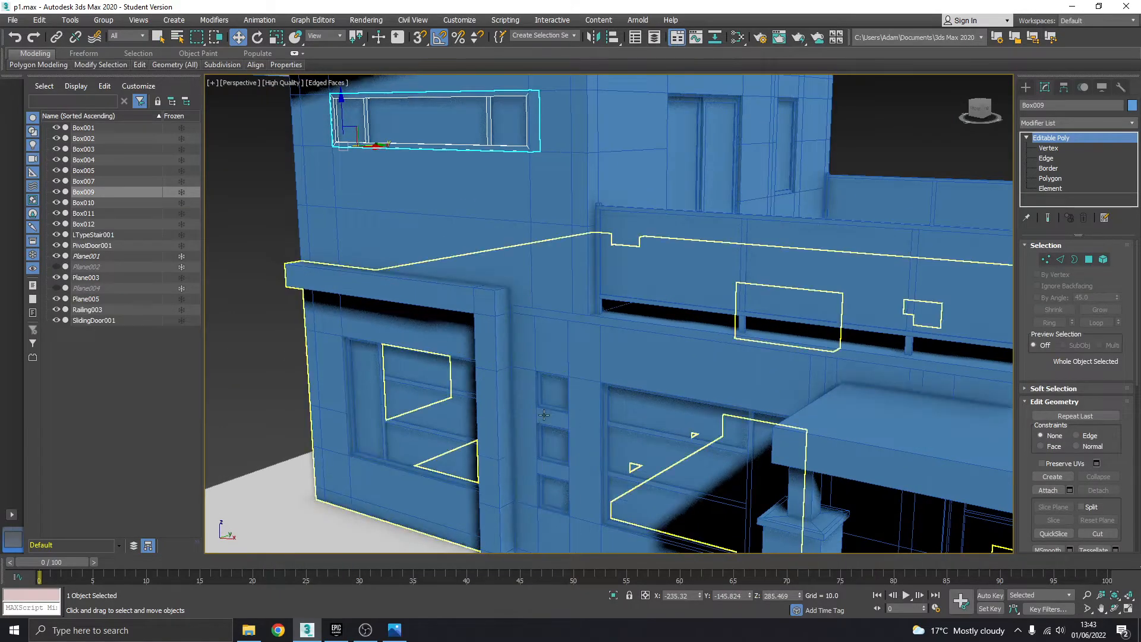
Step: Examine the window and door openings around the rear of the house and return to an overall front view with nothing selected
middle_click_drag(681, 431, 546, 291)
middle_click_drag(847, 411, 794, 337, "alt")
scroll(629, 356, "down", 4)
middle_click_drag(543, 297, 811, 347)
middle_click_drag(811, 348, 638, 344, "alt")
scroll(637, 344, "up", 8)
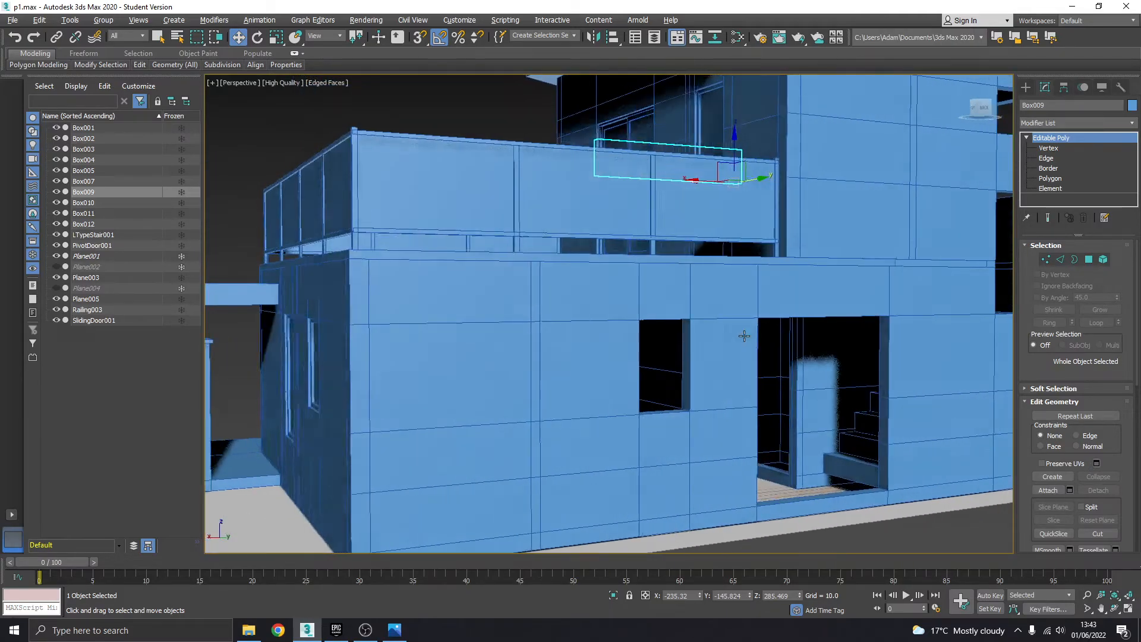
middle_click_drag(743, 336, 700, 338, "alt")
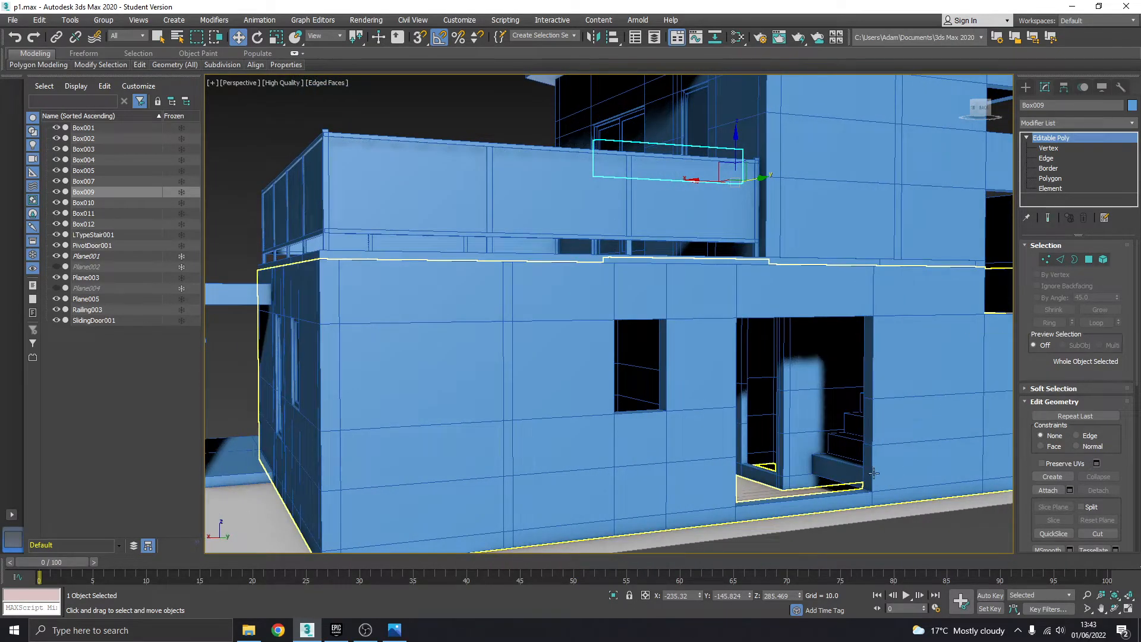
middle_click_drag(525, 405, 562, 420, "alt")
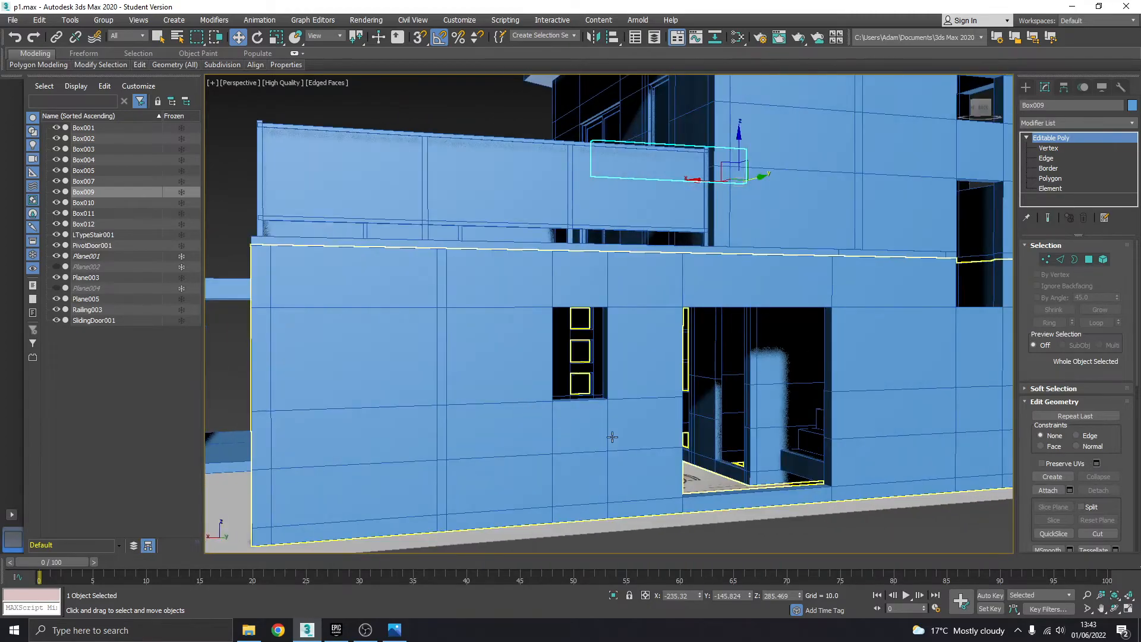
middle_click_drag(664, 402, 631, 419, "alt")
middle_click_drag(777, 228, 654, 321, "alt")
middle_click_drag(387, 376, 484, 328, "alt")
left_click(734, 200)
middle_click_drag(718, 255, 644, 255, "alt")
scroll(687, 250, "down", 1)
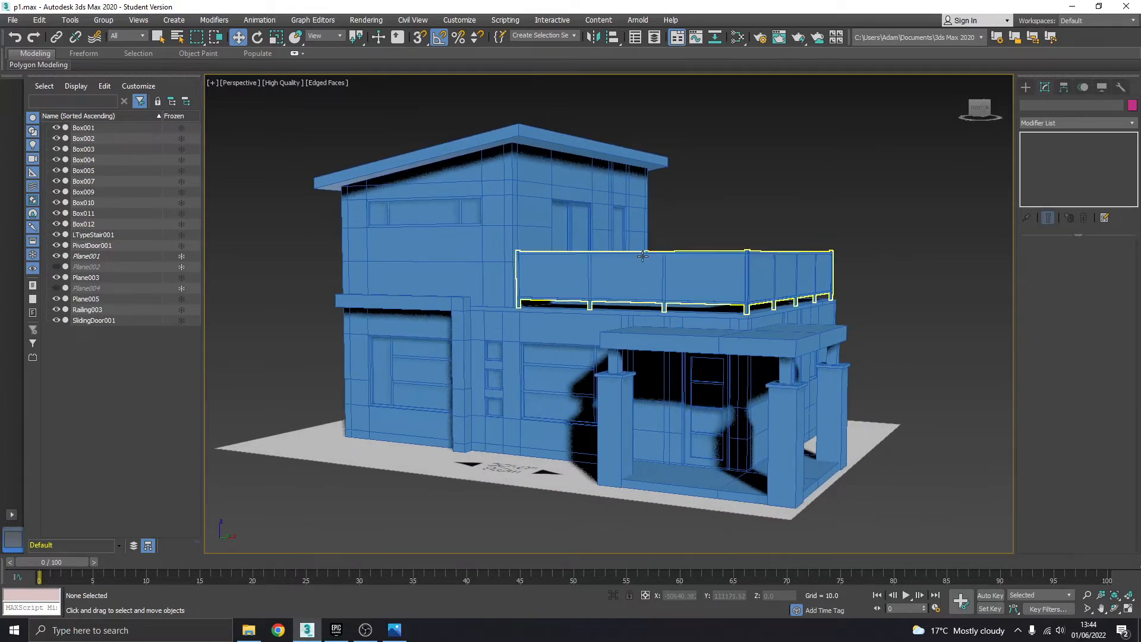